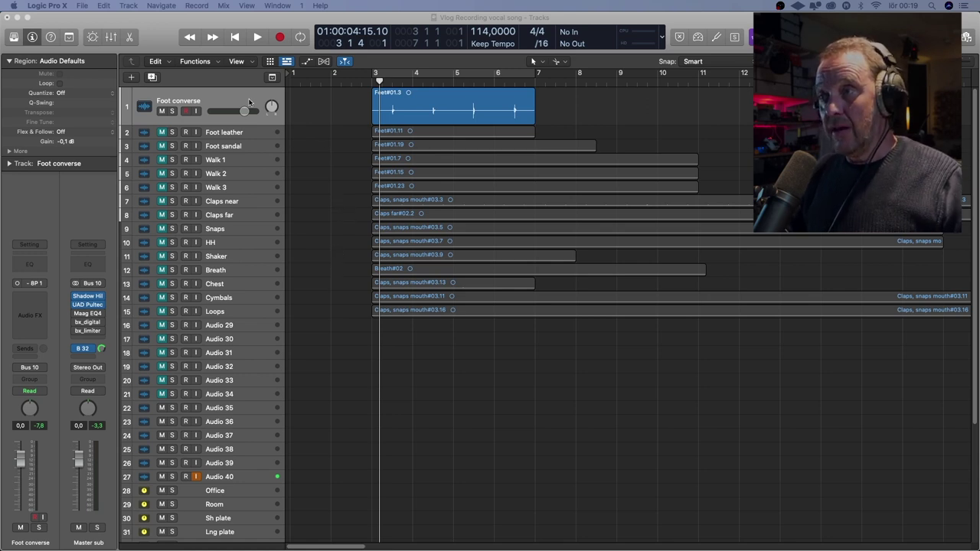
Audition the foot take, then Remove Silence at -28 dB to split Feet#01.3 into four hits
key("Right")
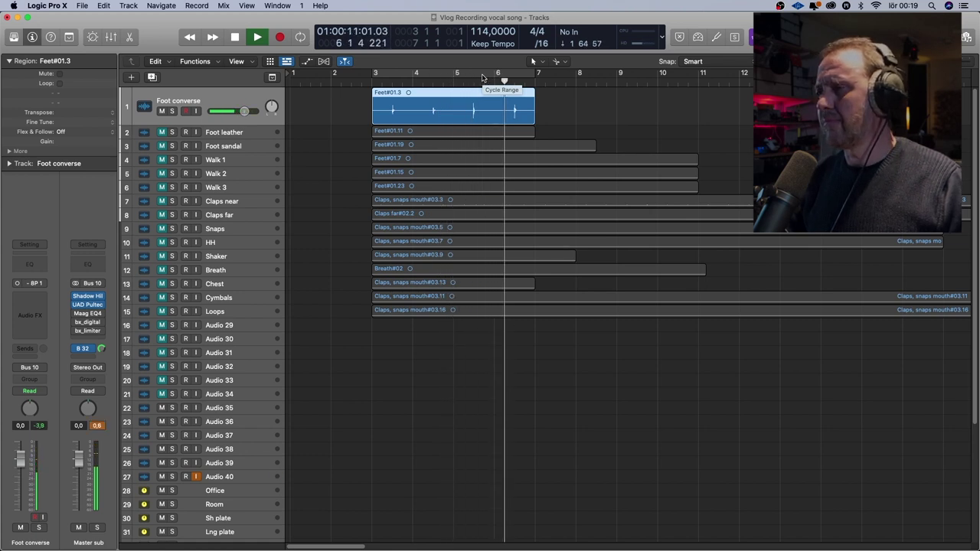
key("space")
left_click(343, 115)
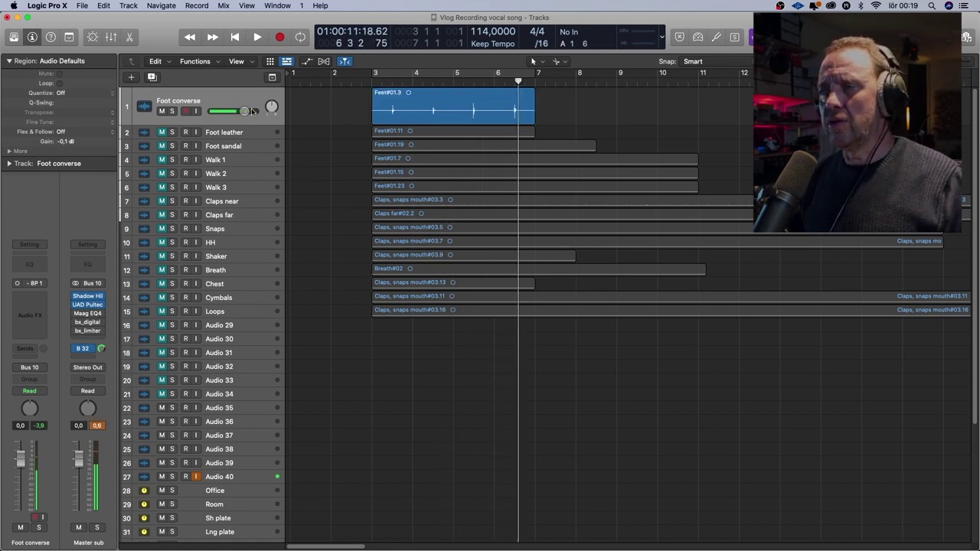
left_click(421, 103)
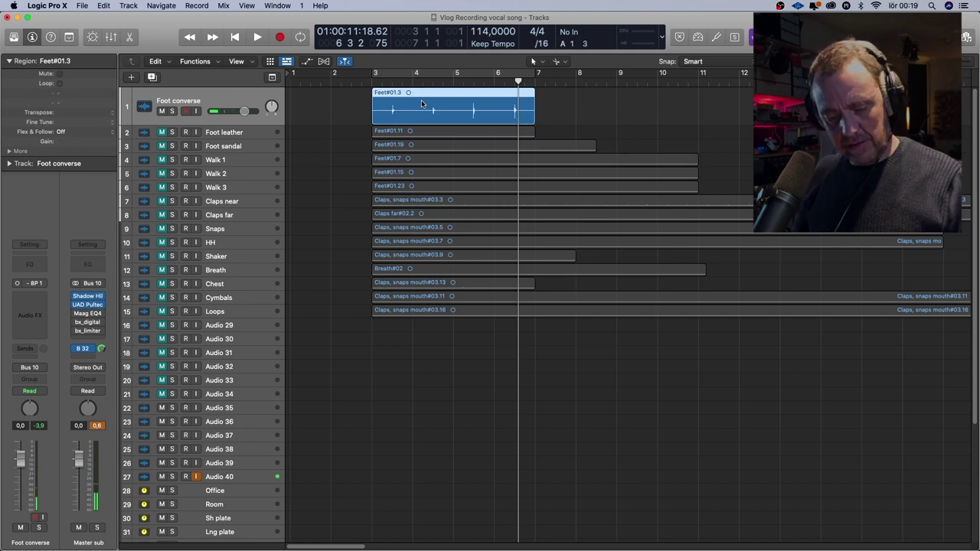
key("ctrl+x")
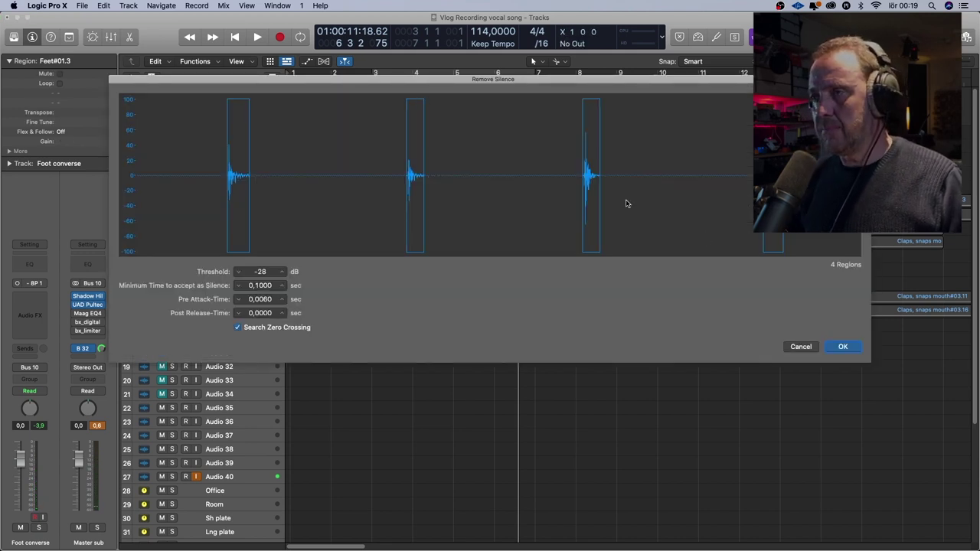
left_click(841, 347)
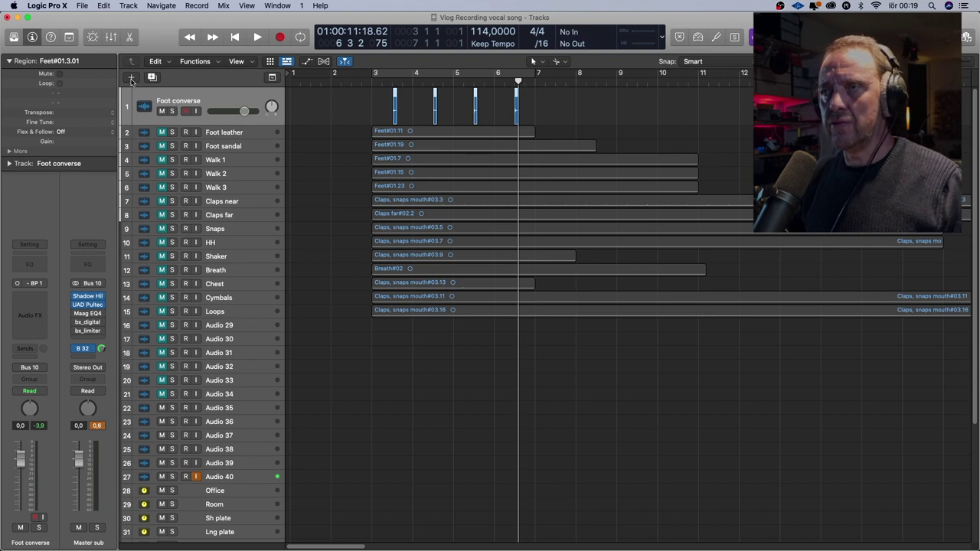
Create software instrument track Inst 1 loaded with a stereo Sampler (Multi-Sample)
left_click(131, 78)
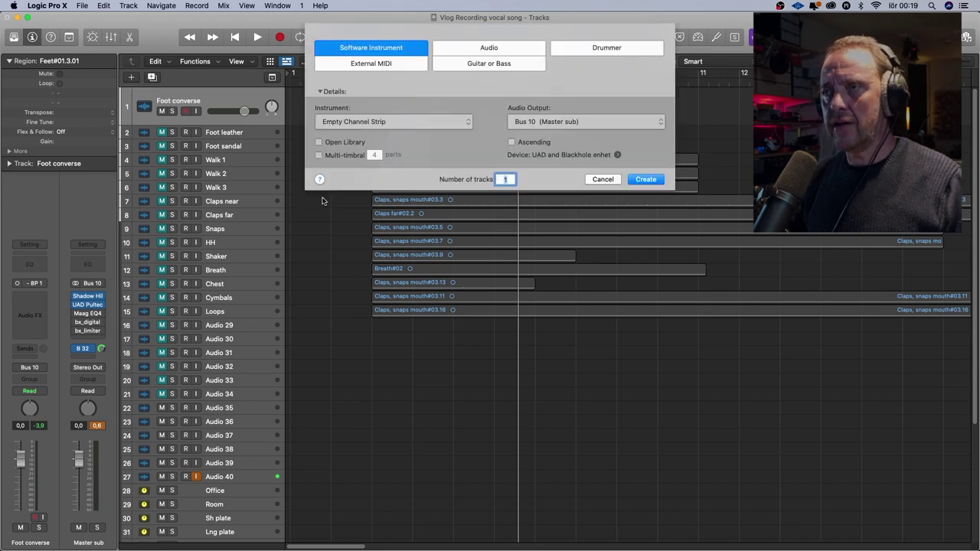
left_click(645, 179)
left_click(42, 286)
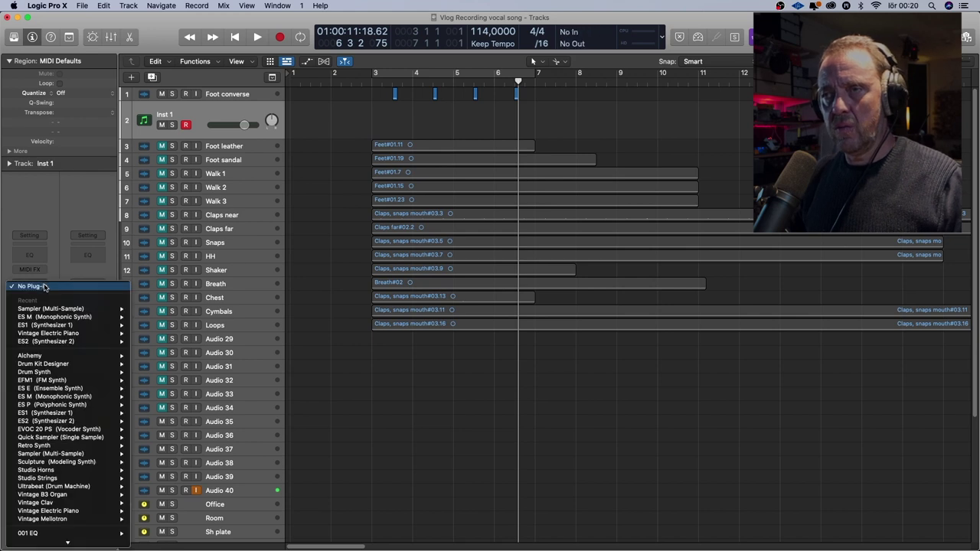
mouse_move(51, 309)
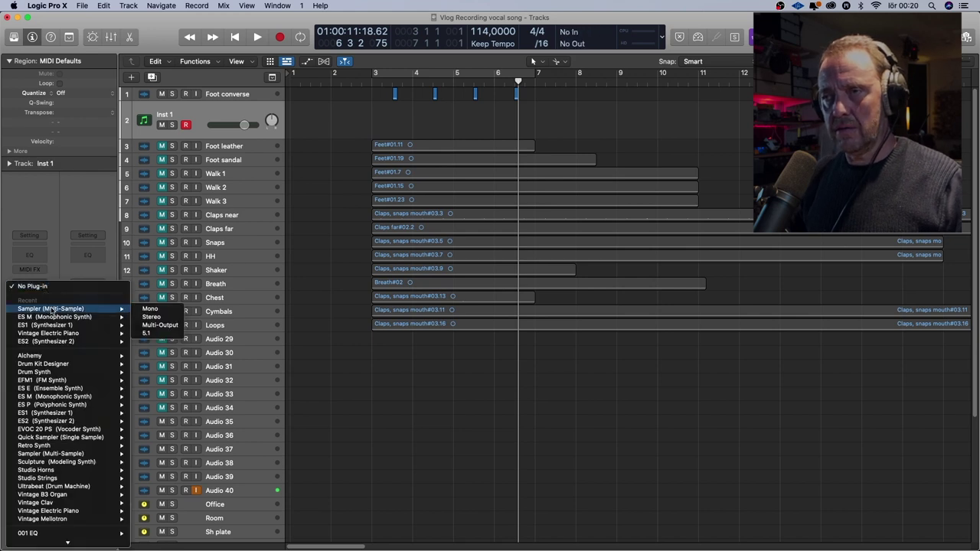
left_click(148, 316)
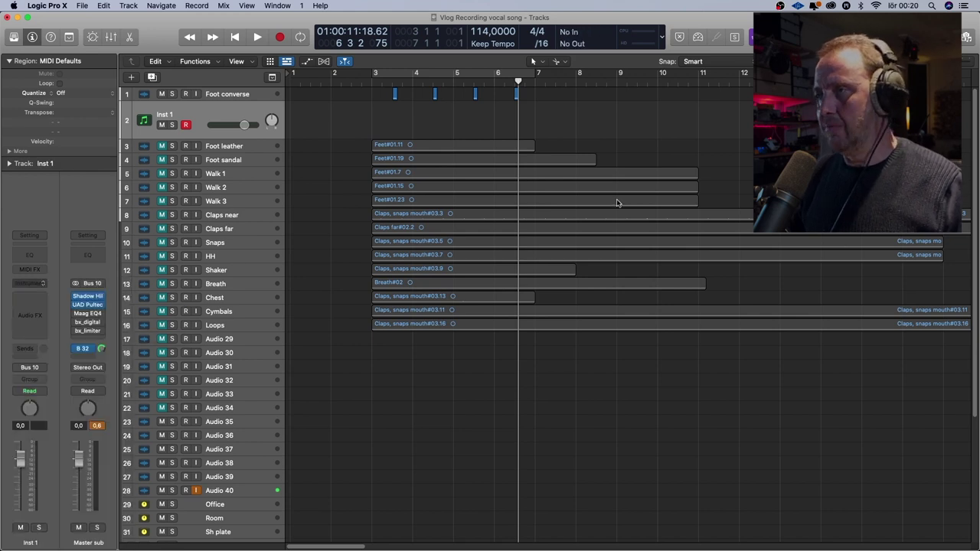
left_click_drag(633, 146, 744, 120)
Drag the four Foot converse regions into the Sampler's Mapping pane as four zones, then close the Sampler
left_click(754, 166)
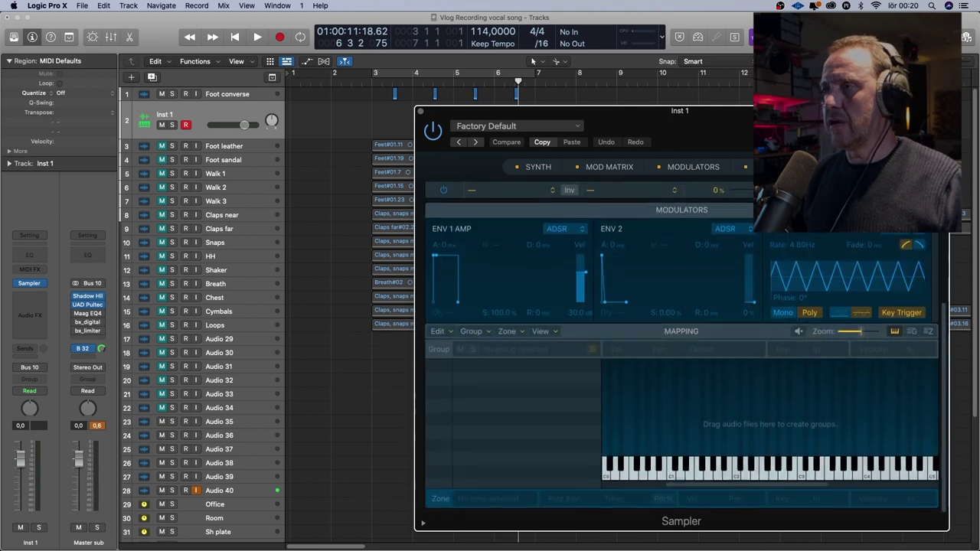
left_click_drag(383, 95, 548, 93)
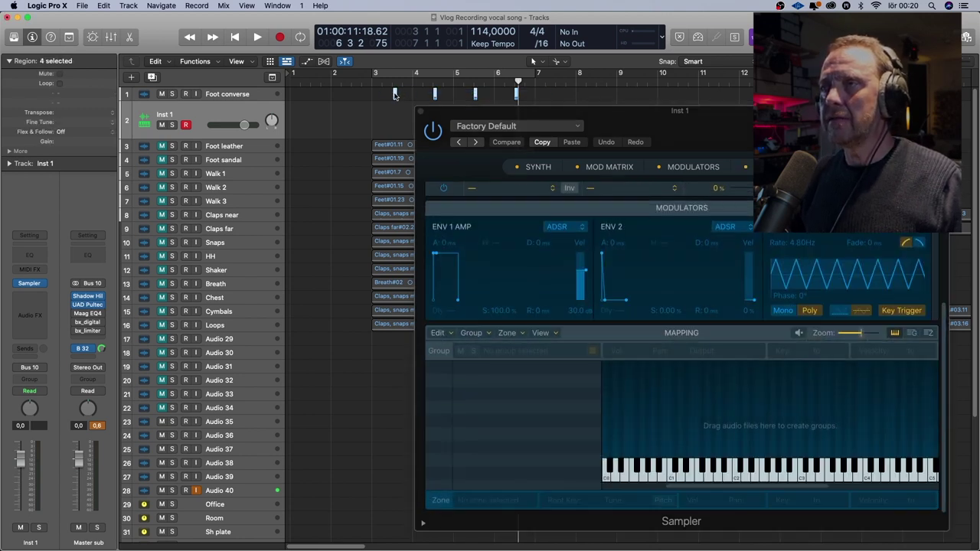
left_click_drag(394, 95, 733, 459)
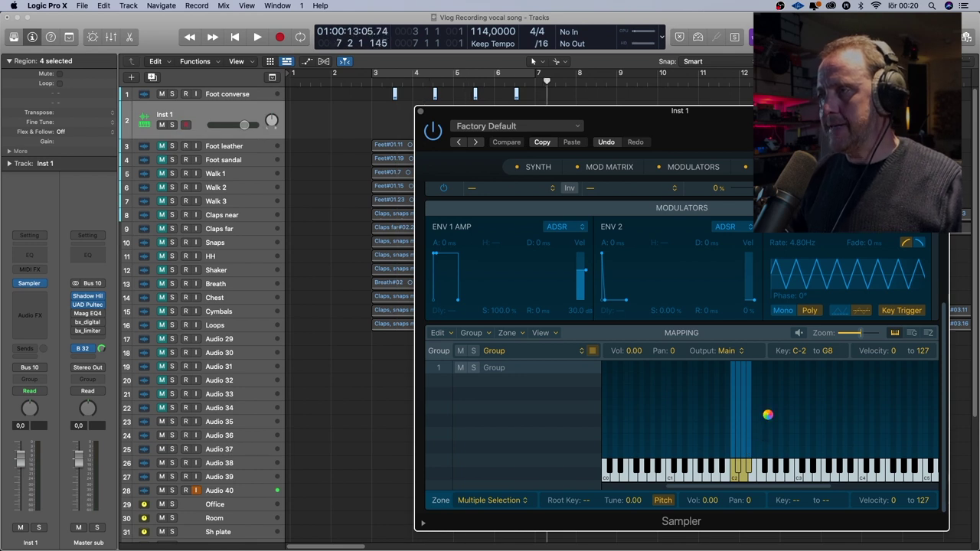
left_click(736, 391)
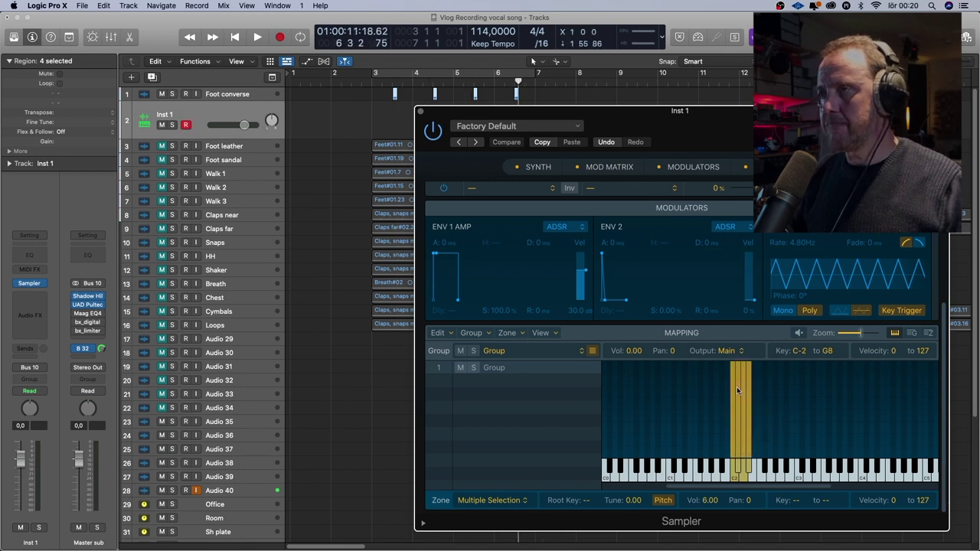
left_click(420, 113)
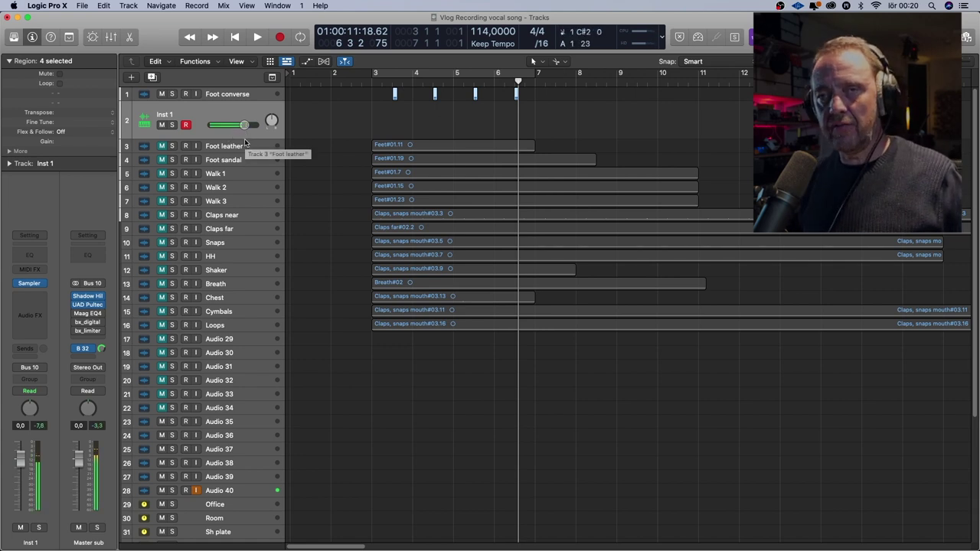
left_click(325, 128)
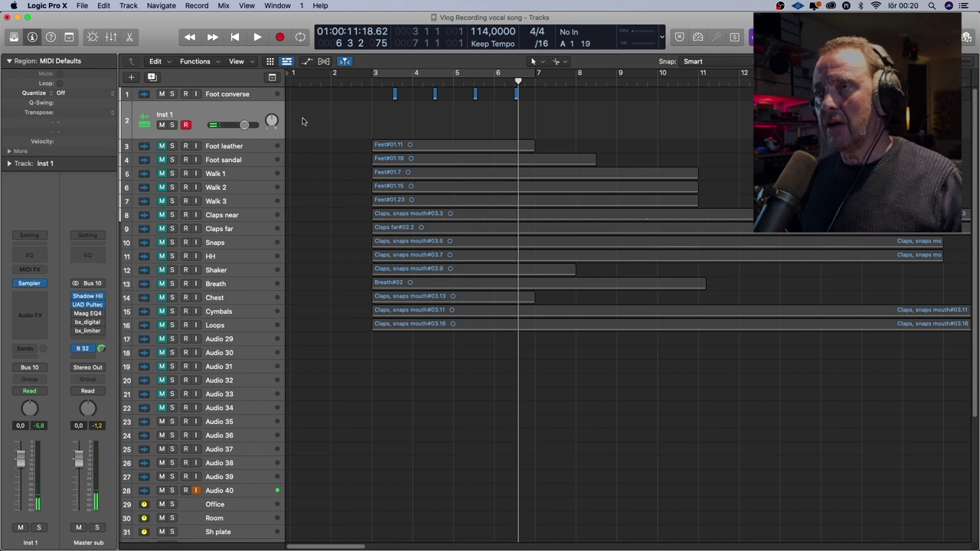
Select the Foot leather track, return the playhead to bar 3, and select region Feet#01.11
left_click(247, 148)
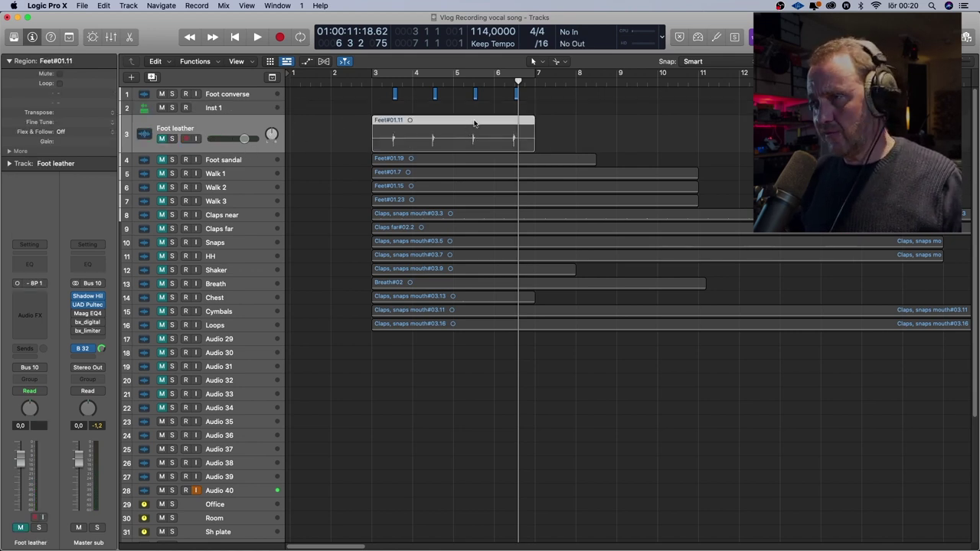
left_click_drag(519, 82, 382, 82)
left_click(401, 128)
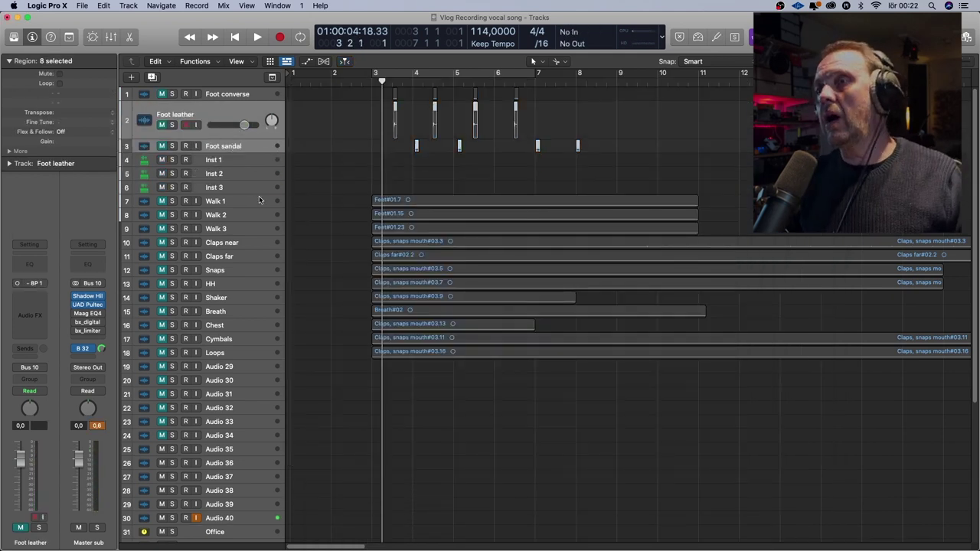
Rename Inst 1, Inst 2 and Inst 3 to Ft 1, Ft2 and Ft3, then select the three Foot tracks
left_click(238, 159)
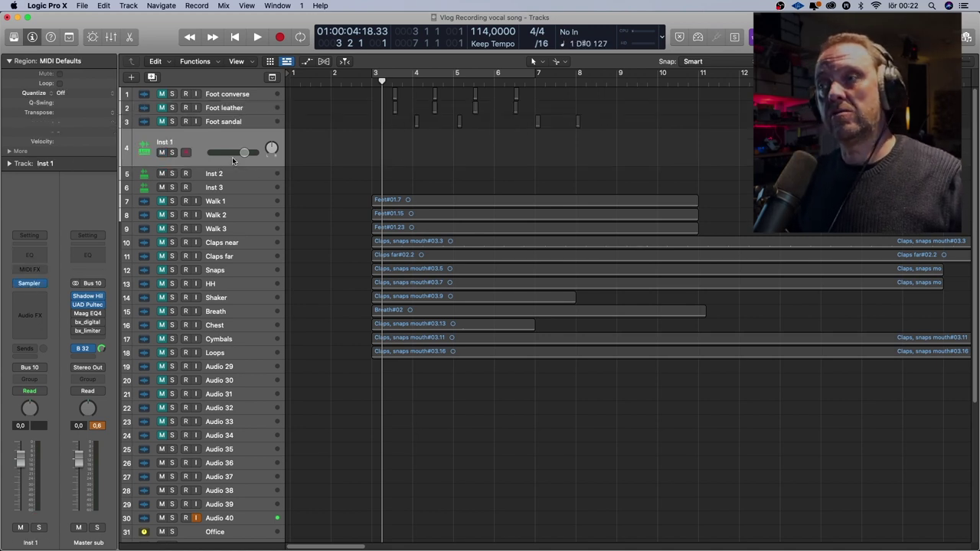
double_click(165, 142)
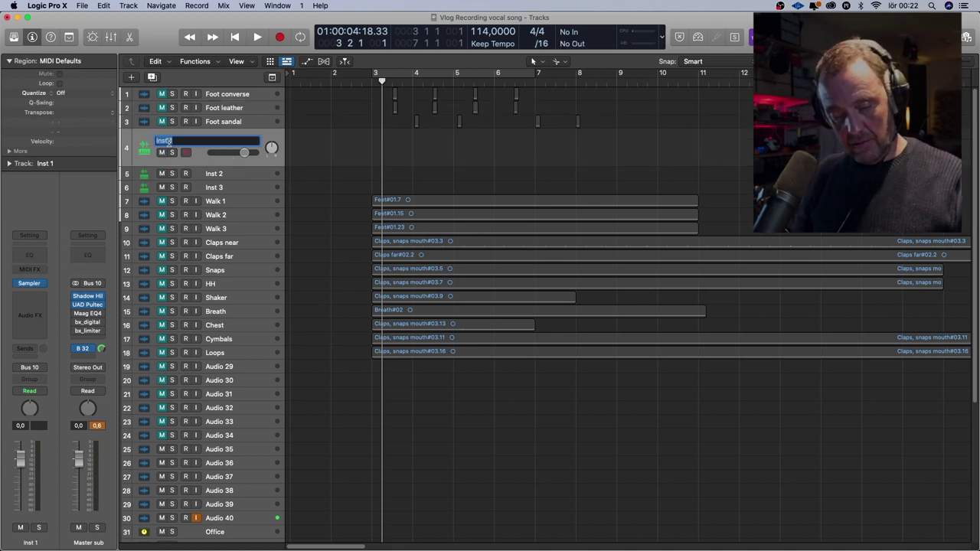
type("Ft 1")
key("Return")
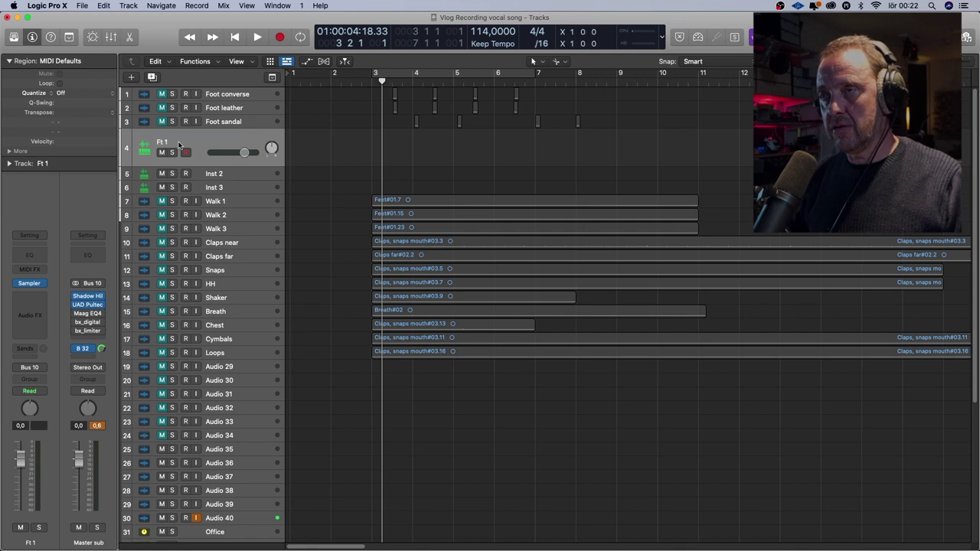
left_click(211, 173)
double_click(189, 155)
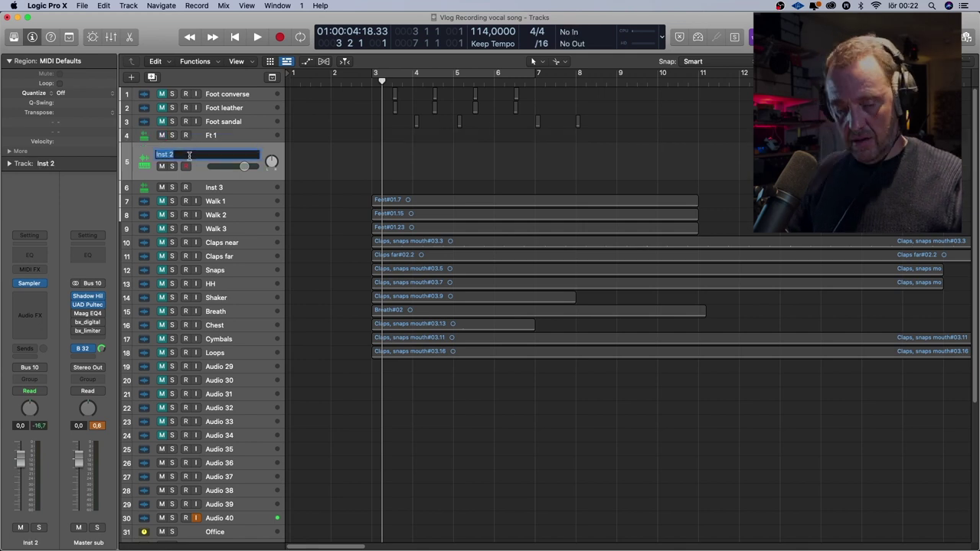
type("F")
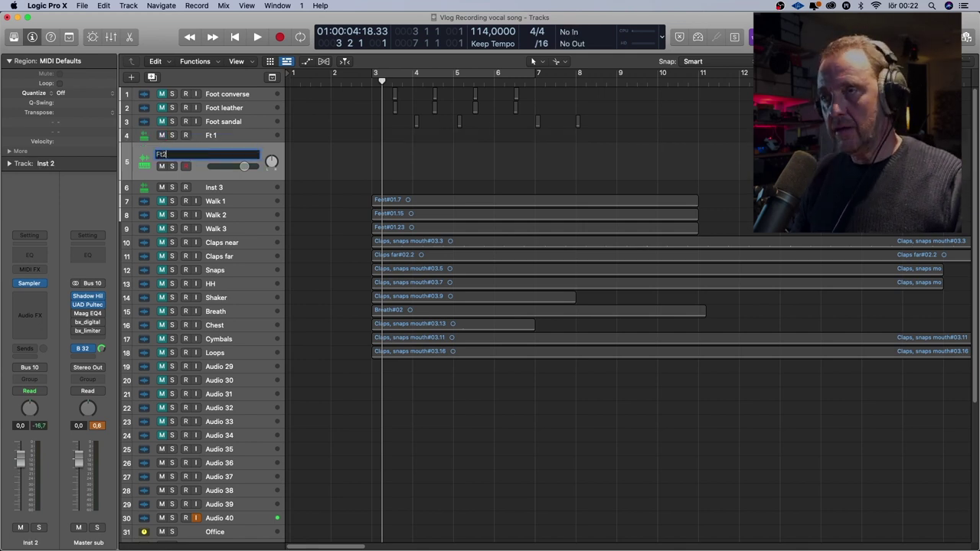
type("t2")
key("Return")
left_click(233, 187)
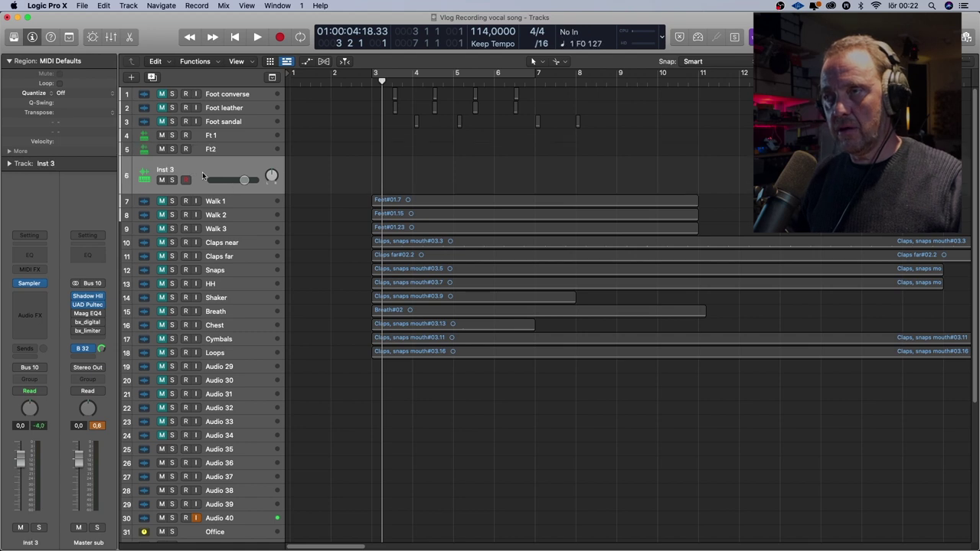
double_click(181, 169)
type("F")
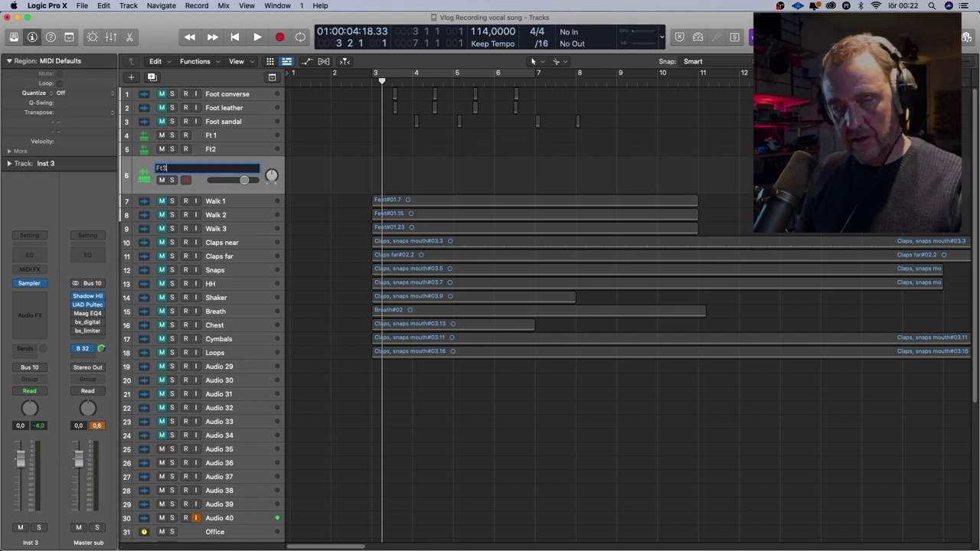
type("t3")
key("Return")
left_click(245, 122)
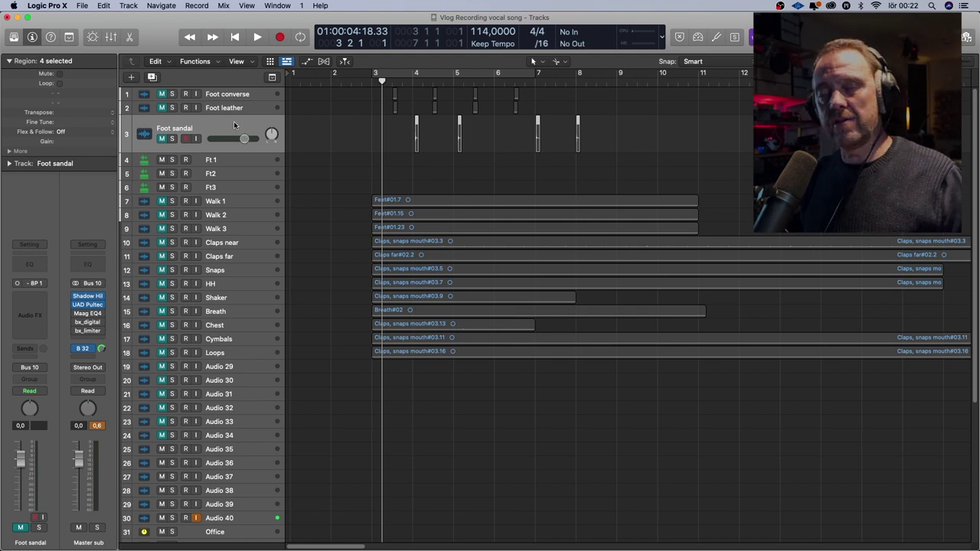
left_click(220, 96, "shift")
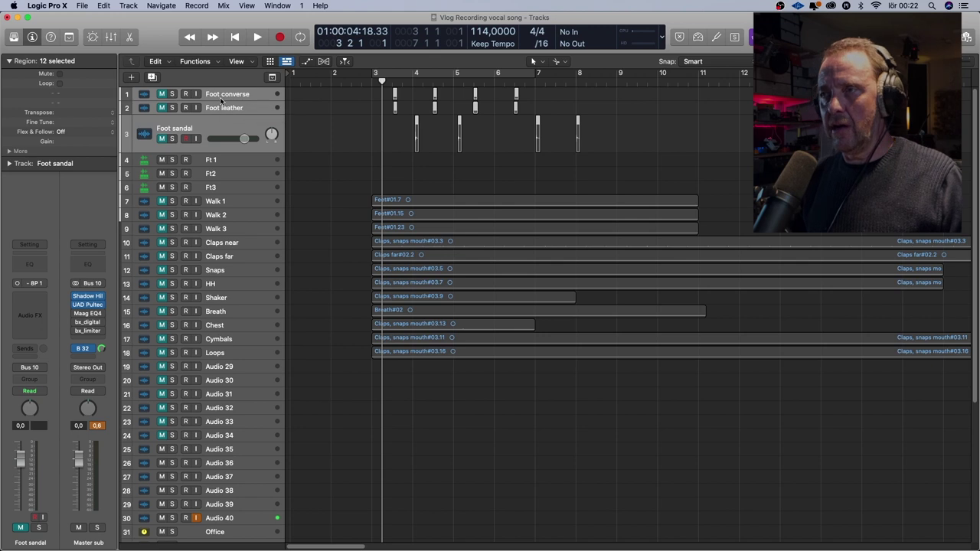
Drag the three Foot tracks below Lyric stem so Ft 1–Ft3 become tracks 1–3
left_click(220, 96)
scroll(222, 306, "down", 4)
left_click_drag(253, 549, 260, 466)
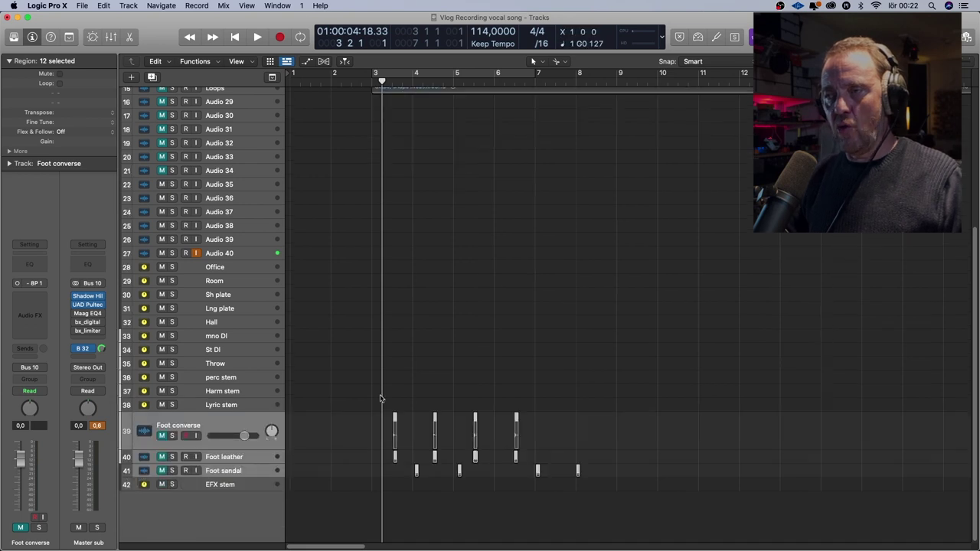
scroll(376, 398, "up", 8)
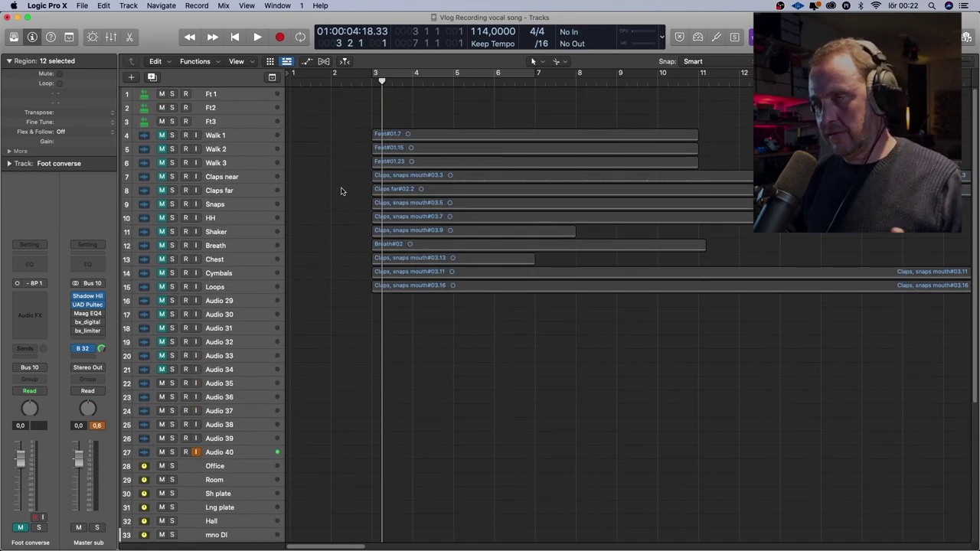
Audition Walk 1's Feet#01.7 region and raise its region gain to +4,2 dB
left_click(232, 135)
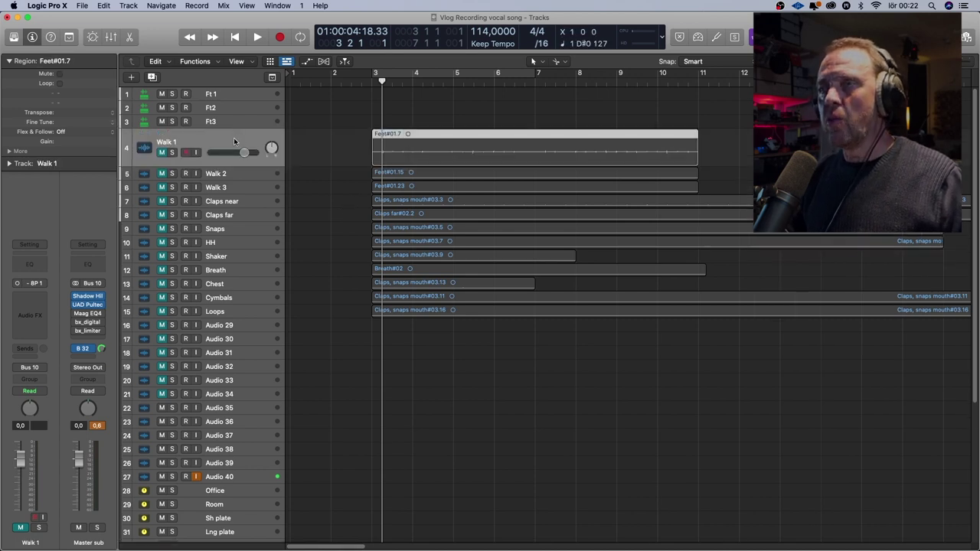
left_click(193, 148)
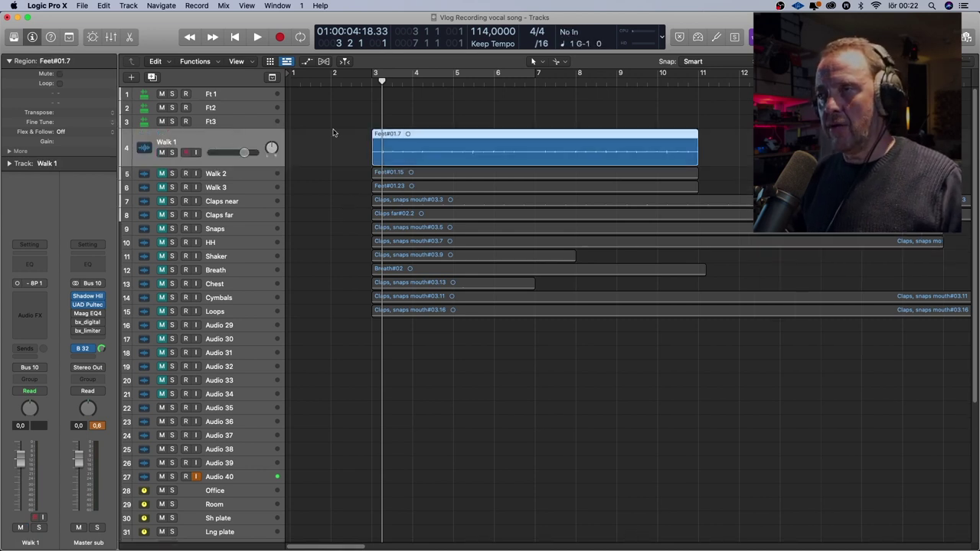
key("space")
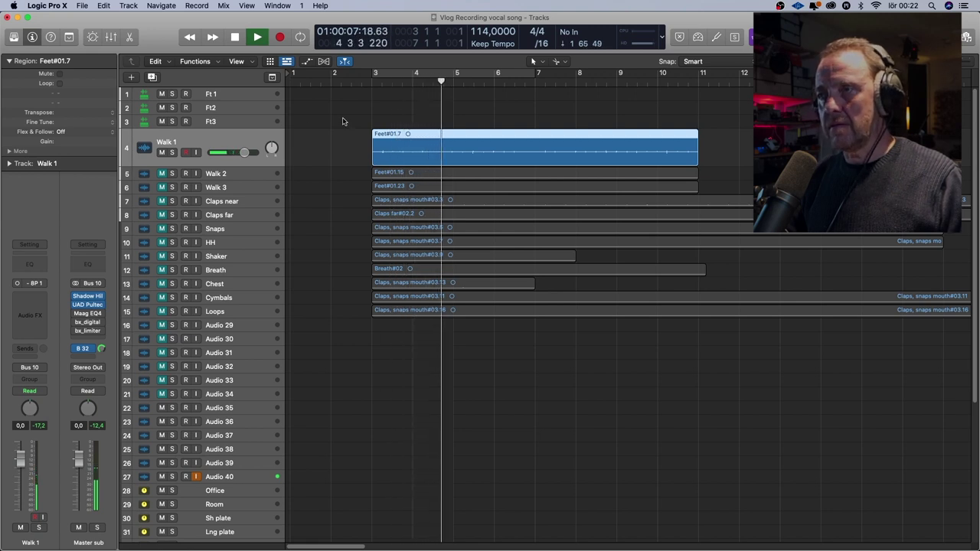
key("space")
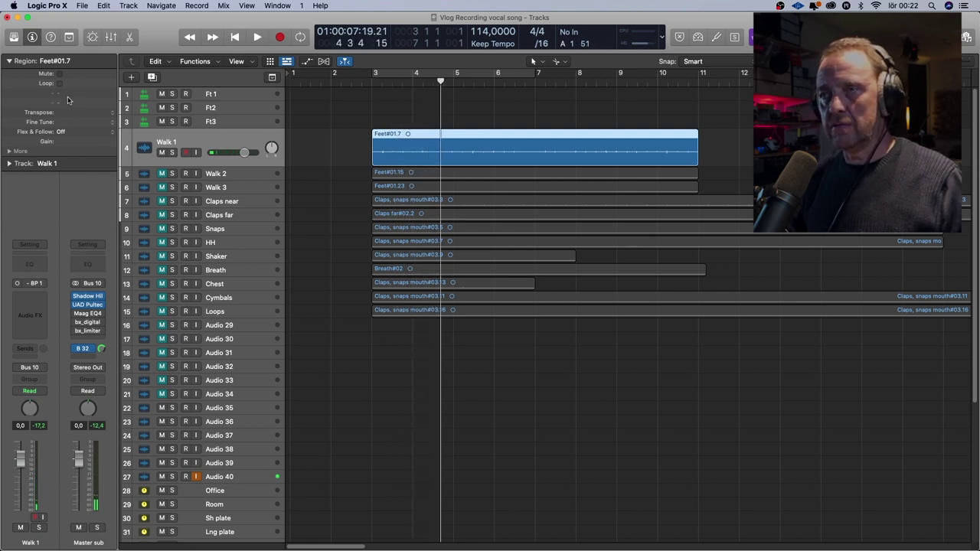
left_click_drag(65, 90, 63, 72)
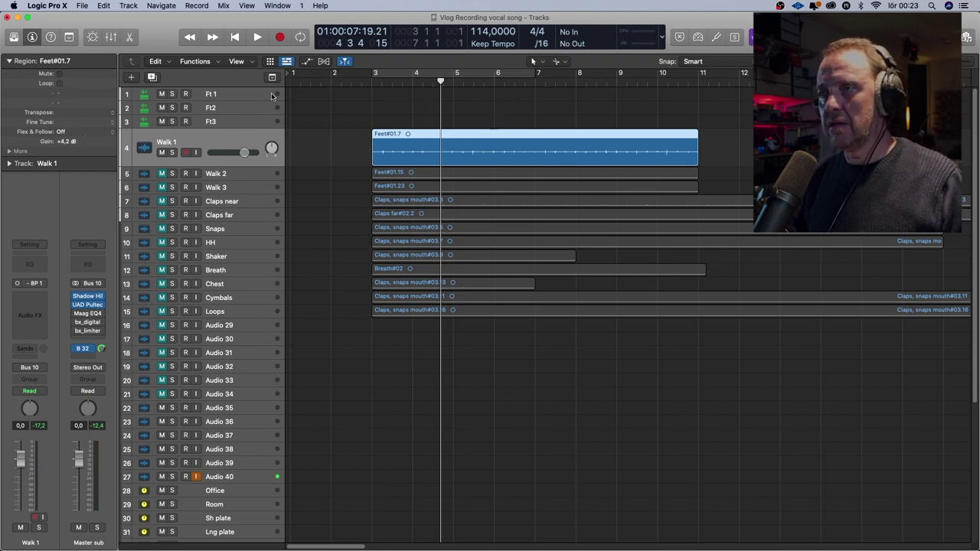
Mute Walk 1, unmute Walk 2 and audition it from bar 3
left_click(222, 173)
left_click(162, 136)
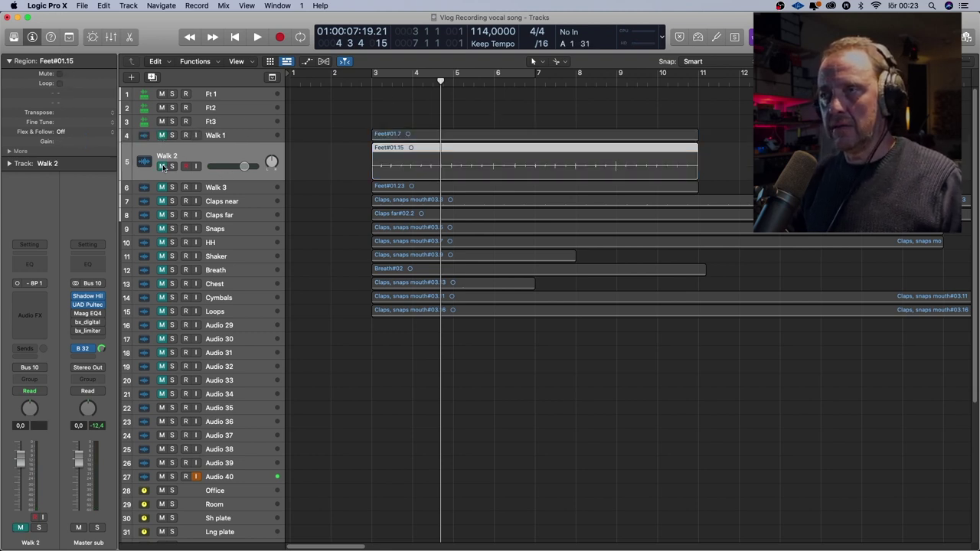
left_click(162, 166)
left_click(375, 84)
key("space")
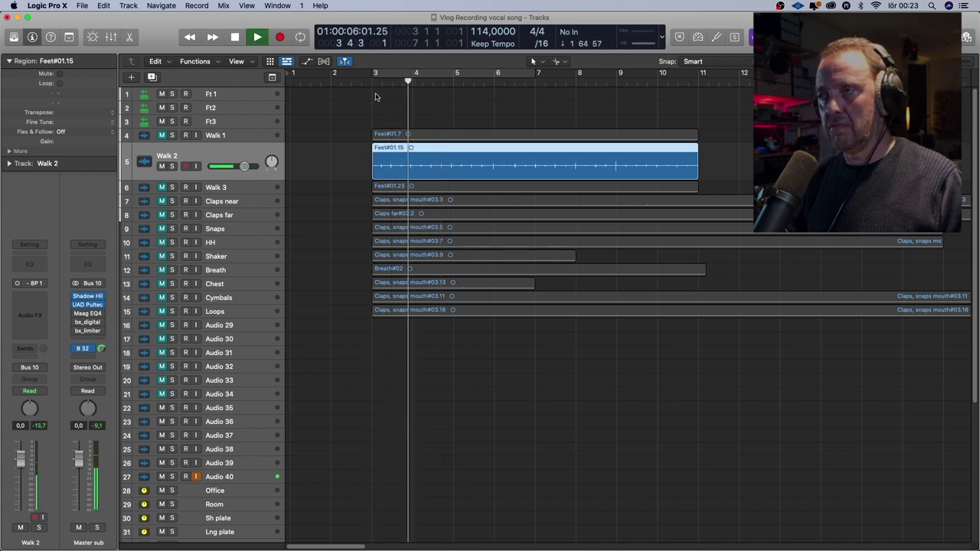
key("space")
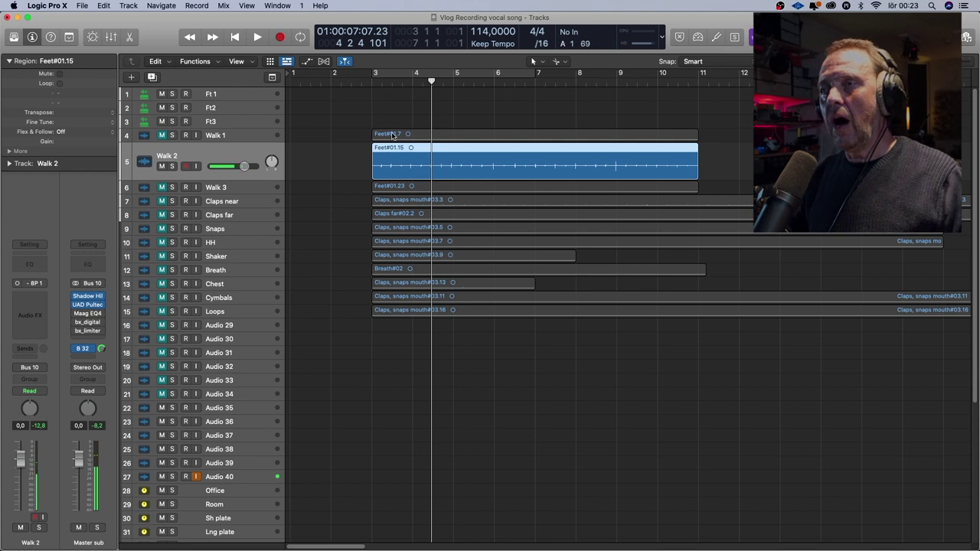
left_click(250, 184)
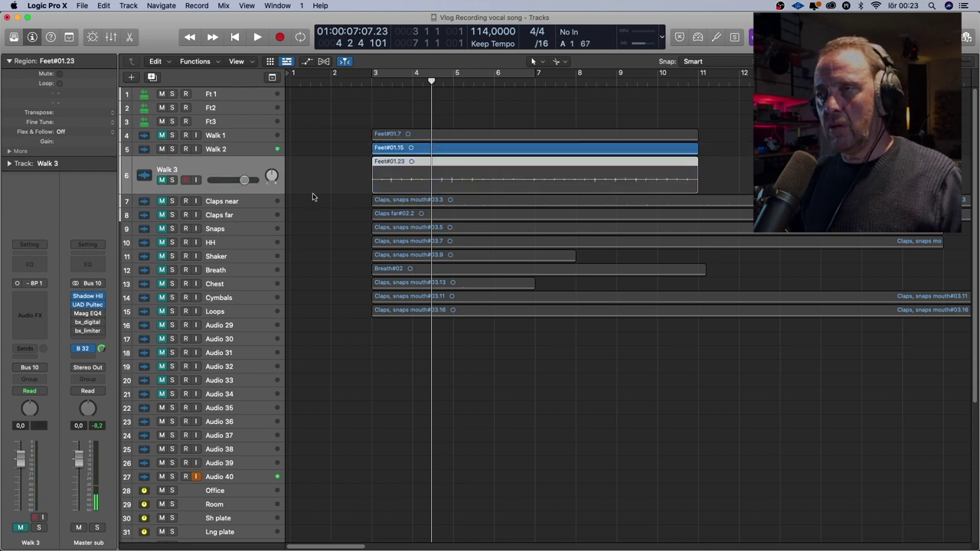
Add three new audio tracks, Audio 1–3
left_click(131, 76)
left_click(496, 50)
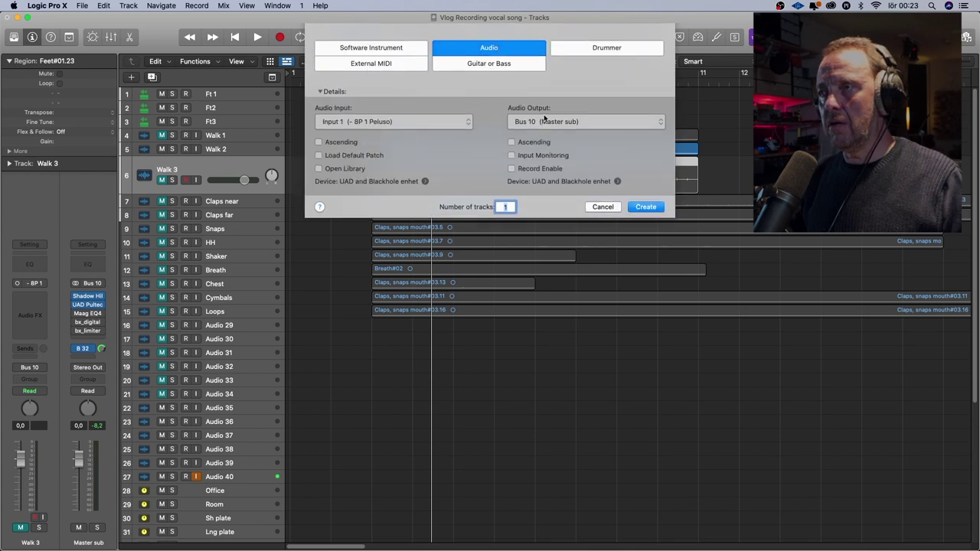
key("Return")
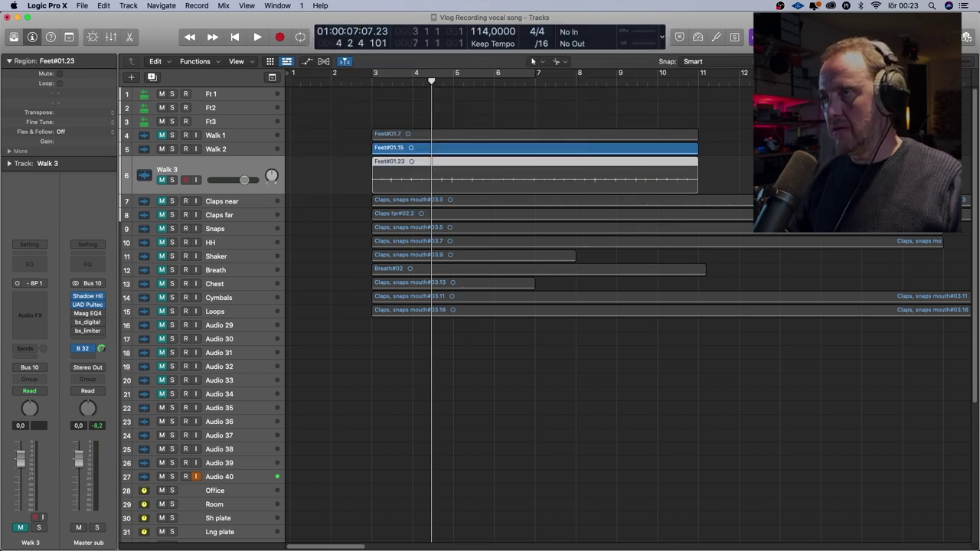
Split the Walk 1–3 regions at bar 7 and move the right halves onto Audio 1–3 at bar 3
left_click(366, 136)
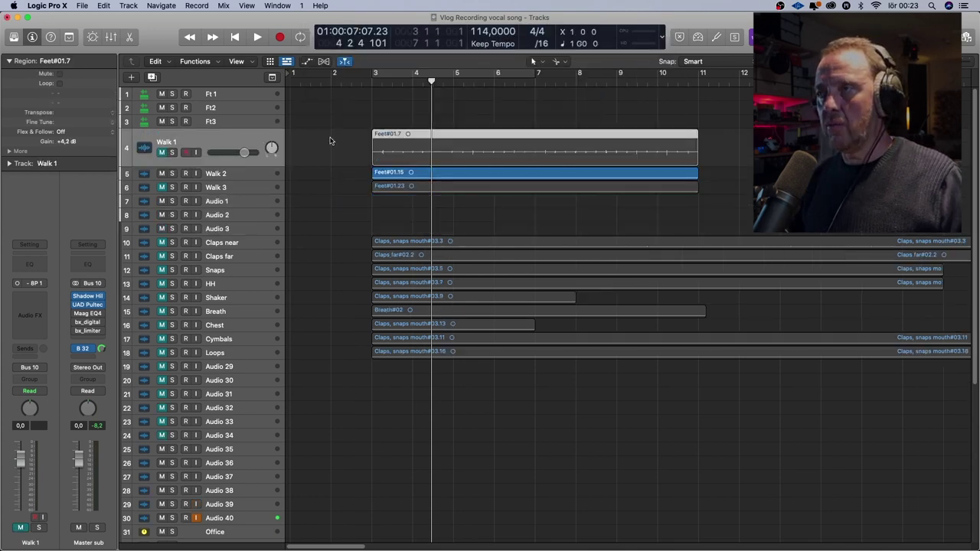
left_click(527, 139)
left_click(538, 144)
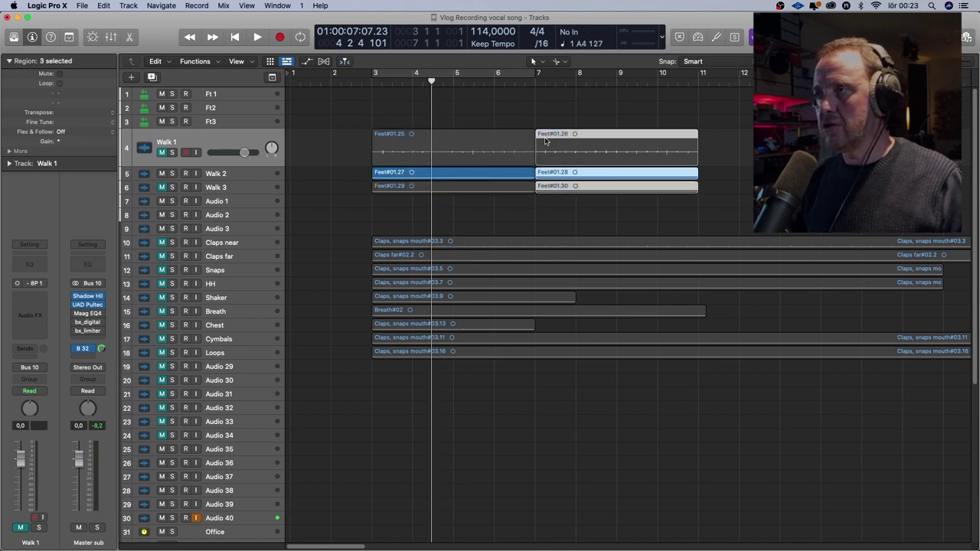
left_click_drag(553, 138, 436, 209)
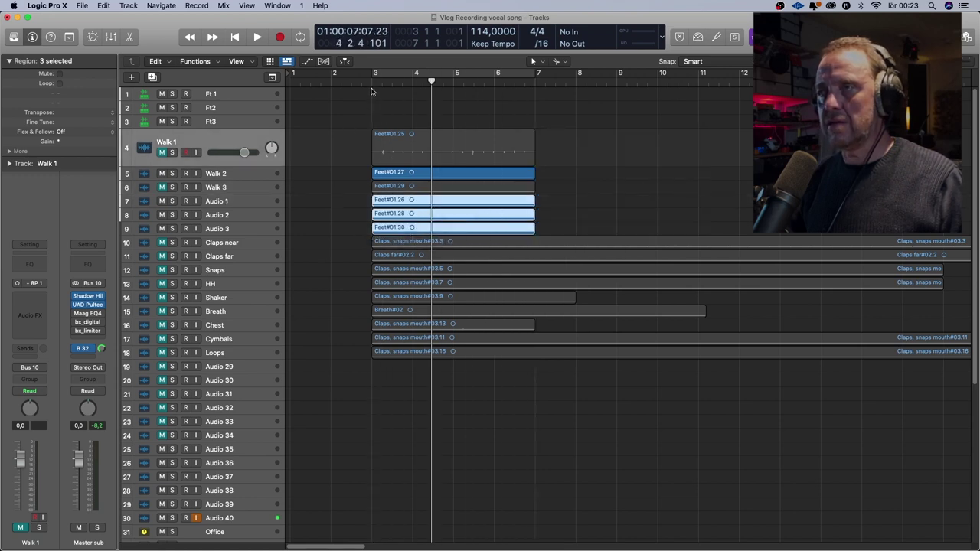
Unmute Walk 1 and Walk 3 and play the six stacked footstep layers from bar 3
left_click(374, 77)
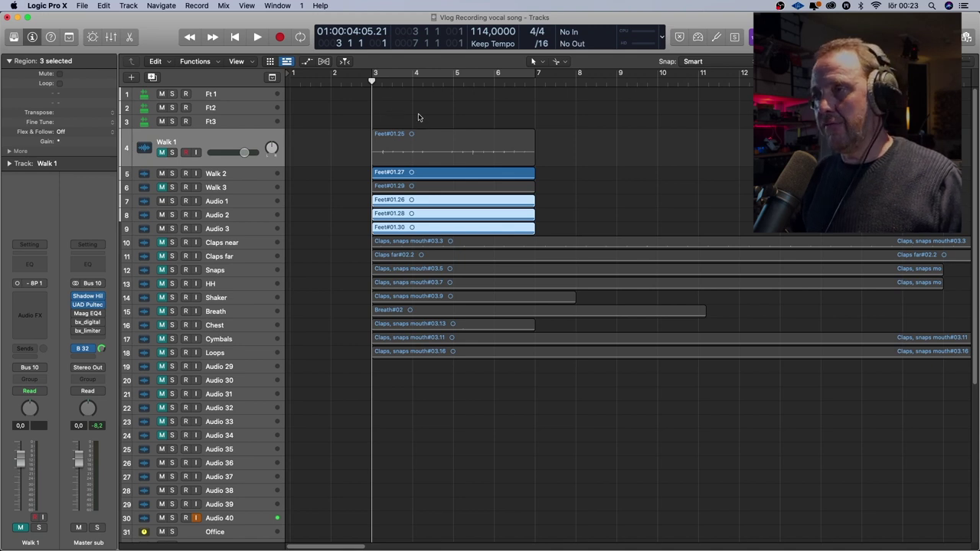
left_click(162, 187)
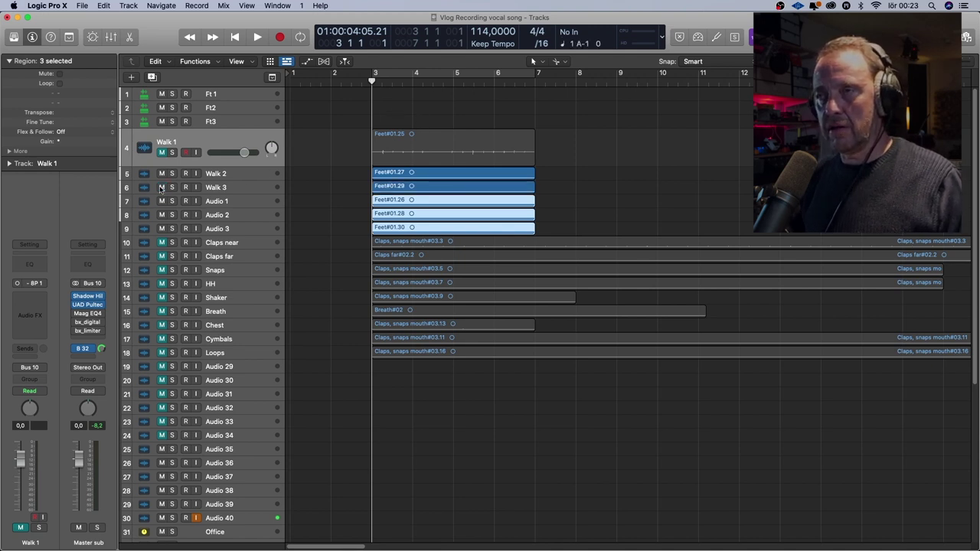
left_click(162, 153)
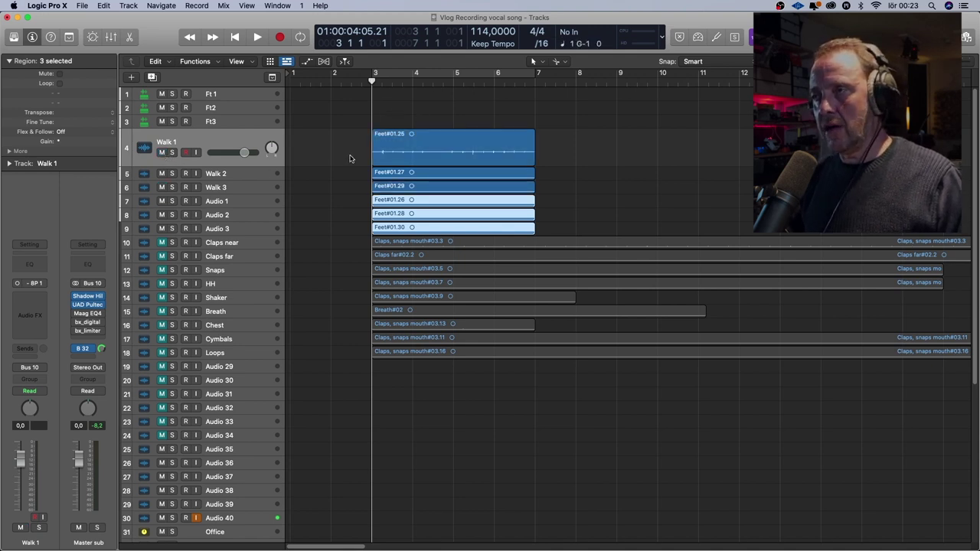
key("space")
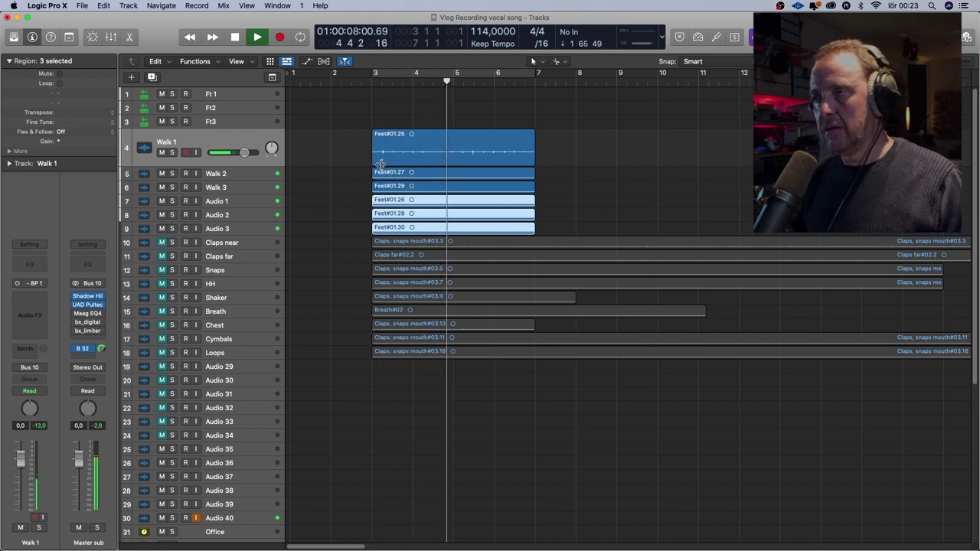
Show Flex editing and set Walk 1 to Flex Time Slicing
key("space")
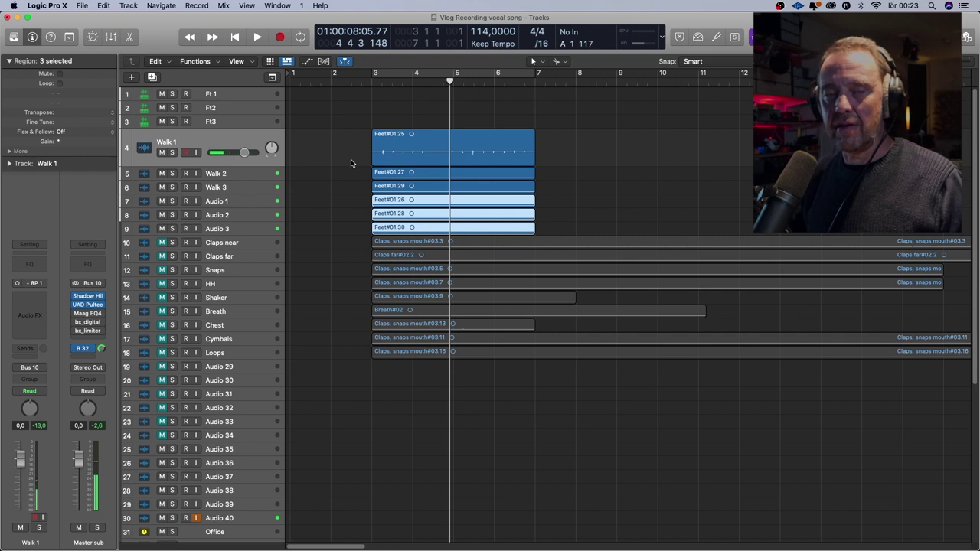
left_click(256, 143)
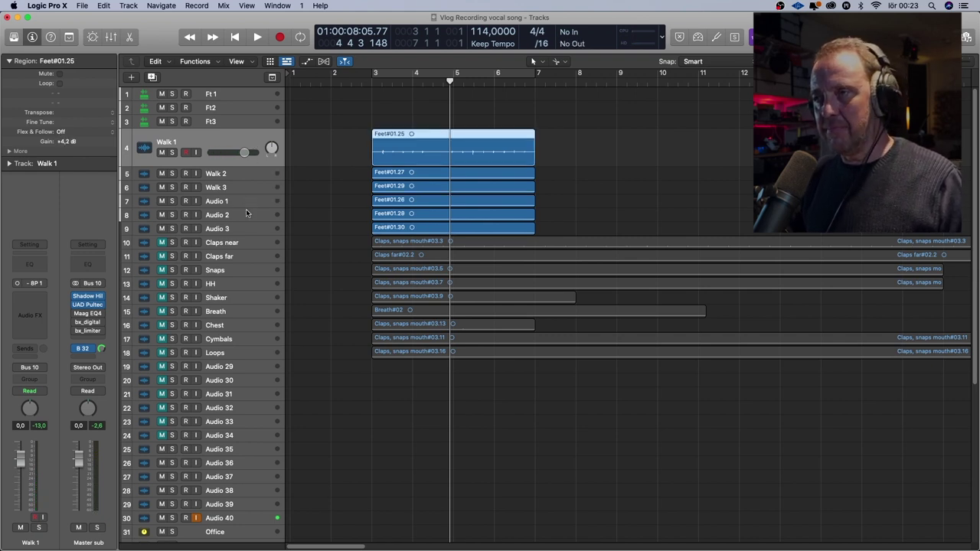
key("super+f")
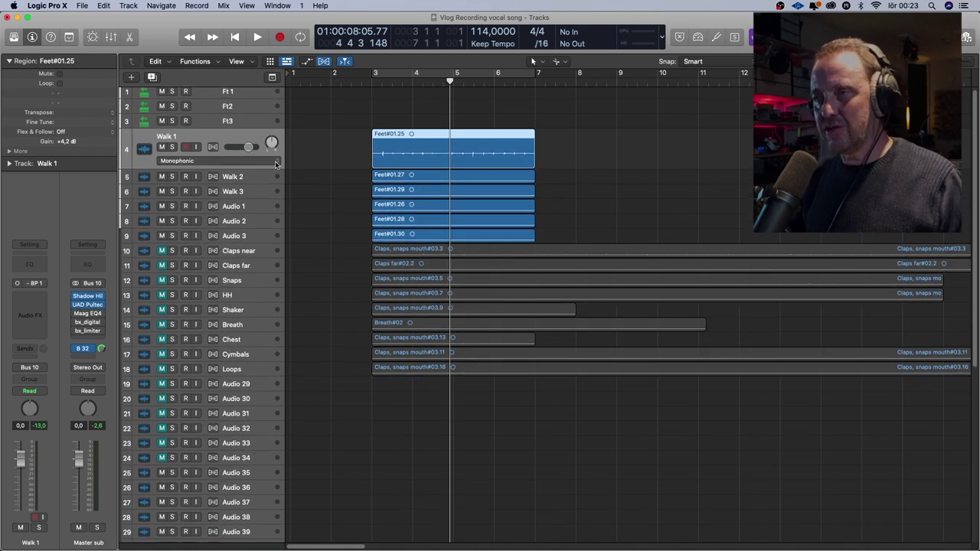
left_click(274, 161)
left_click(260, 167)
Set Walk 2 and tracks 5–9 to Flex Time Slicing and select all six footstep tracks
left_click(264, 177)
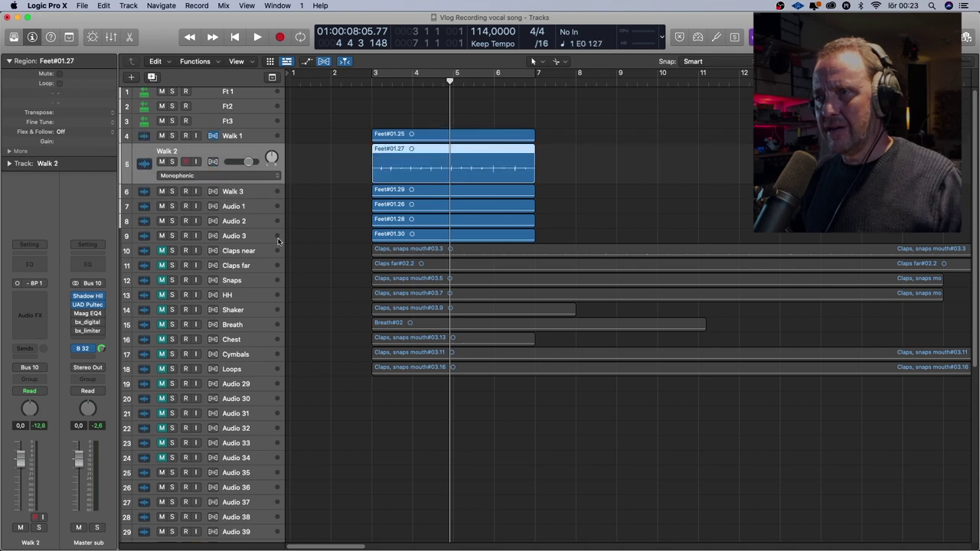
left_click(270, 237, "shift")
left_click(261, 178)
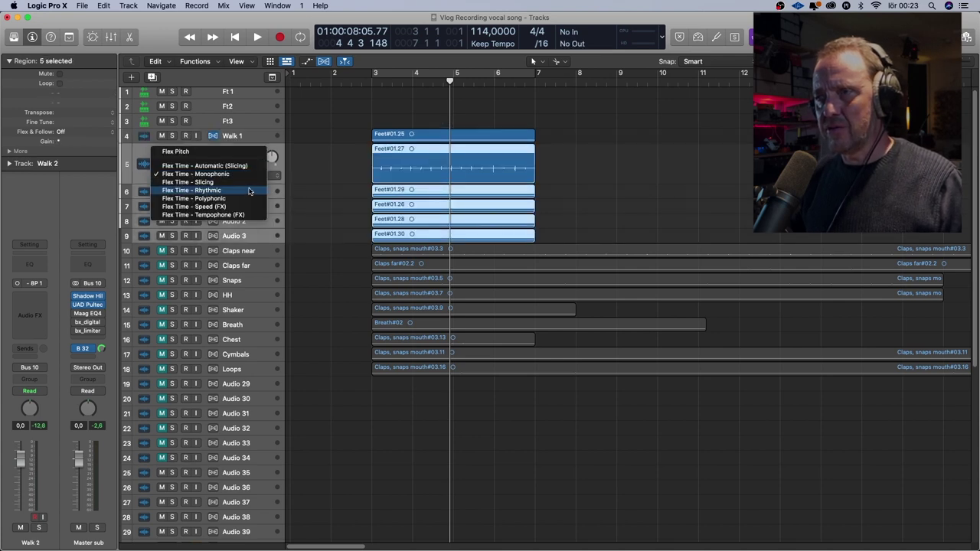
left_click(252, 184)
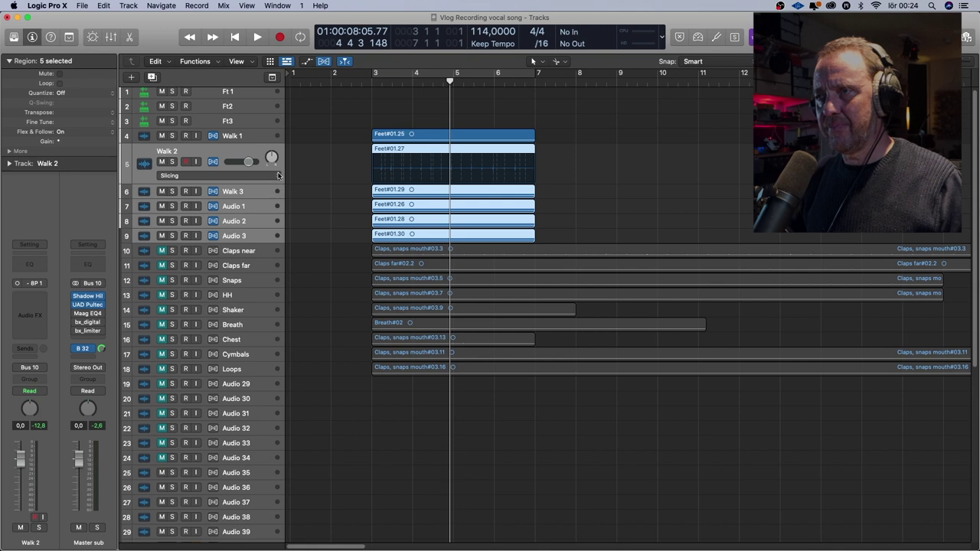
left_click(268, 142)
left_click(260, 239, "shift")
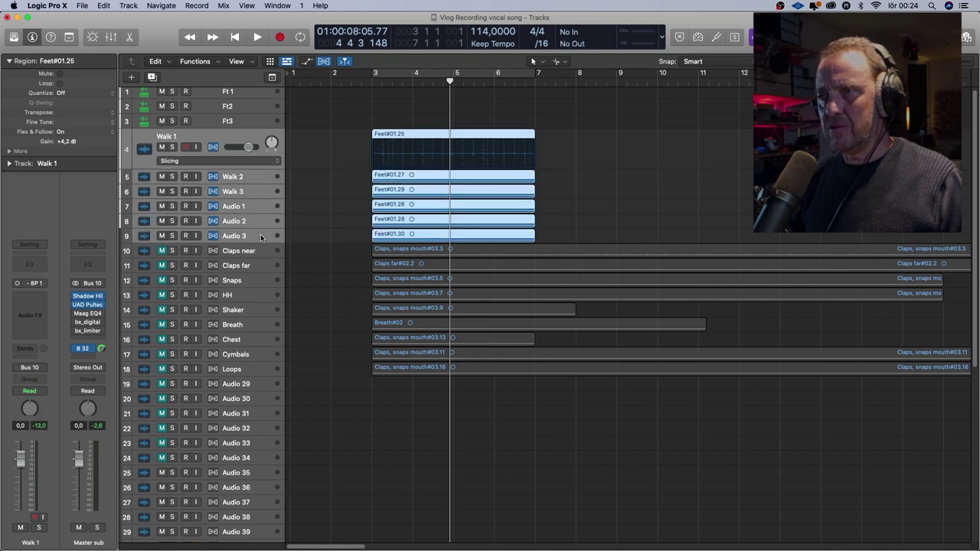
Quantize the six footstep regions to 1/4 Note with reduced Q-Strength and audition from bar 3
left_click(66, 94)
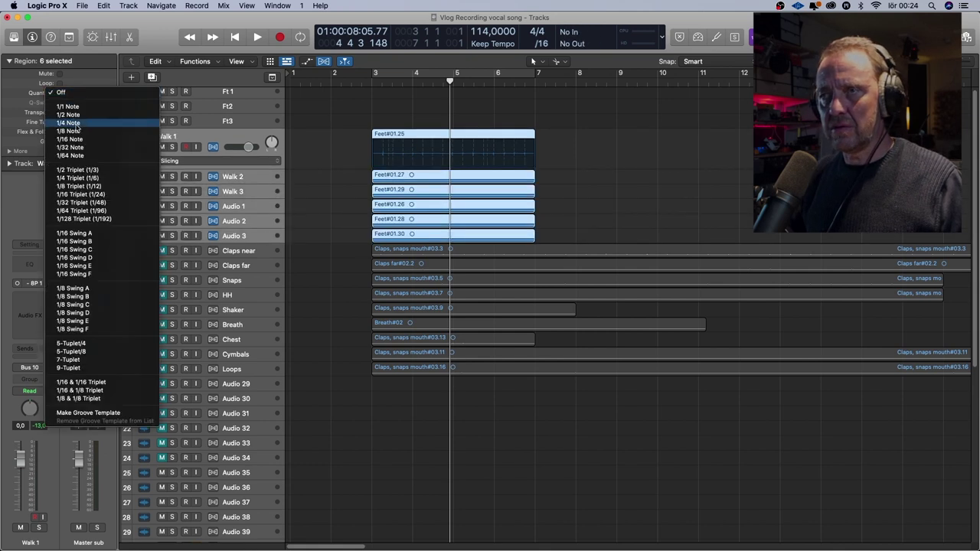
left_click(76, 124)
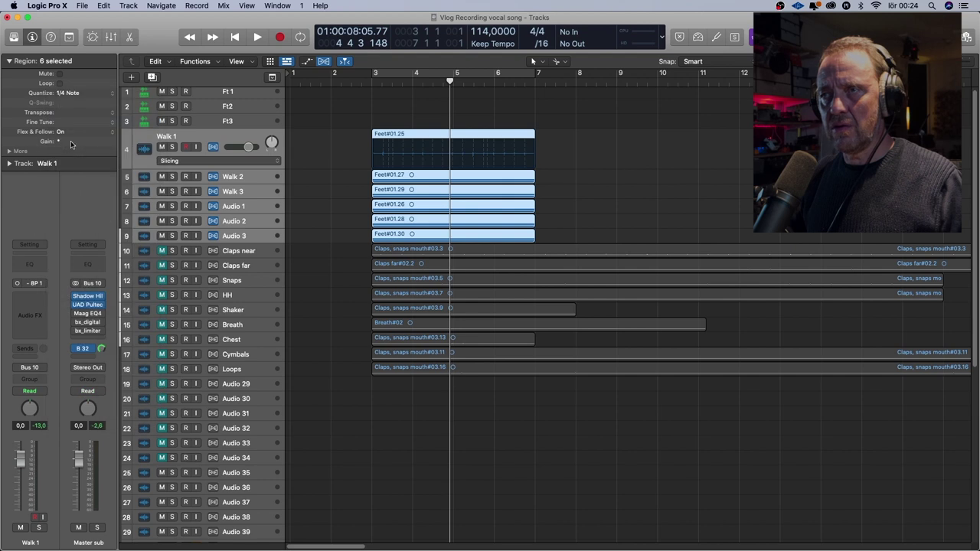
left_click(11, 151)
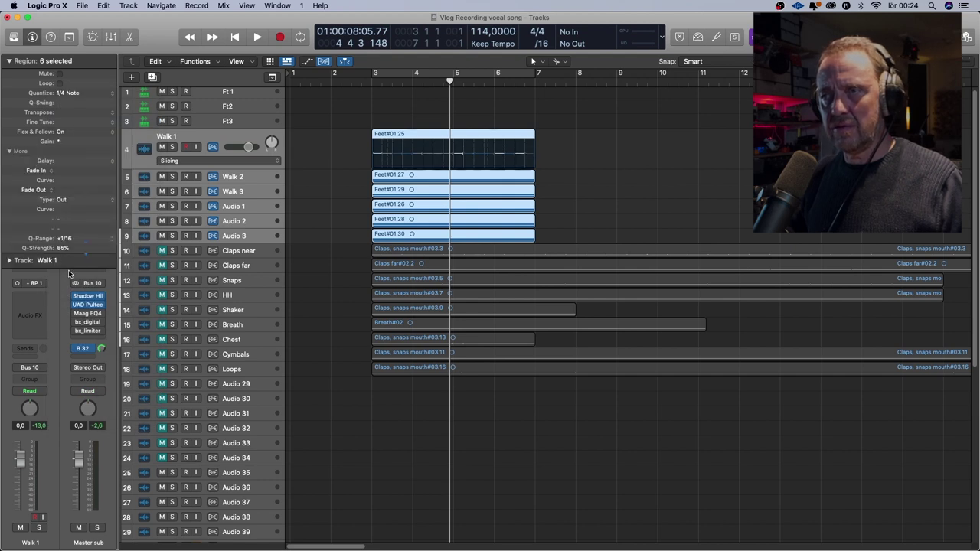
left_click_drag(66, 287, 67, 294)
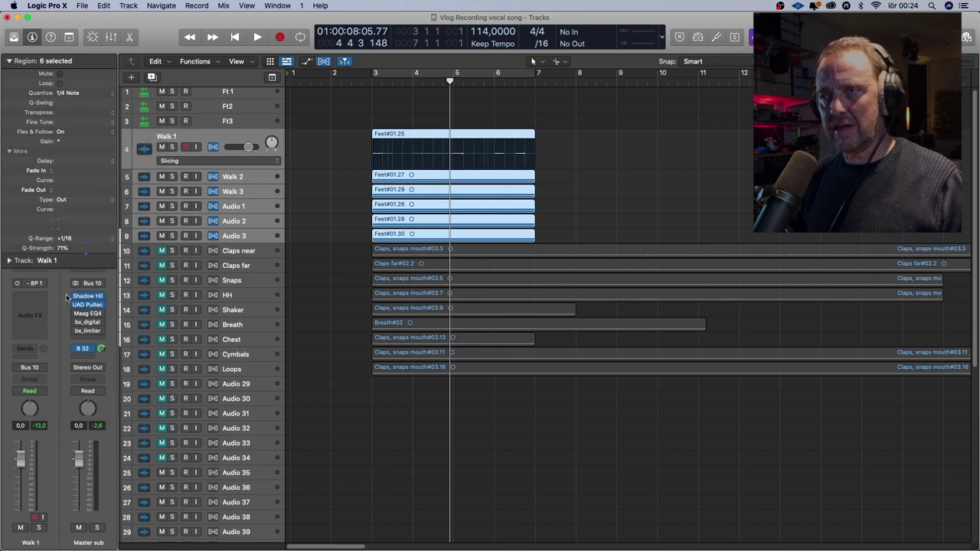
left_click(376, 77)
key("space")
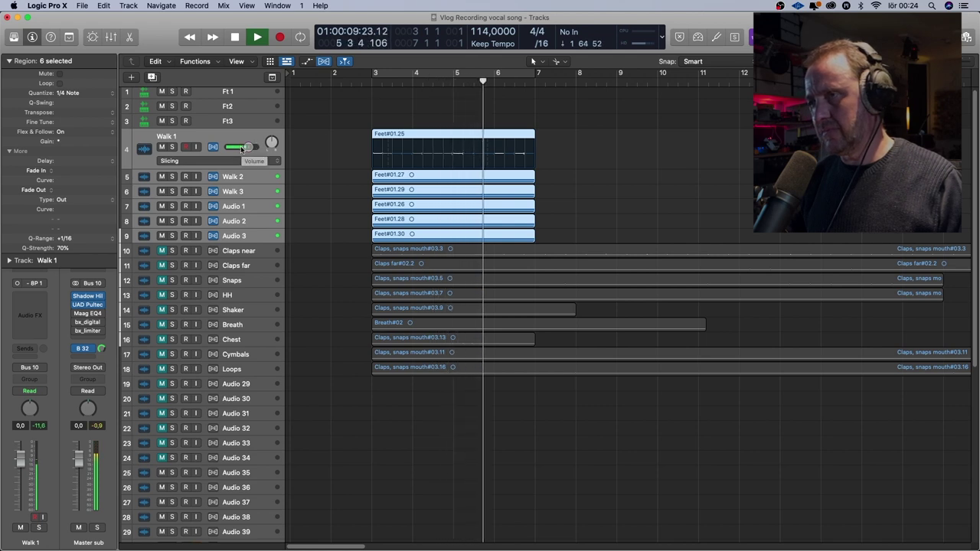
key("space")
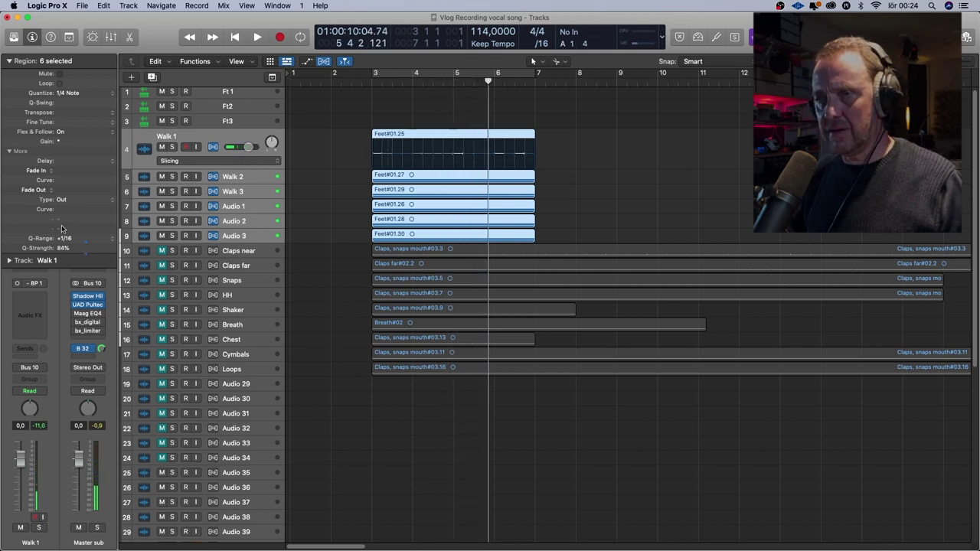
Lower the Q-Strength further, re-audition from about bar 2.5, and select Feet#01.25
left_click_drag(60, 228, 64, 286)
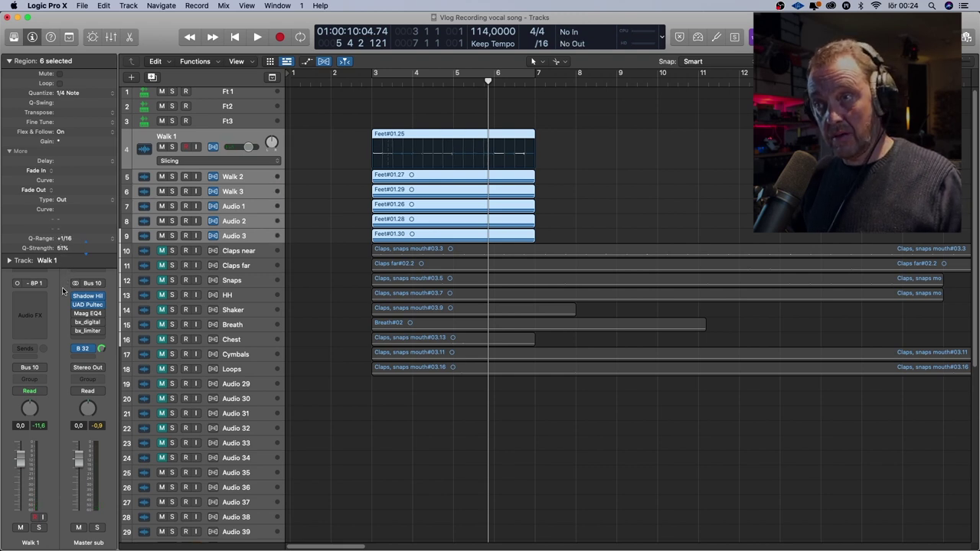
left_click(349, 90)
key("space")
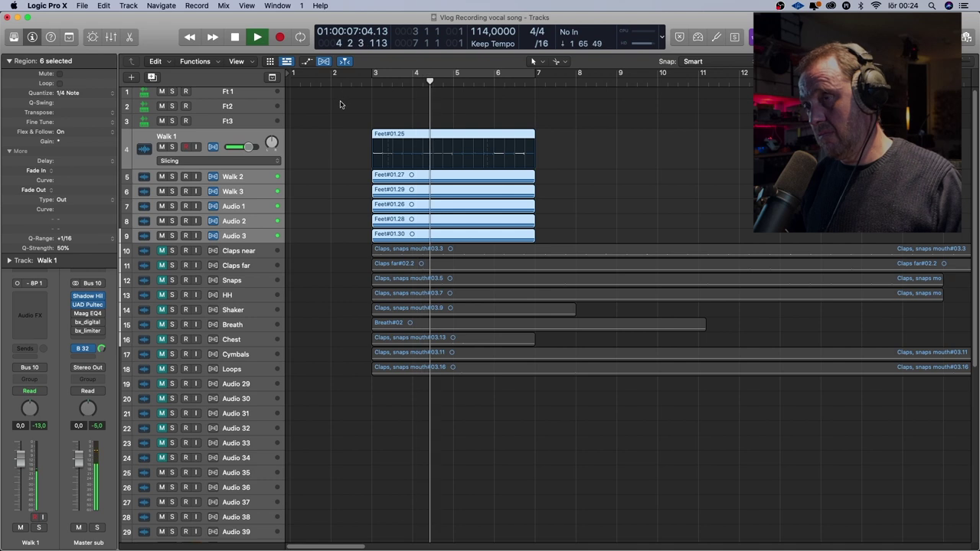
key("space")
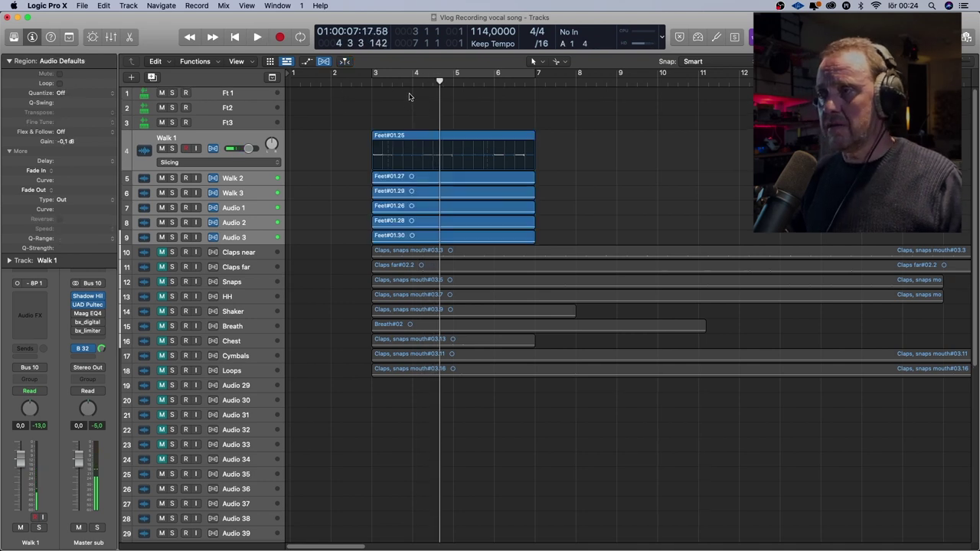
left_click(269, 144)
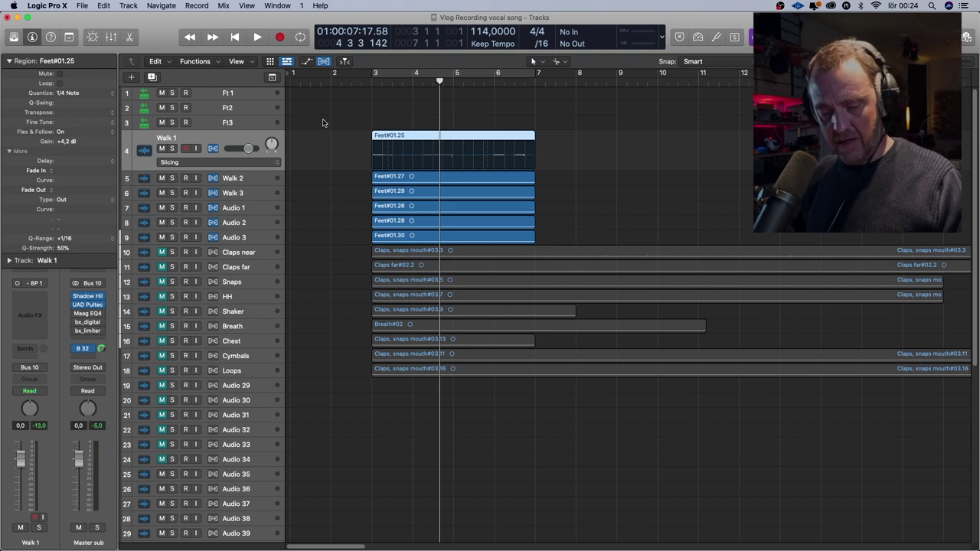
Turn on Cycle and set the loop from bar 2 beat 4 to bar 7 beat 2
key("super+u")
left_click(392, 80)
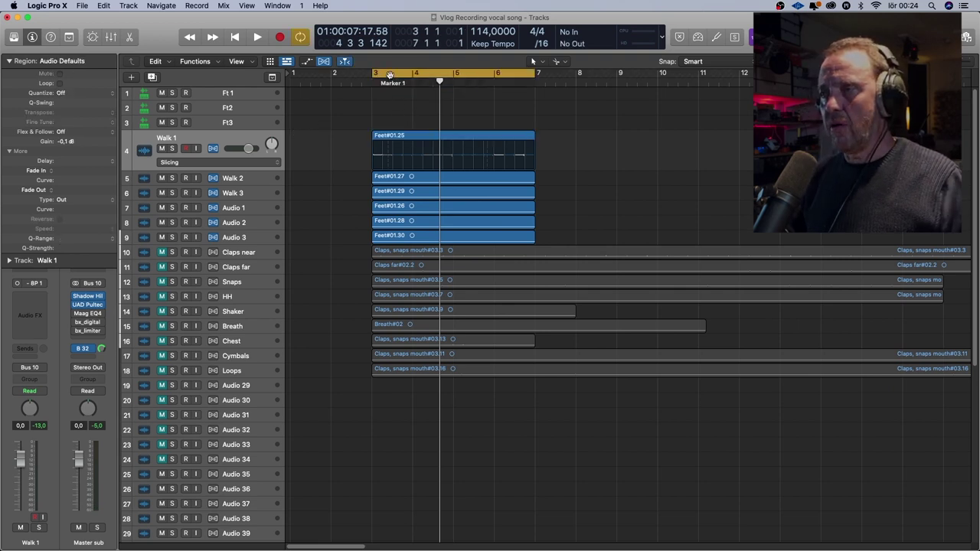
left_click_drag(372, 74, 364, 73)
left_click_drag(535, 72, 540, 73)
key("x")
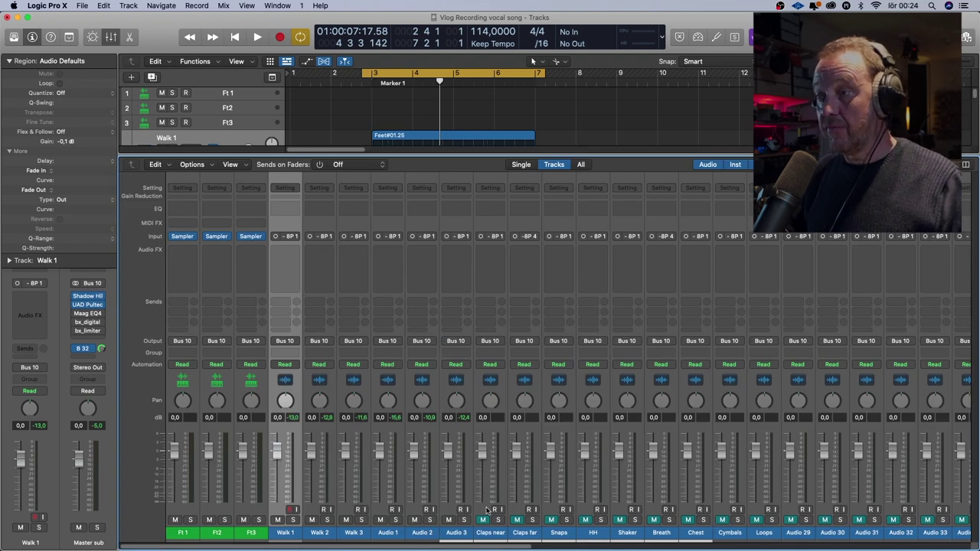
Pan the Audio 3, Audio 2 and Audio 1 tracks to the right
key("x")
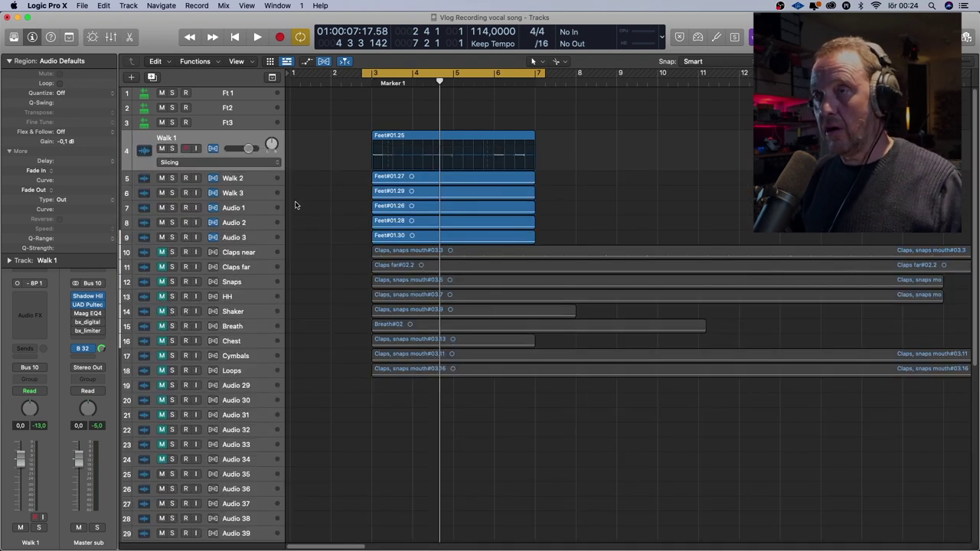
left_click(251, 234)
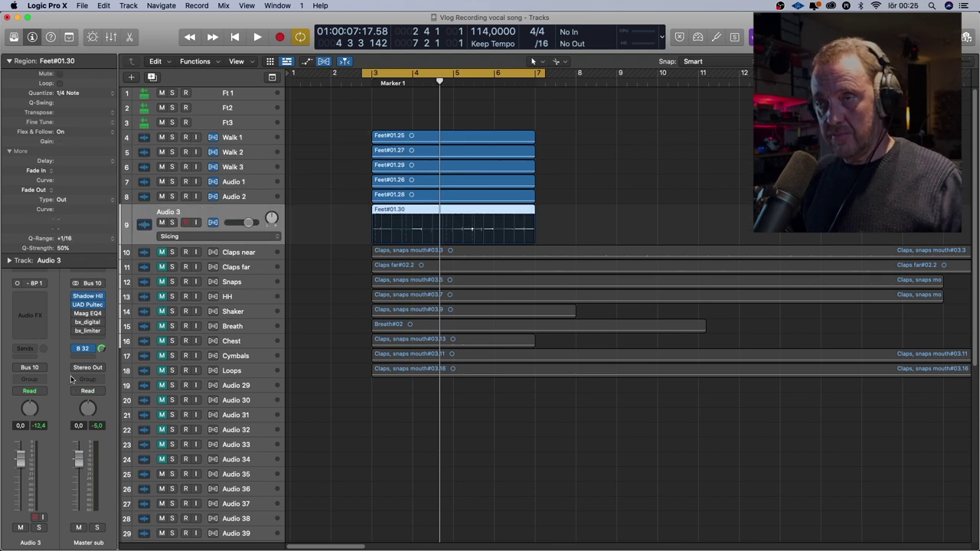
left_click(29, 408)
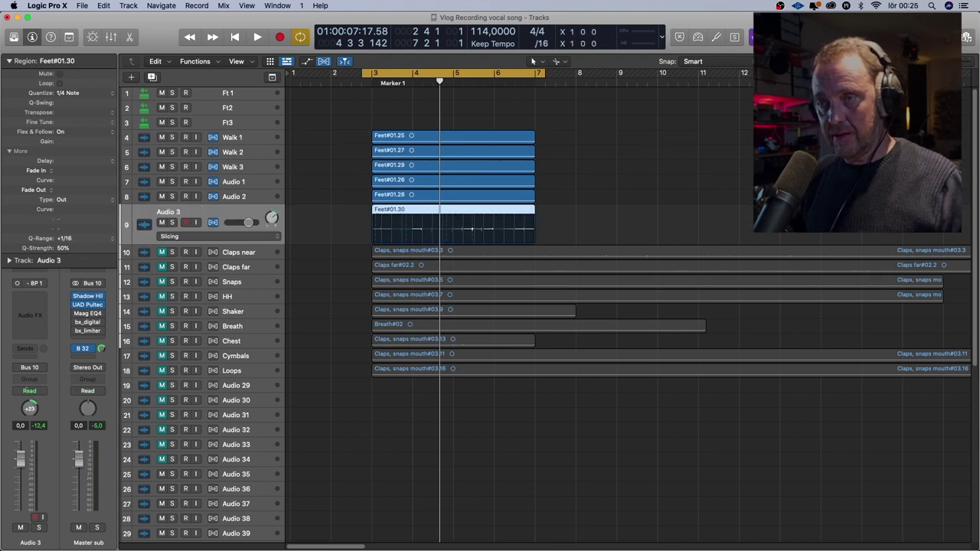
left_click(248, 201)
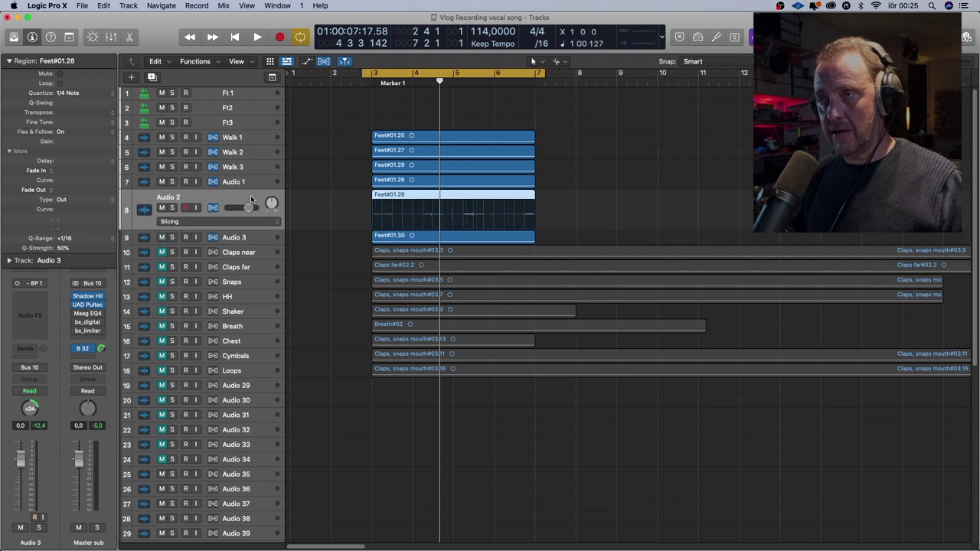
left_click(29, 408)
left_click_drag(29, 408, 29, 407)
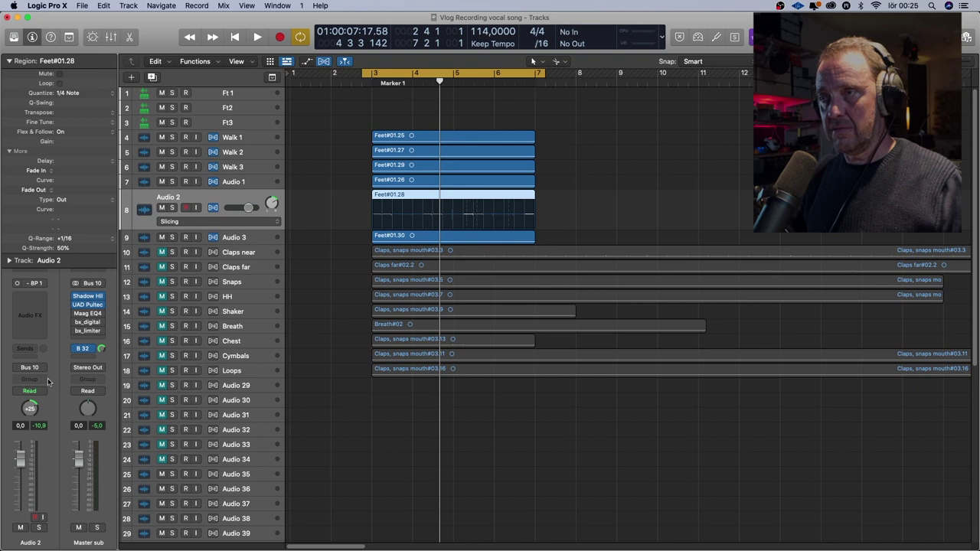
left_click(236, 182)
left_click(36, 407)
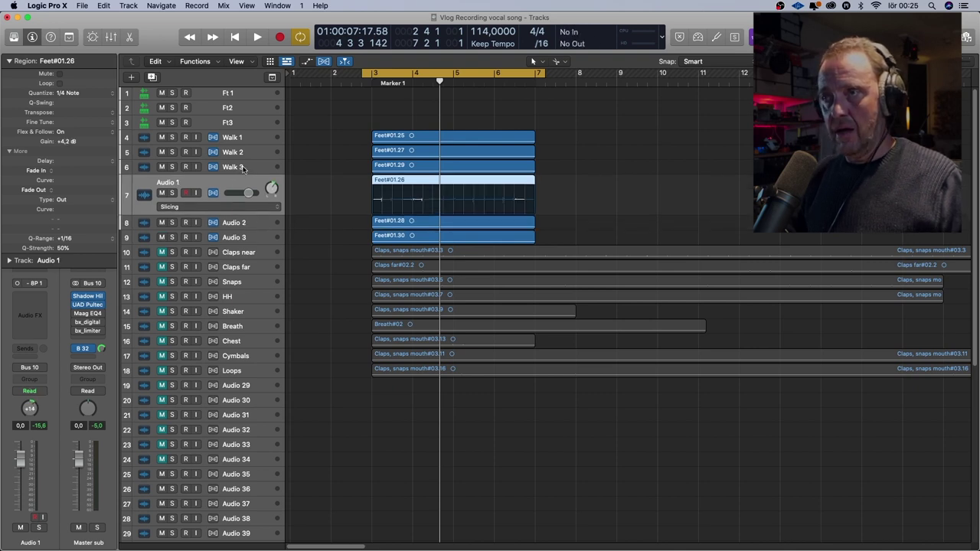
Pan the Walk 3 and Walk 2 tracks to the left, then select Walk 1
key("Up")
left_click_drag(32, 411, 32, 429)
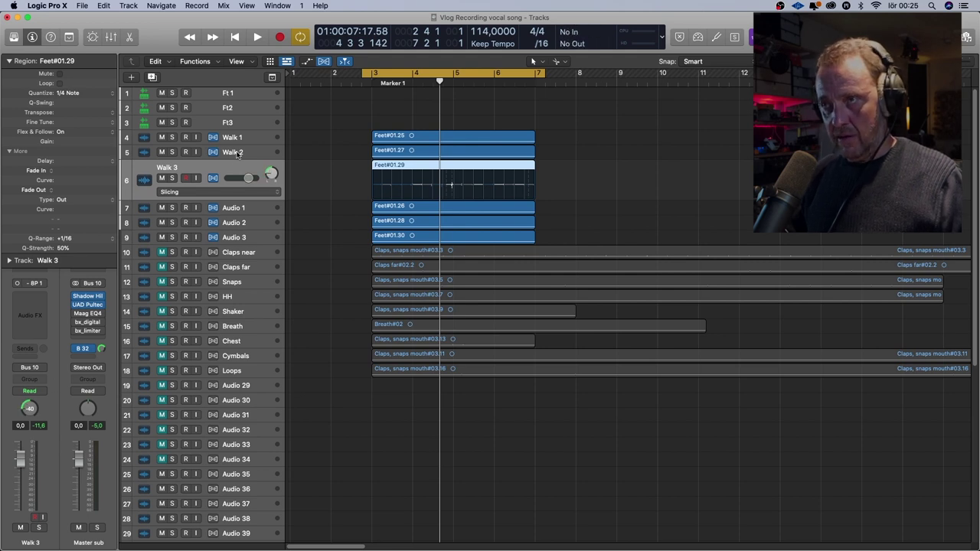
key("Up")
left_click_drag(34, 414, 34, 425)
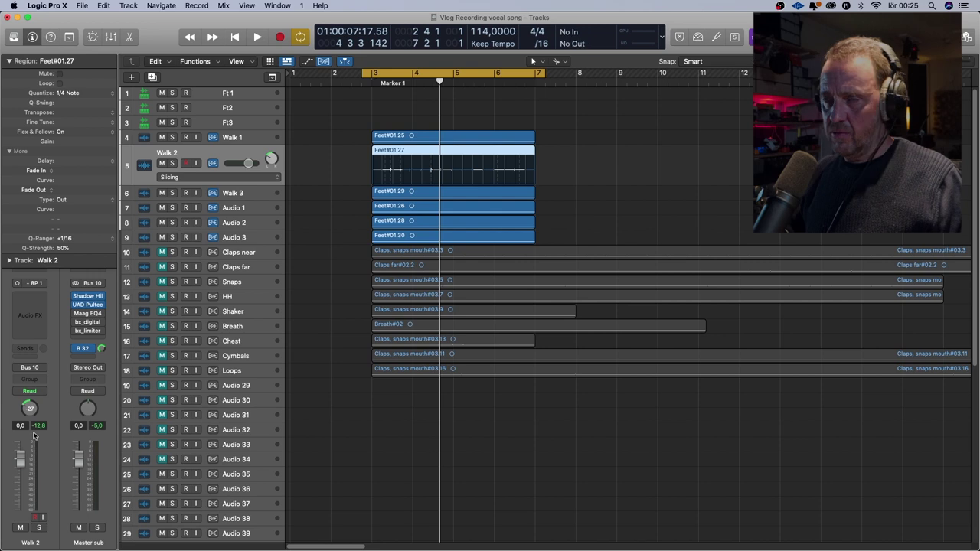
left_click(238, 137)
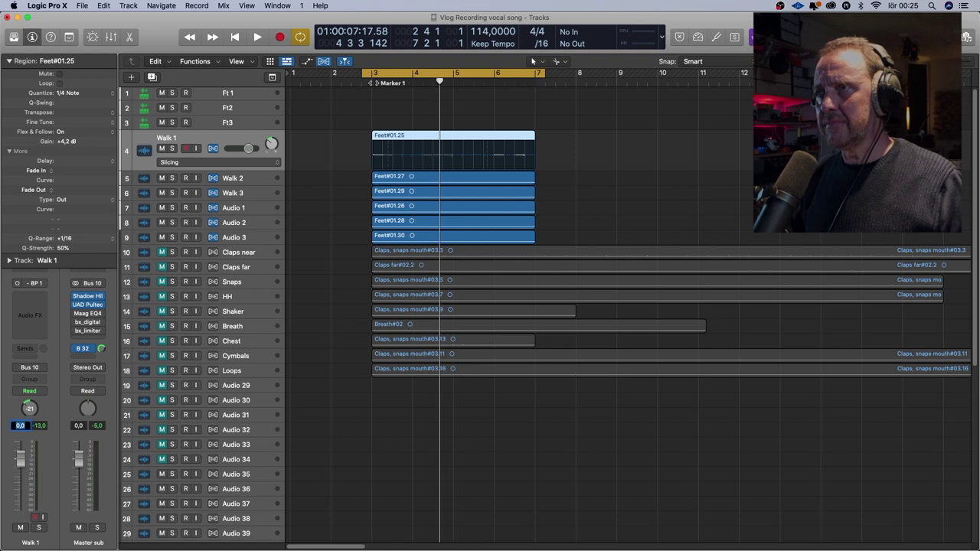
type("+")
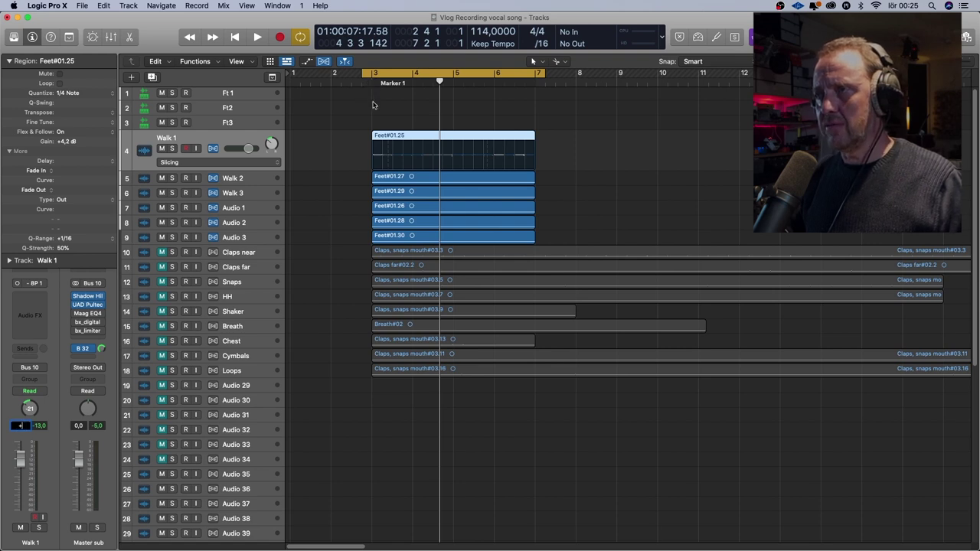
left_click(373, 105)
Play the looped footstep section and check each footstep track's pan setting
key("space")
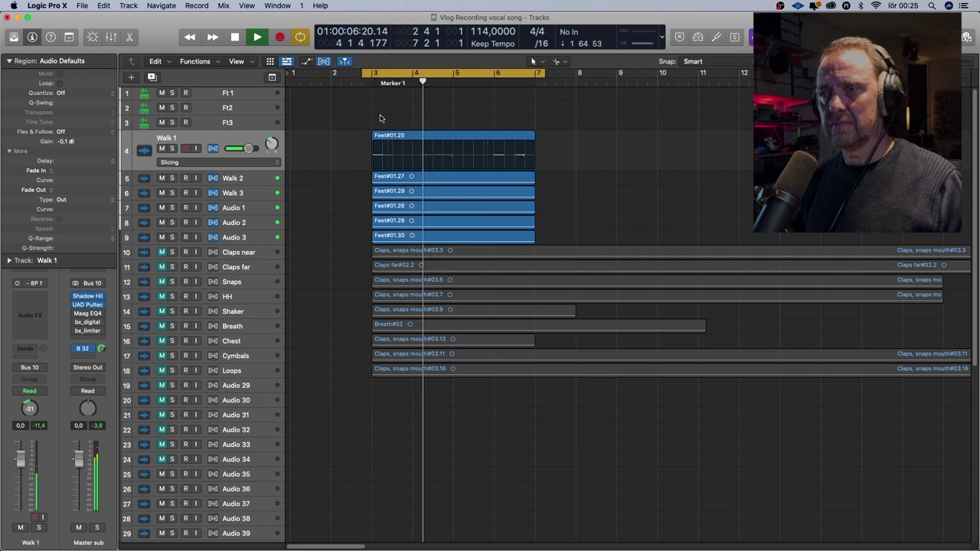
key("space")
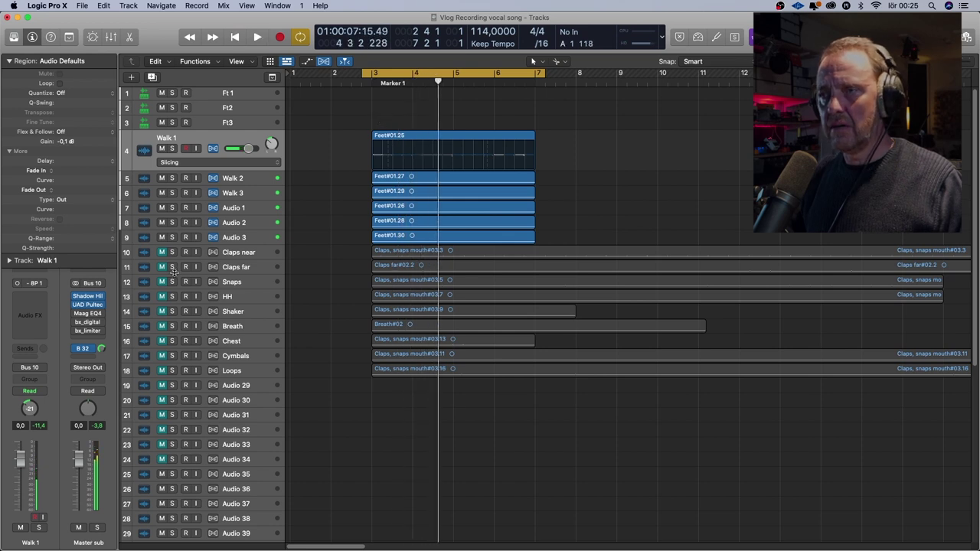
left_click(250, 235)
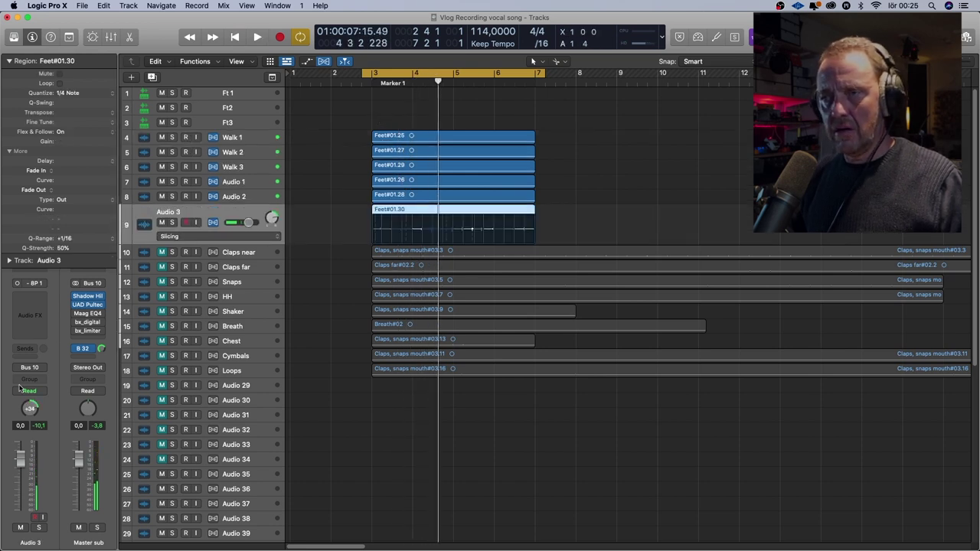
left_click(245, 190)
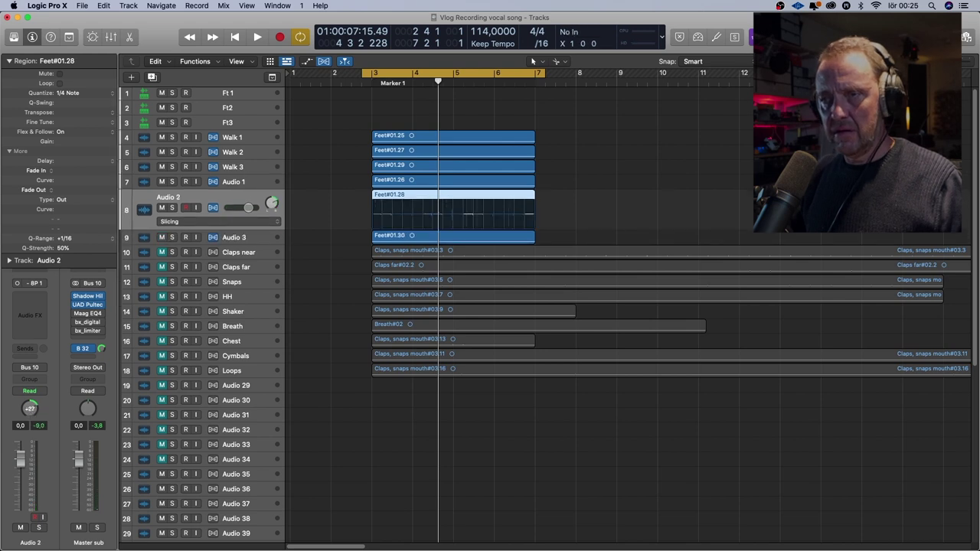
left_click(247, 182)
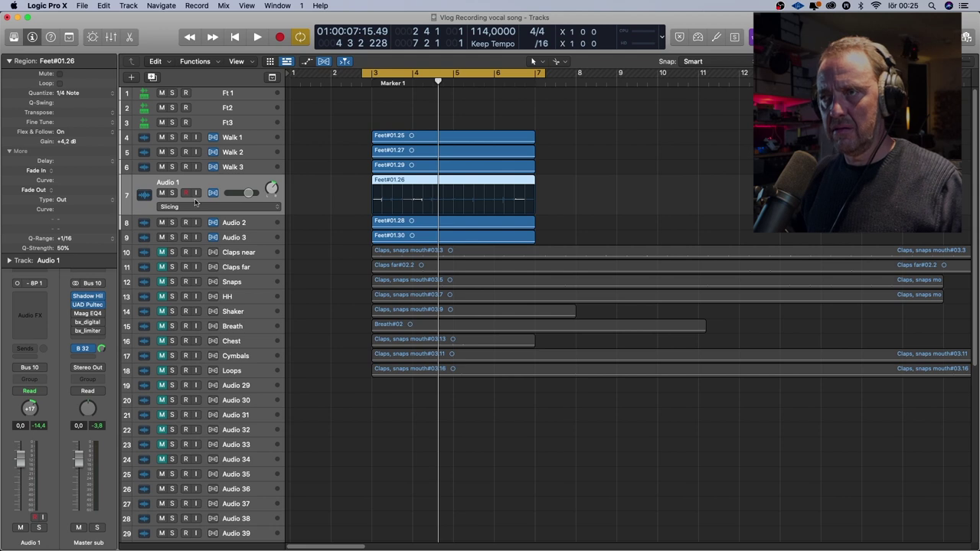
left_click(228, 169)
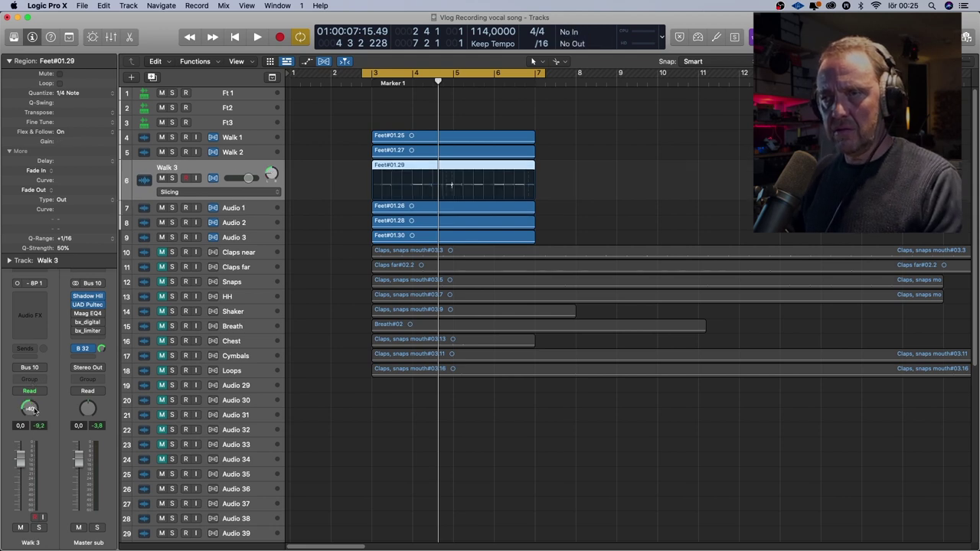
key("Up")
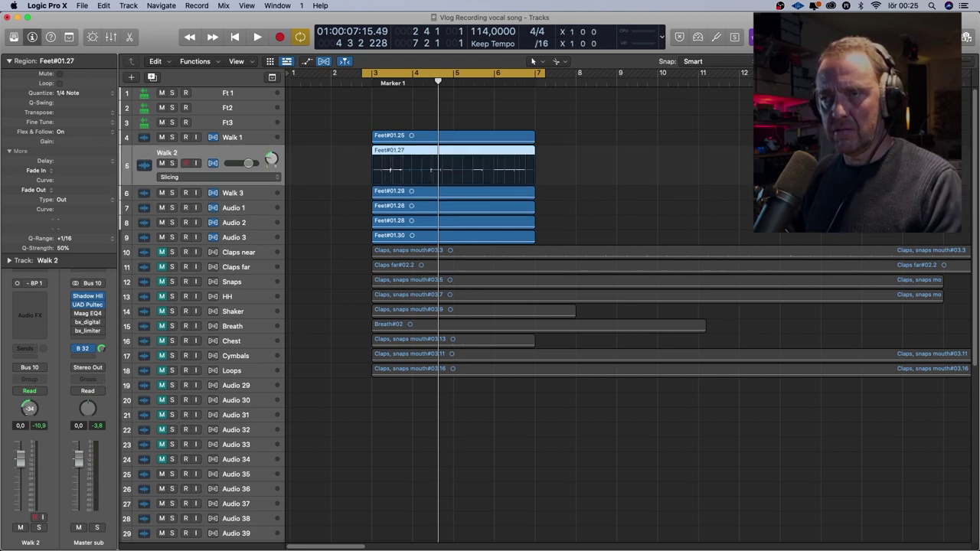
key("Up")
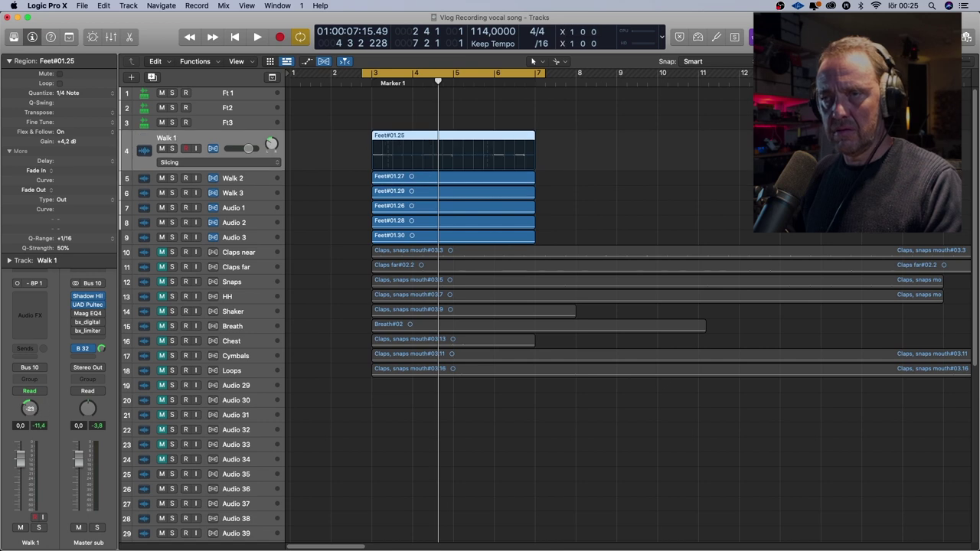
key("space")
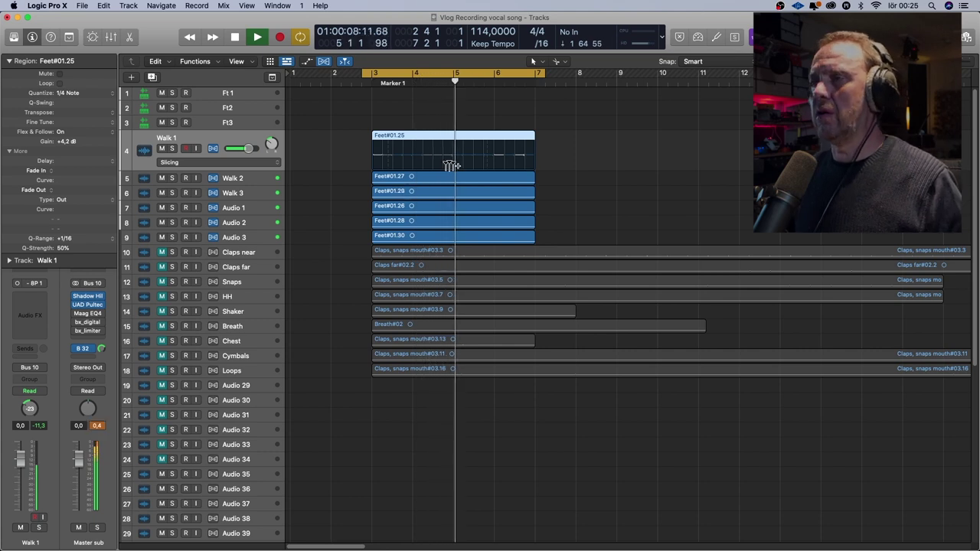
key("space")
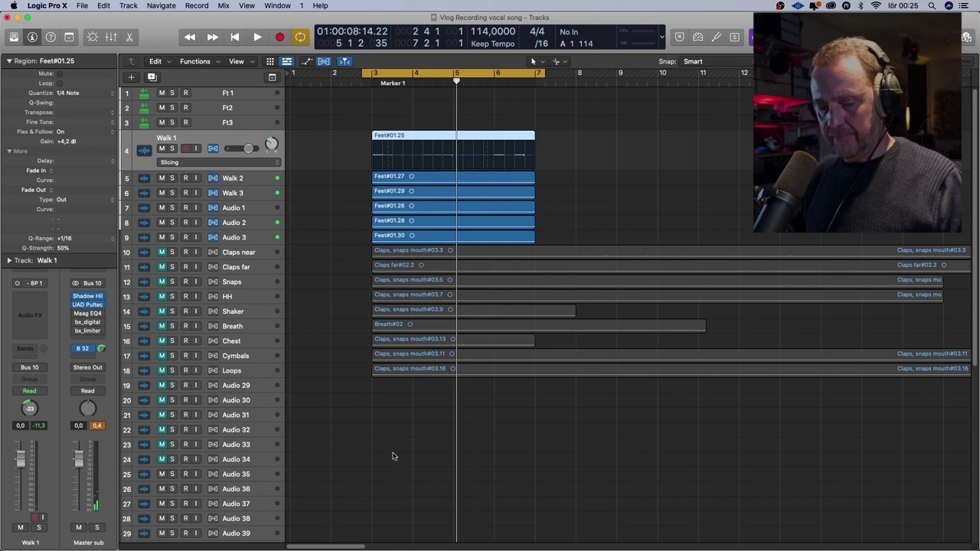
Bounce the Stereo Out mix as Walk.wav, then add an empty audio track, Audio 4
key("x")
left_click_drag(364, 547, 969, 523)
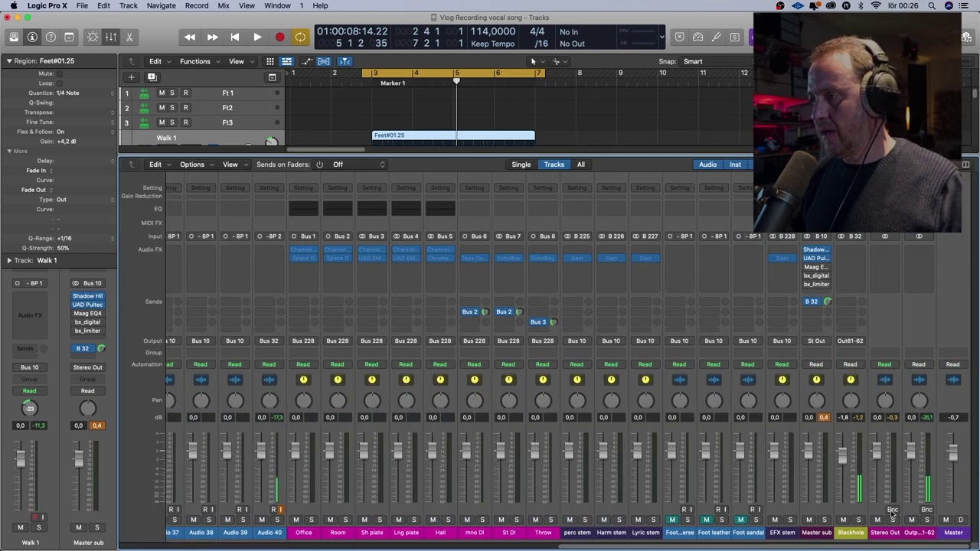
left_click(892, 509)
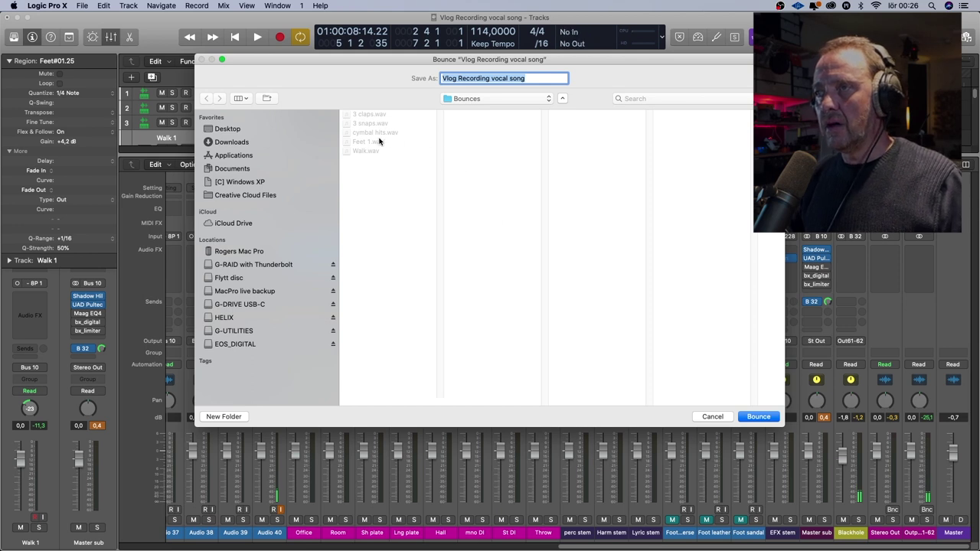
left_click(375, 142)
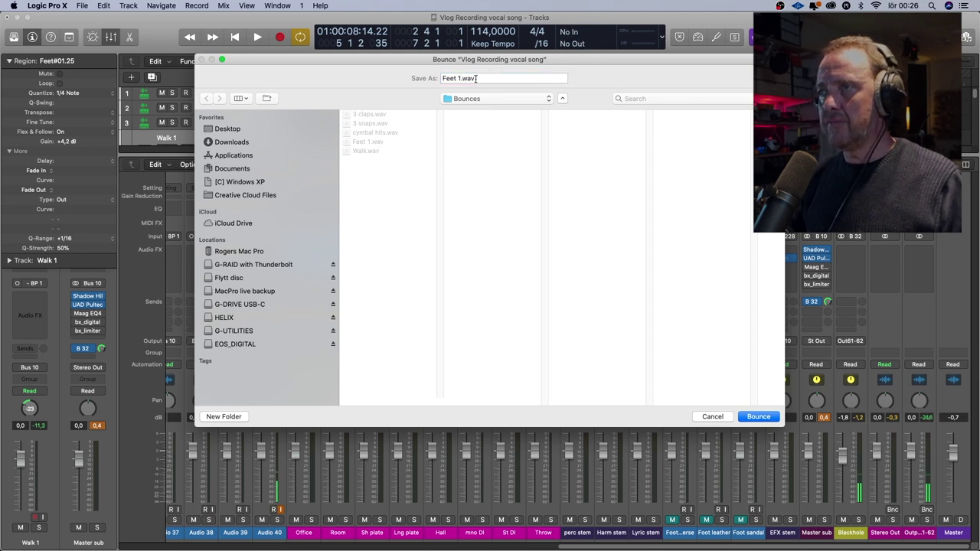
left_click(364, 150)
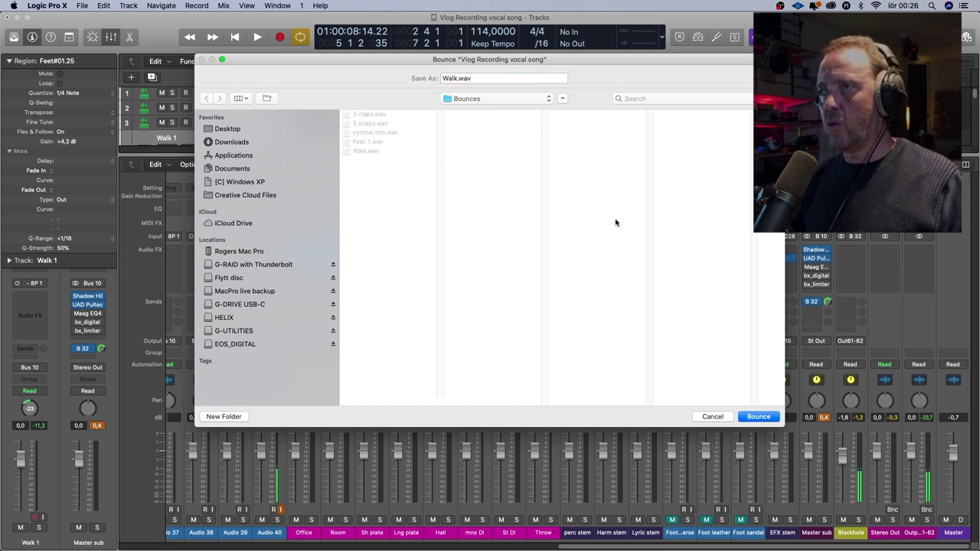
left_click(758, 416)
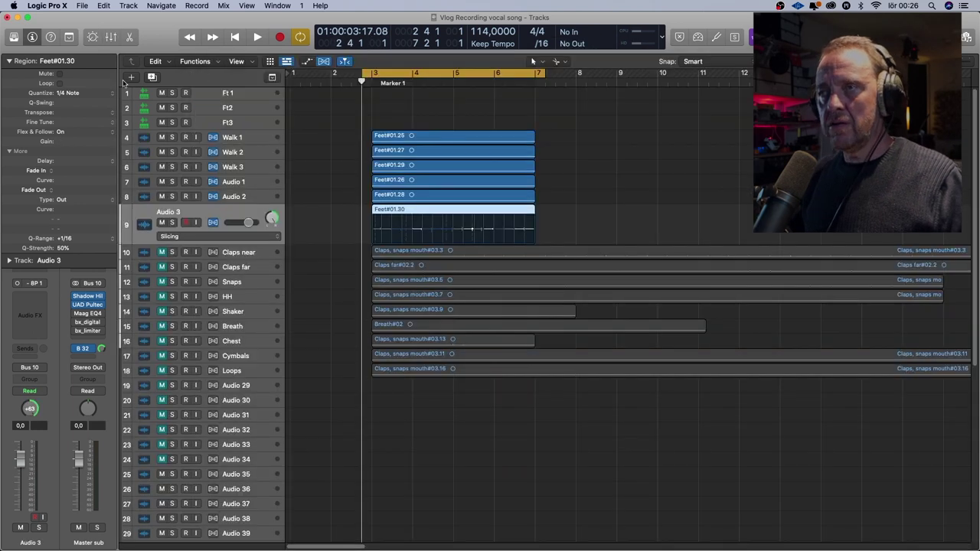
left_click(131, 76)
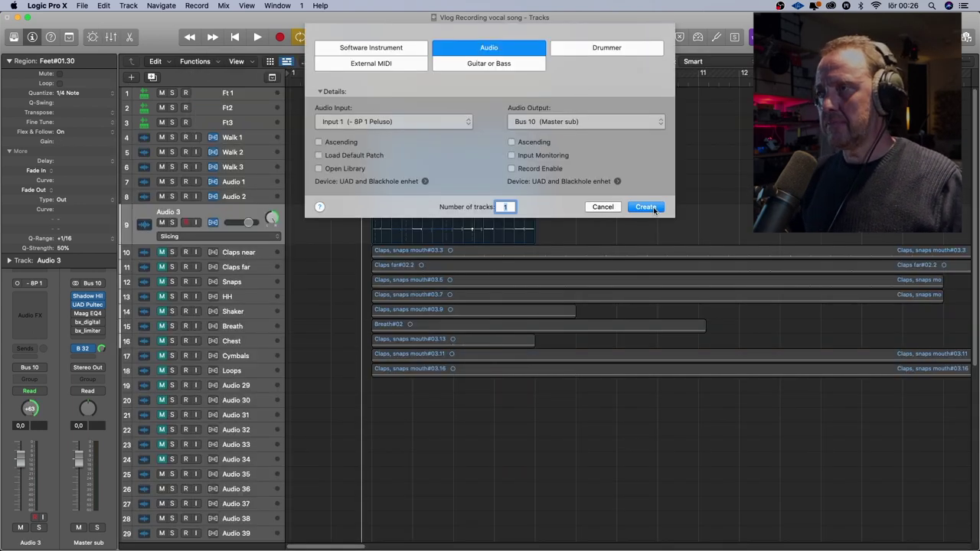
left_click(646, 207)
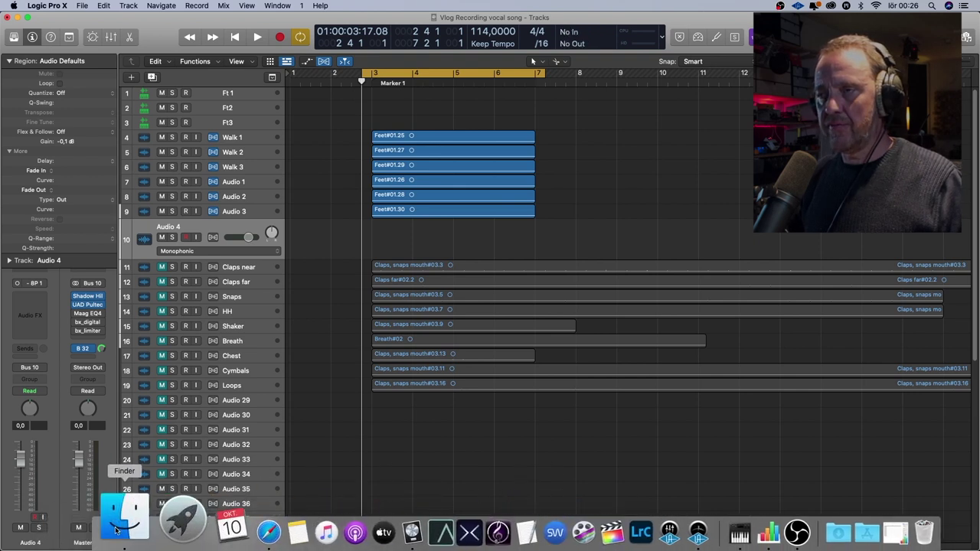
Place the Walk recording from the G-DRIVE on track 10 at bar 3, solo it and play it
left_click(55, 532)
left_click_drag(303, 75, 289, 90)
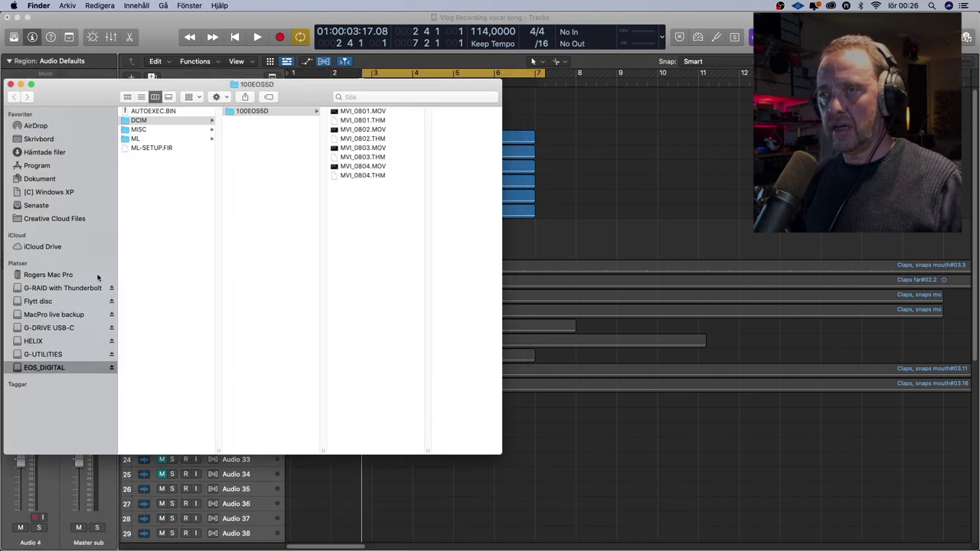
left_click(64, 330)
key("super+w")
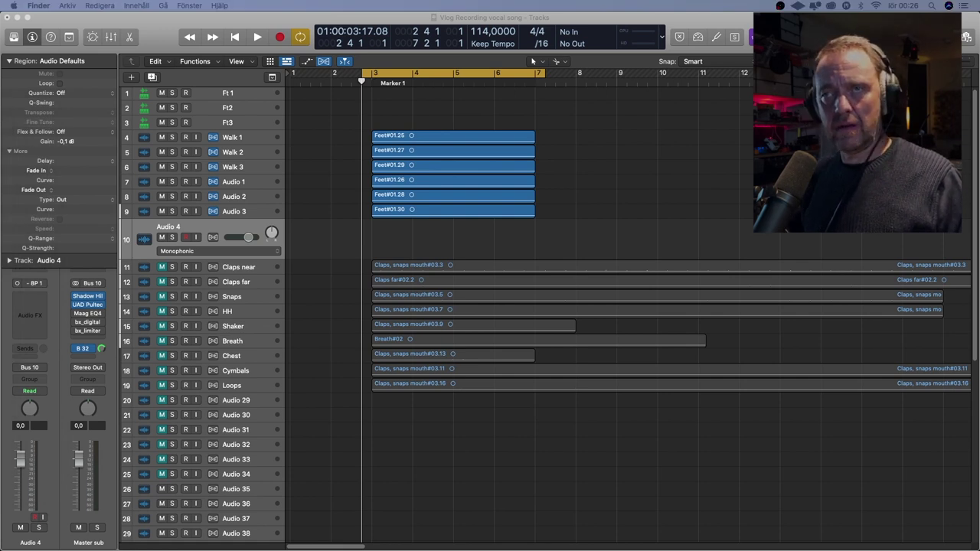
mouse_move(372, 245)
left_mouse_down()
mouse_move(406, 253)
mouse_move(375, 249)
left_mouse_up()
key("s")
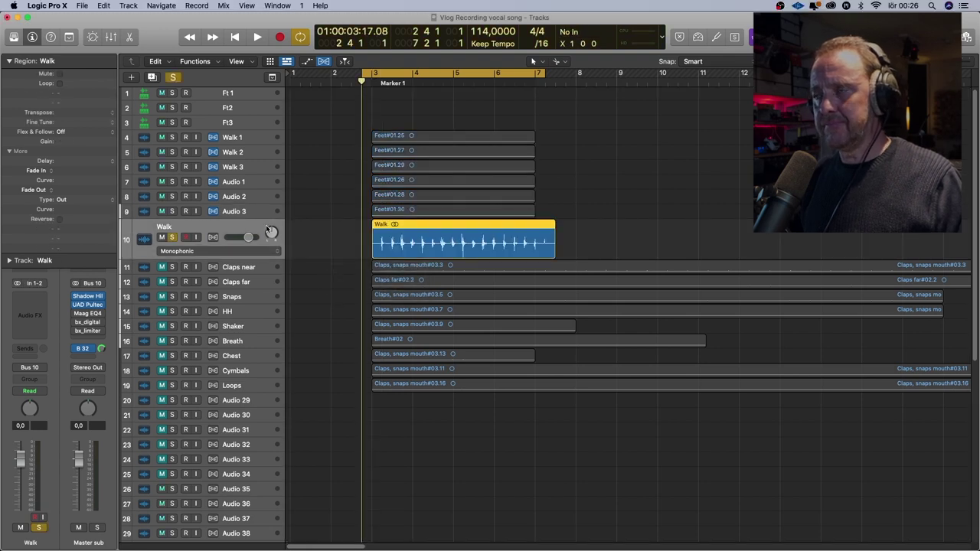
key("space")
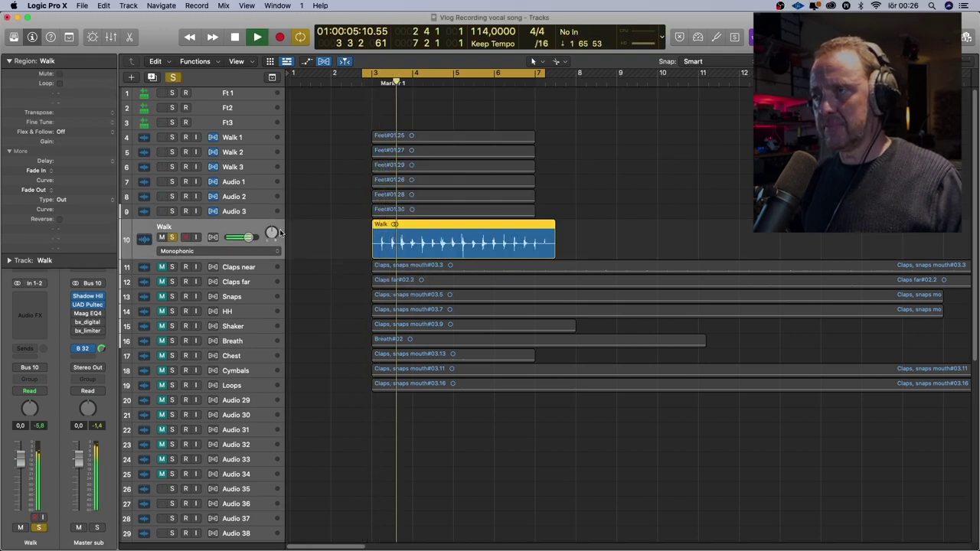
key("space")
Trim the Walk region to start at bar 3, play it, and delete the old footstep tracks
left_click_drag(373, 227, 366, 227)
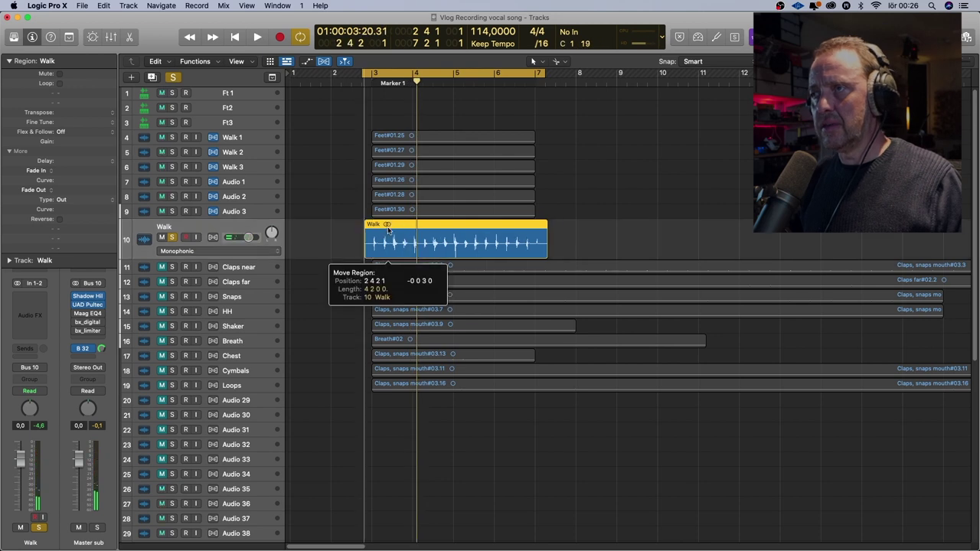
left_click(404, 100)
key("space")
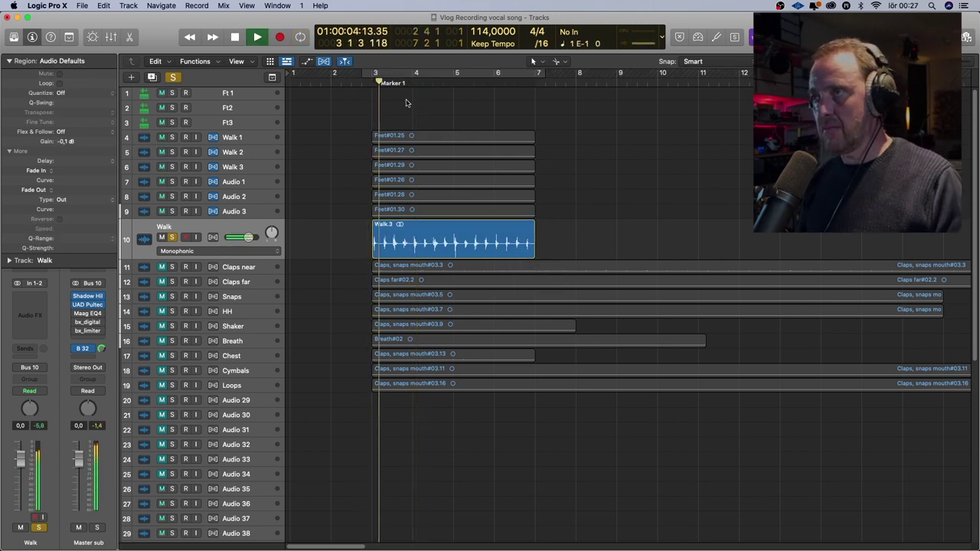
key("space")
key("super+BackSpace")
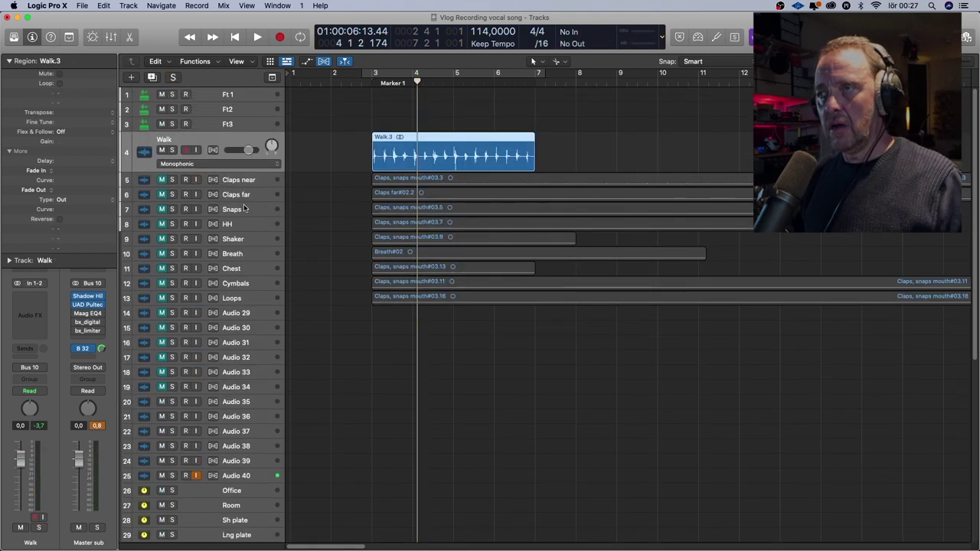
Move the Snaps track up beneath Walk and play from bar 3
left_click_drag(244, 208, 229, 165)
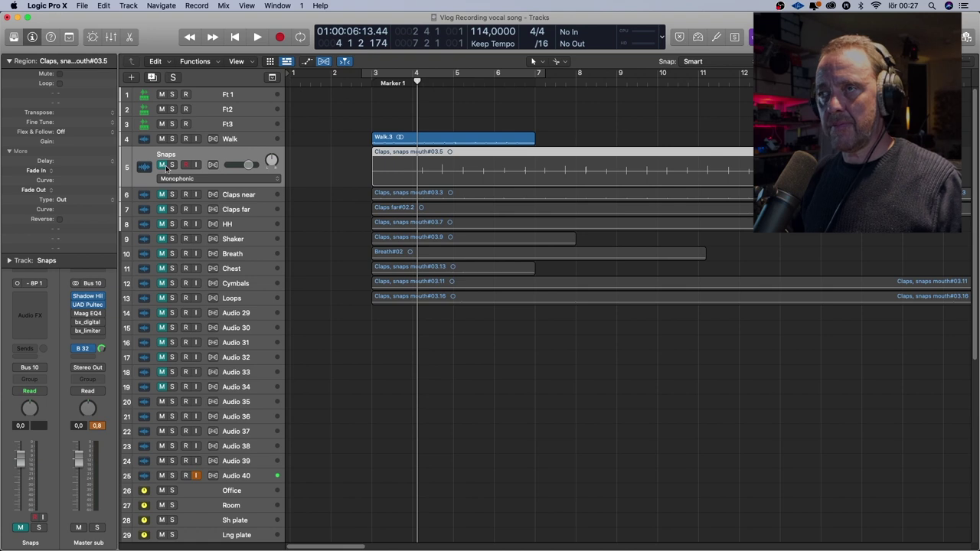
left_click(195, 168)
key("space")
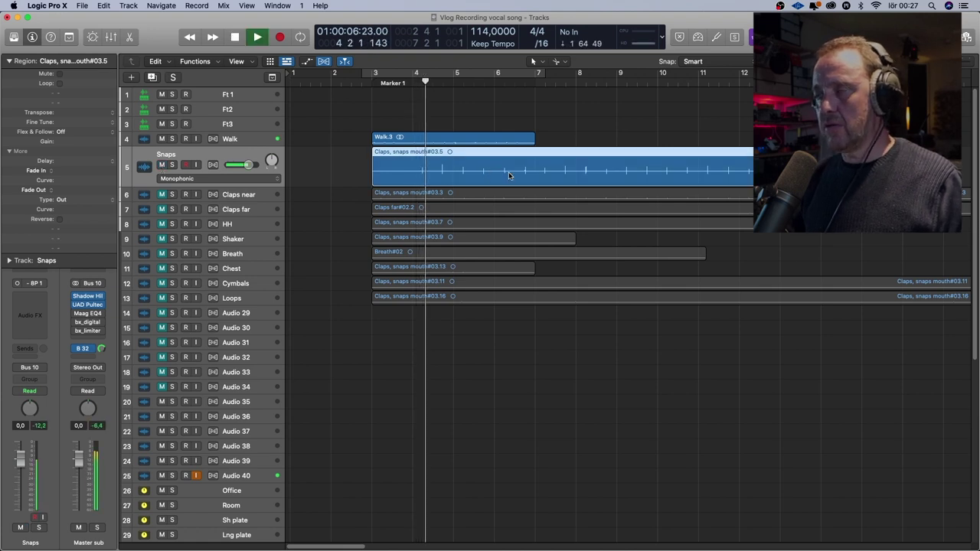
key("space")
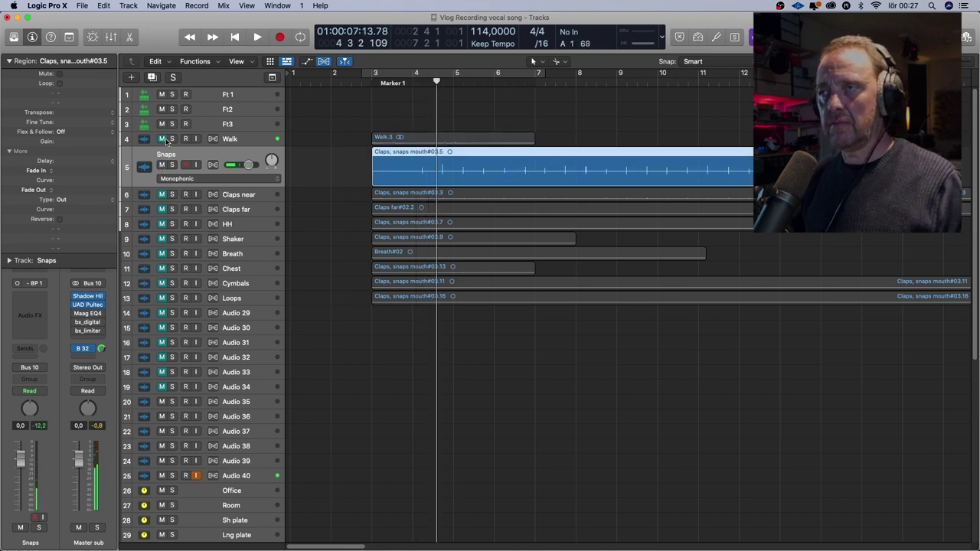
left_click(375, 77)
key("space")
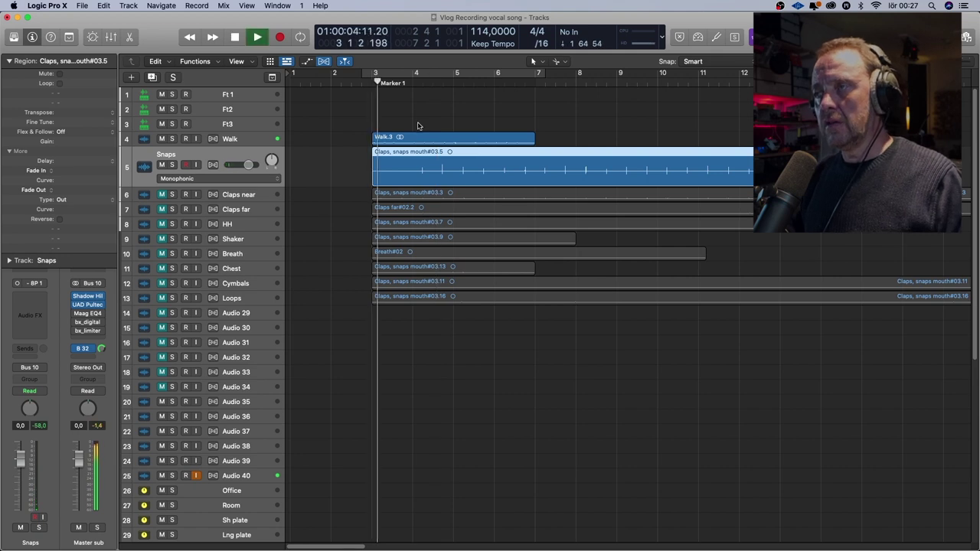
key("space")
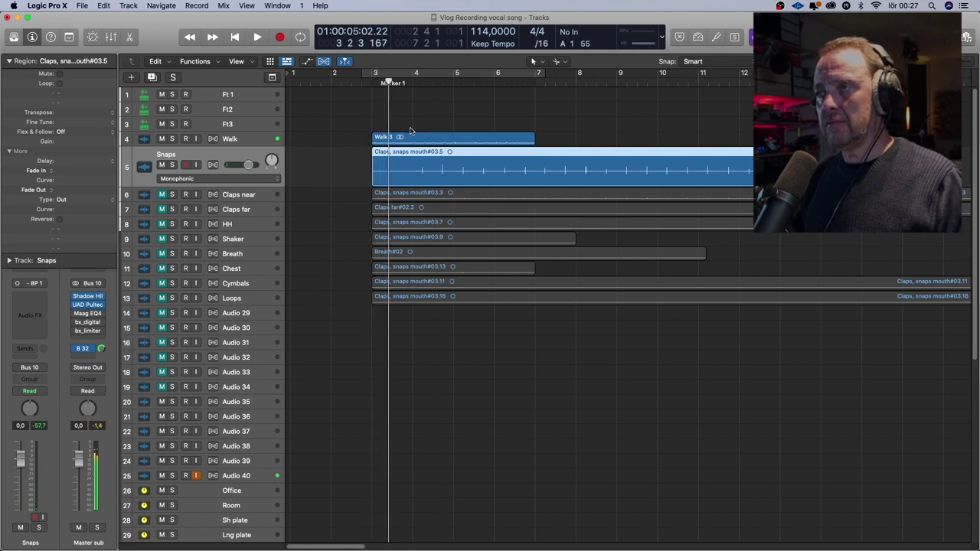
Mute the Walk track, turn cycling off and play from bar 4
left_click(163, 139)
double_click(410, 81)
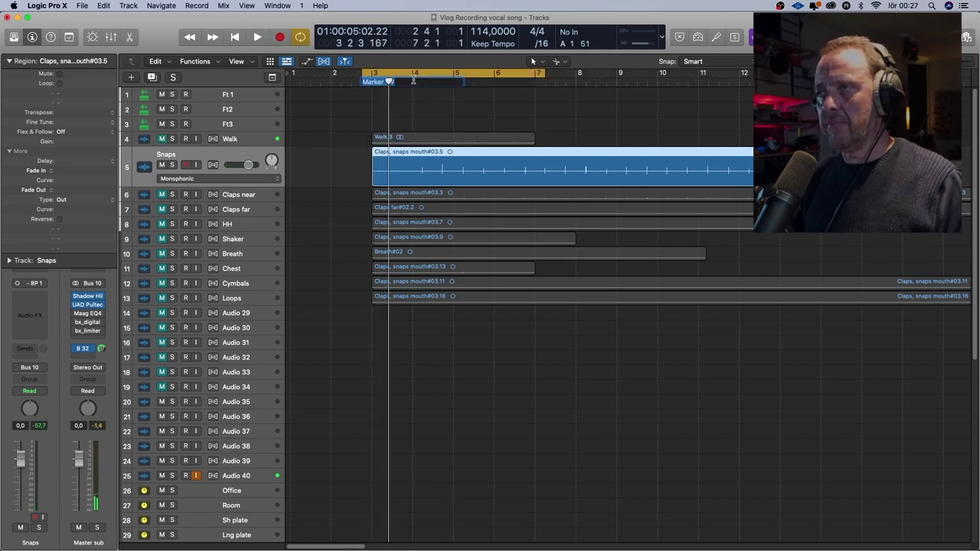
left_click(416, 73)
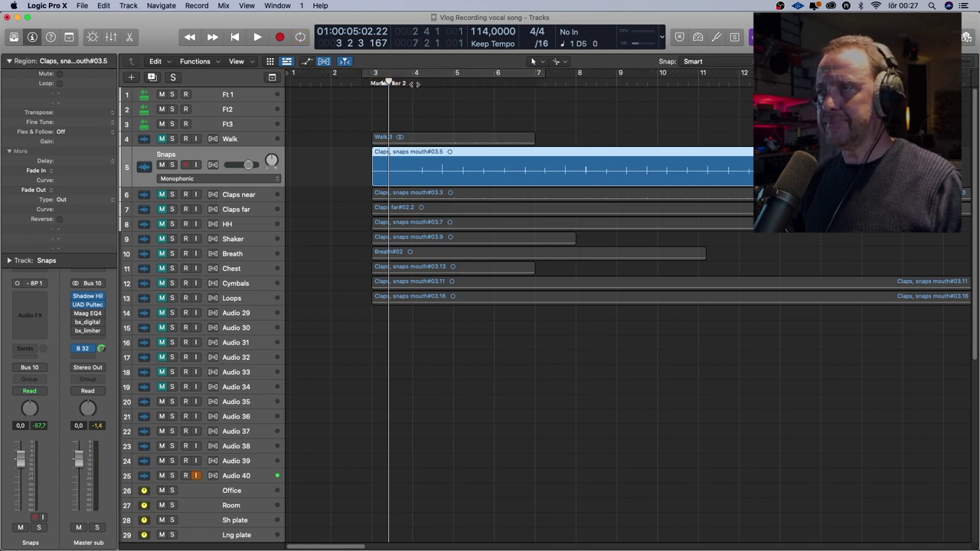
left_click(414, 78)
key("space")
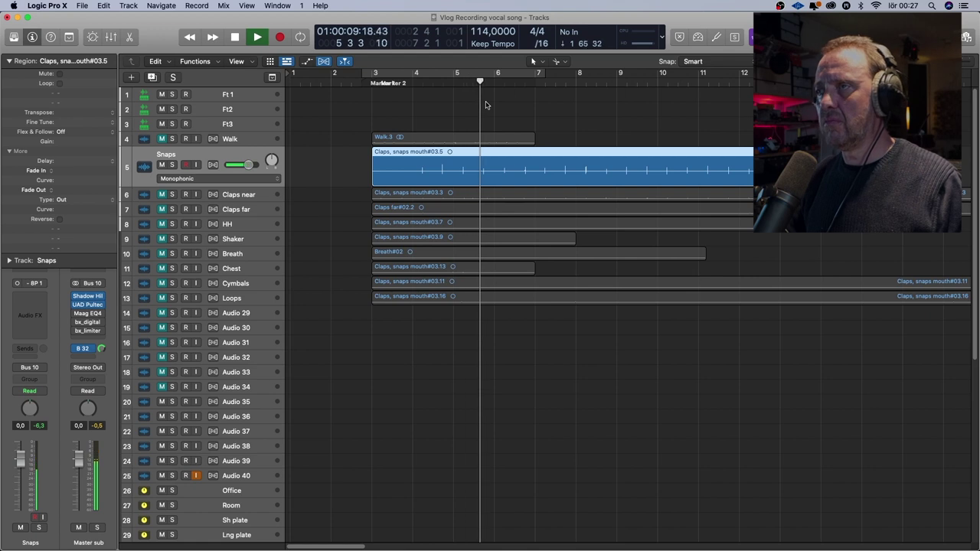
key("space")
Split a short clap out of the Snaps region near bar 4 and select it
left_click(435, 170)
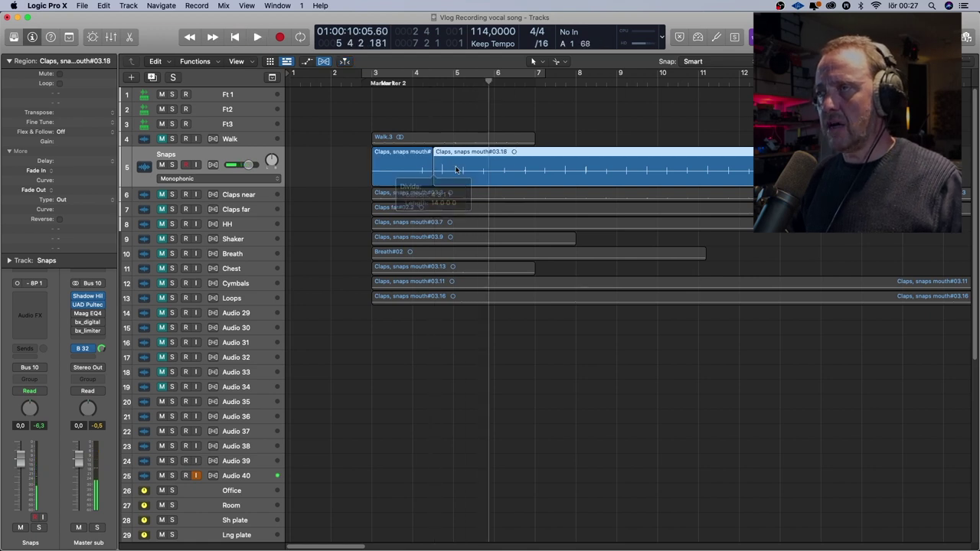
left_click(454, 170)
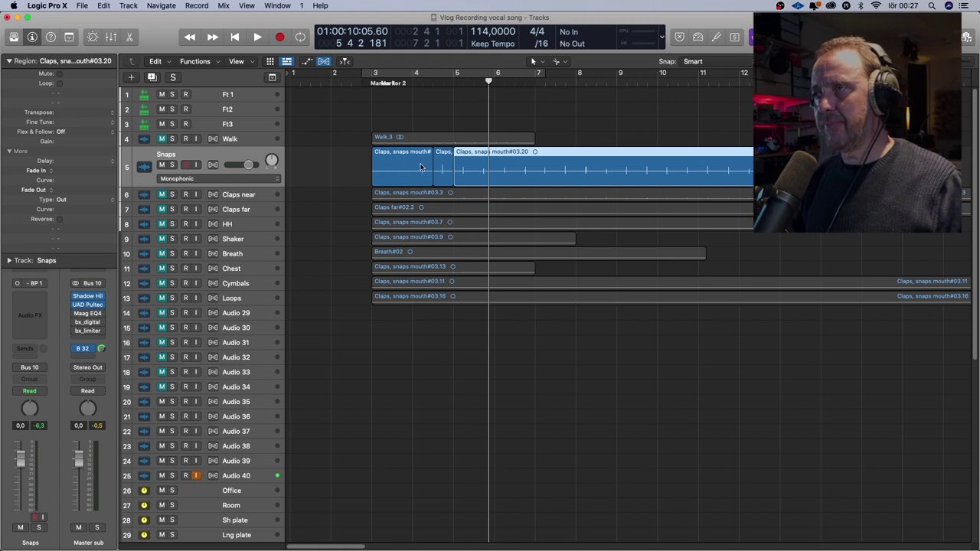
left_click(440, 161)
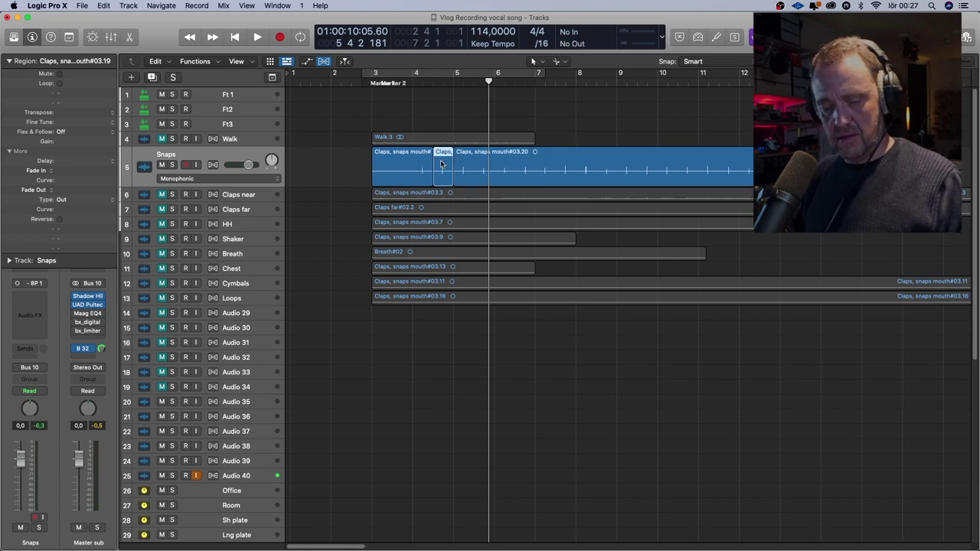
Strip the silence from the isolated clap piece with Remove Silence
key("ctrl+x")
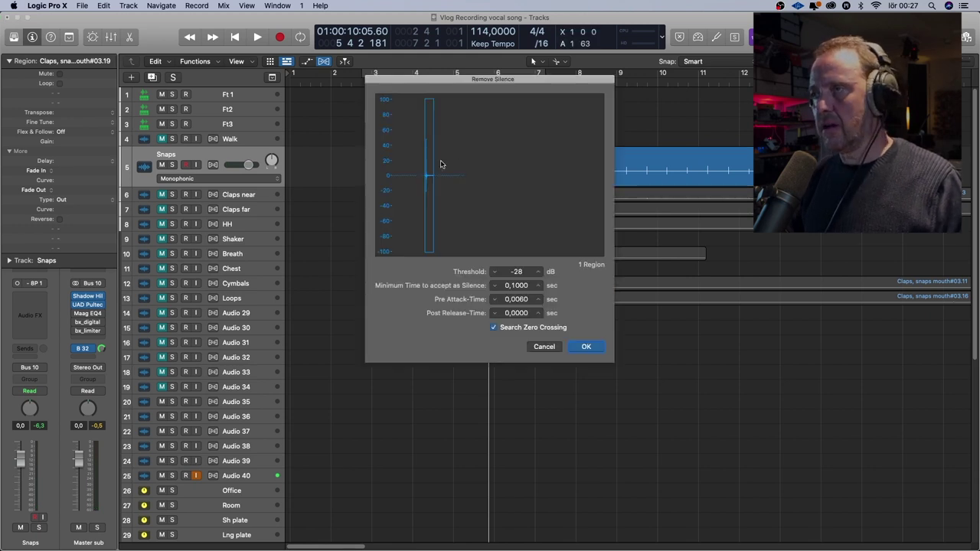
left_click(586, 346)
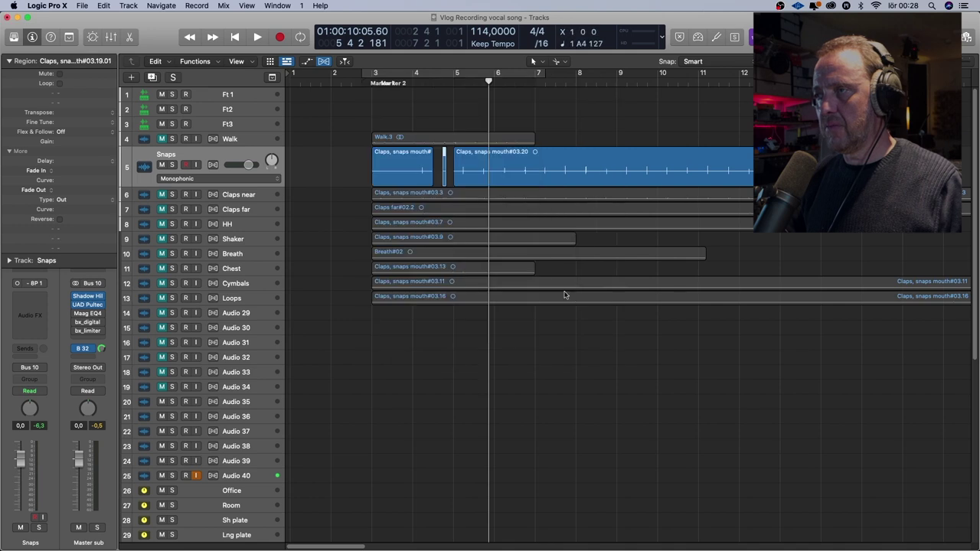
left_click(202, 154)
Add software instrument track Inst 4 with a Sampler holding the clap sample
left_click(131, 77)
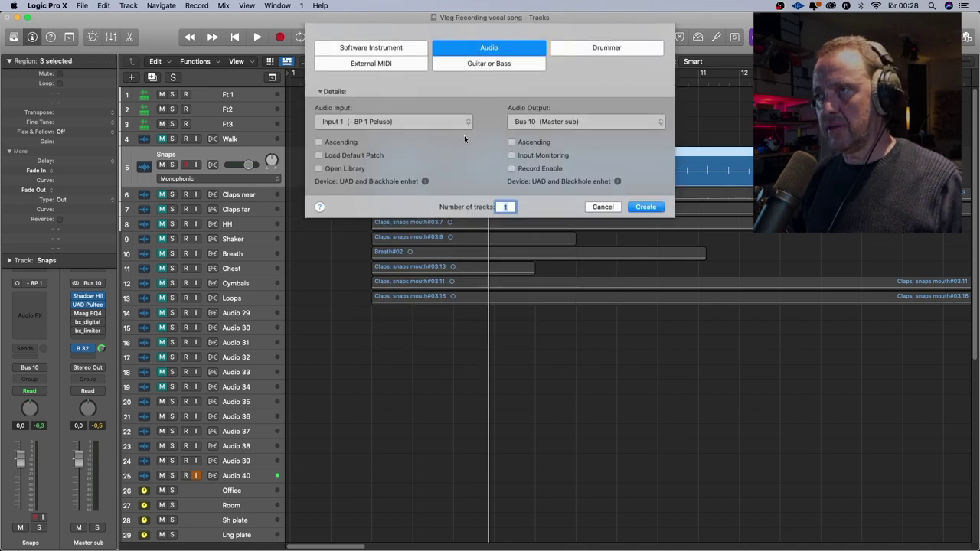
left_click(385, 49)
left_click(645, 179)
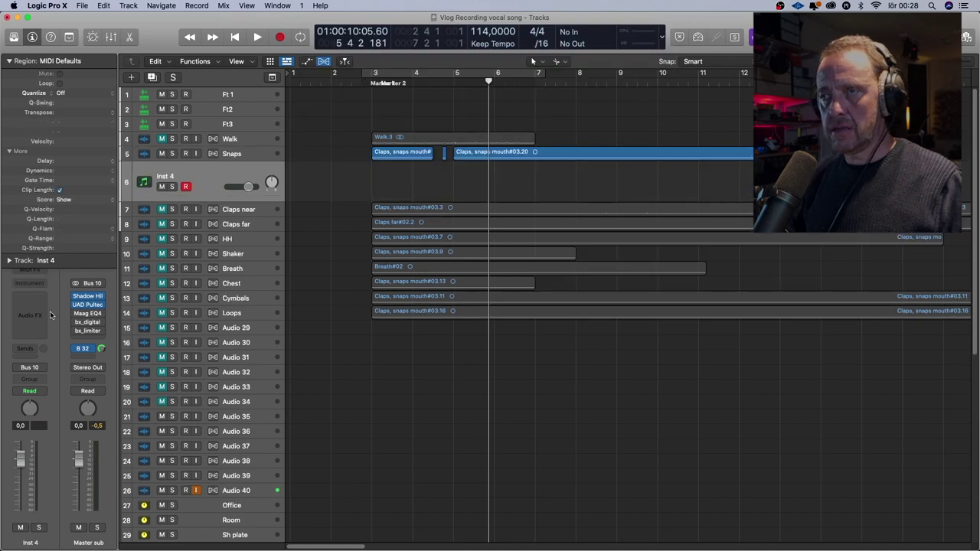
left_click(29, 287)
left_click(157, 310)
left_click_drag(446, 156, 807, 318)
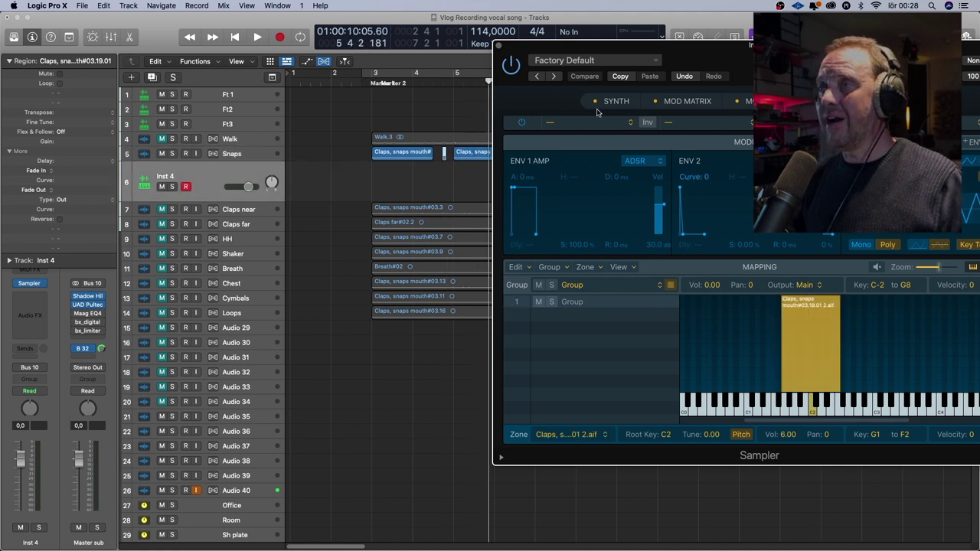
left_click(499, 47)
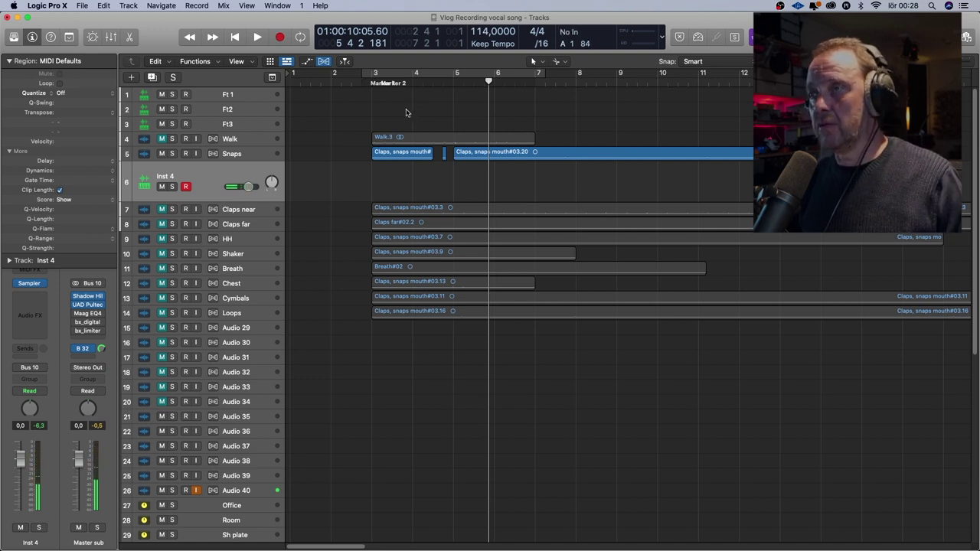
left_click(273, 150)
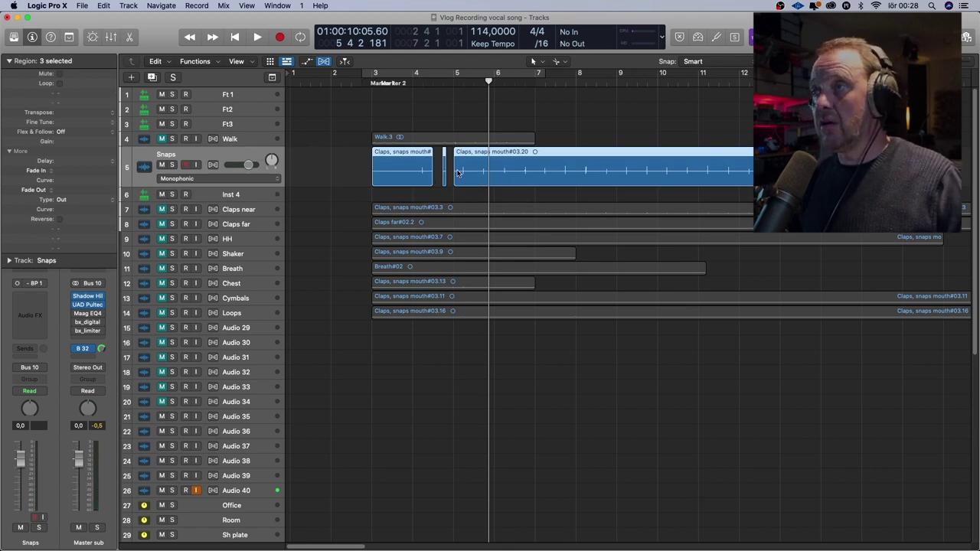
Split the Snaps region at bar 7, bar 9 and once more further right
left_click_drag(490, 82, 535, 82)
left_click(536, 162)
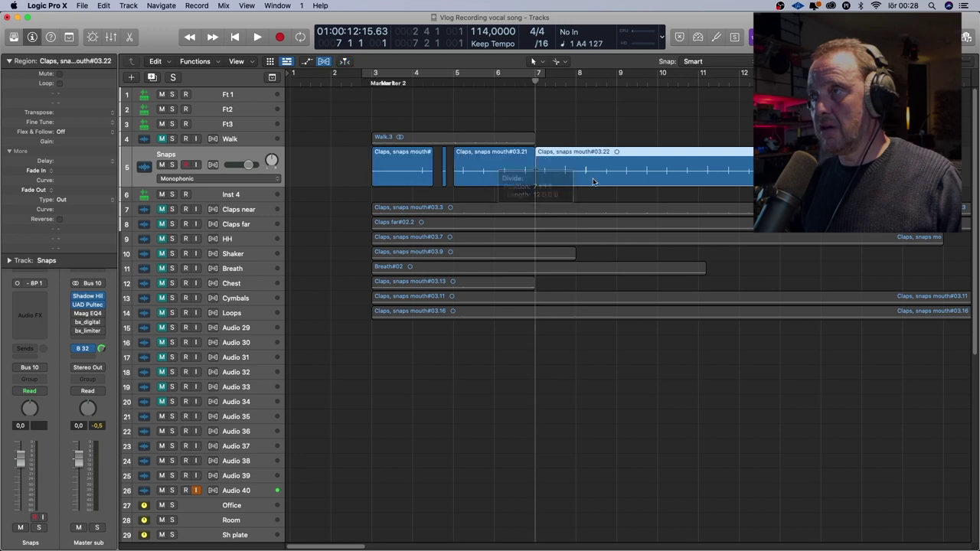
left_click(618, 170)
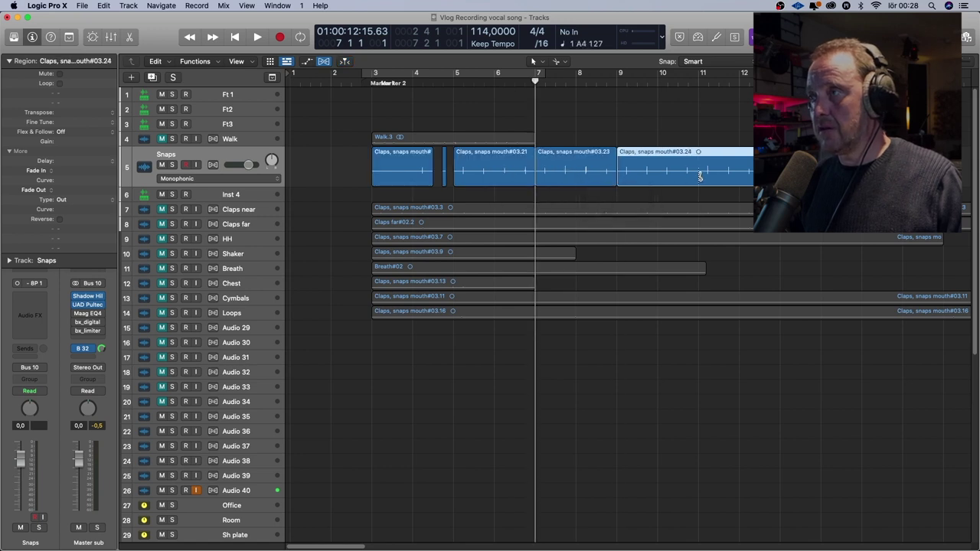
left_click(700, 176)
left_click(213, 160)
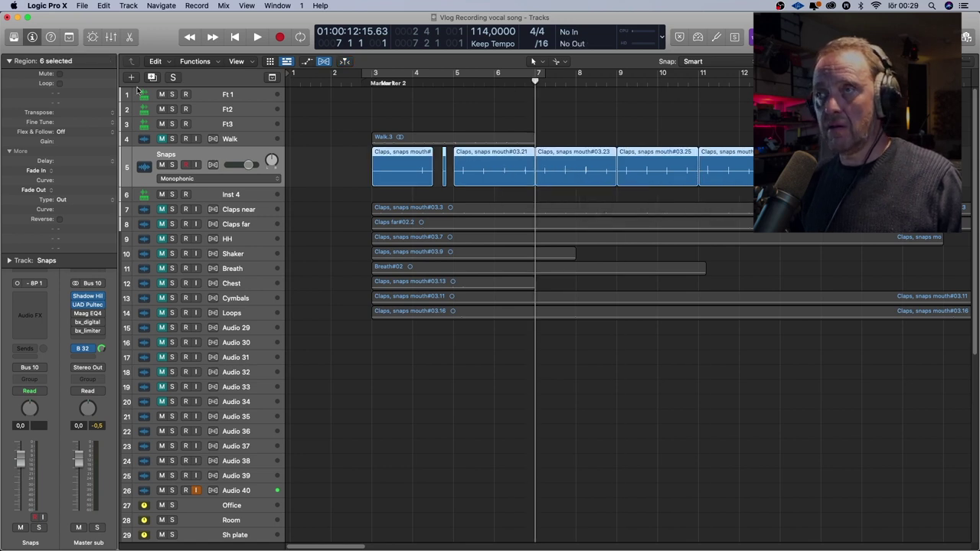
Add three new audio tracks, Audio 5, Audio 6 and Audio 7
left_click(132, 79)
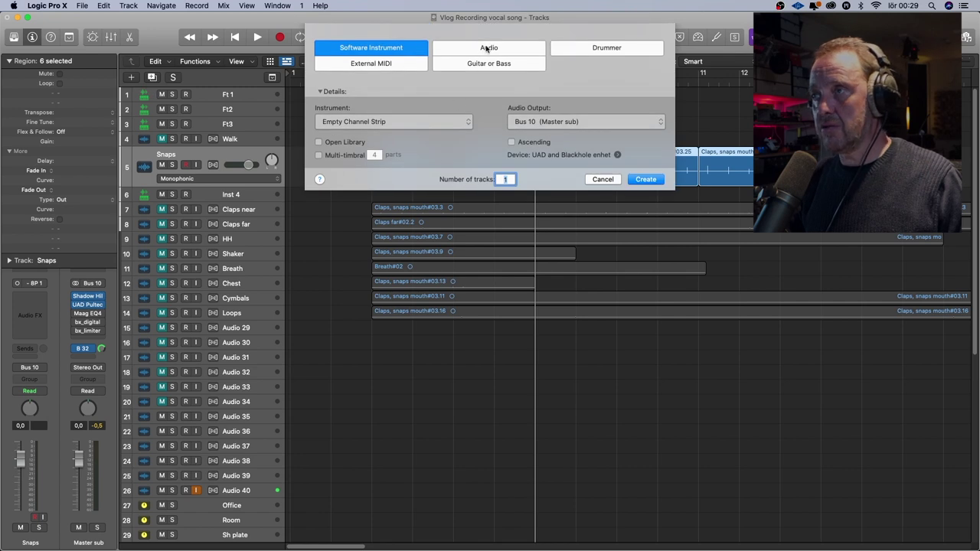
key("Return")
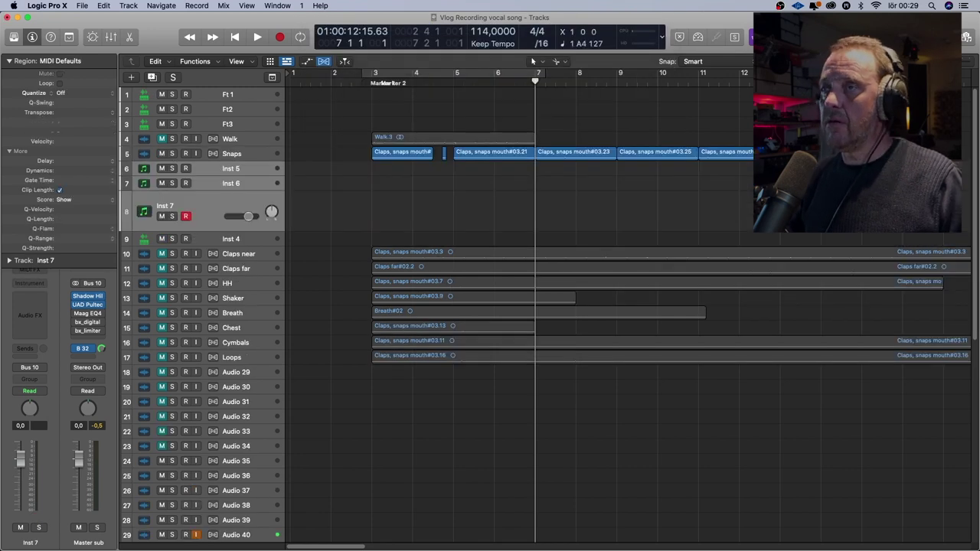
key("super+z")
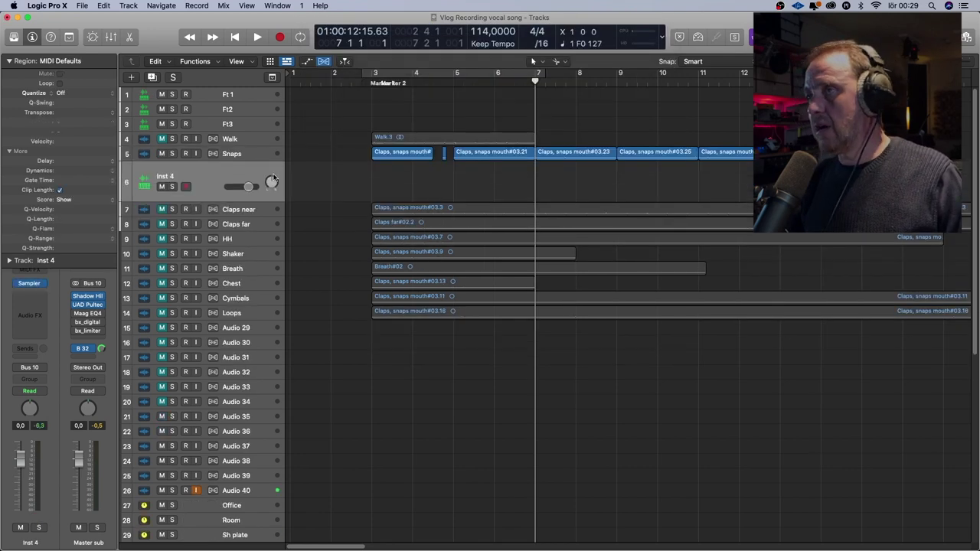
left_click(132, 77)
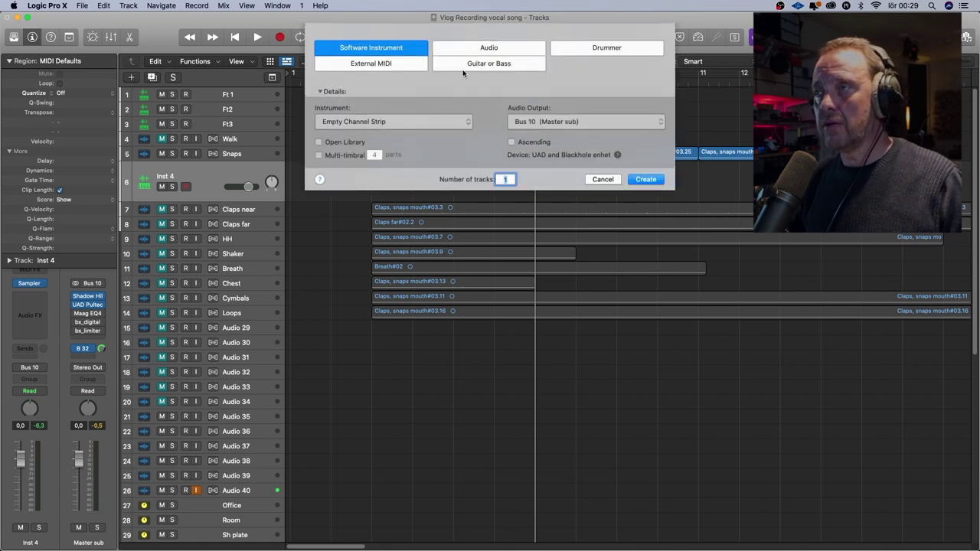
left_click(486, 49)
left_click(645, 208)
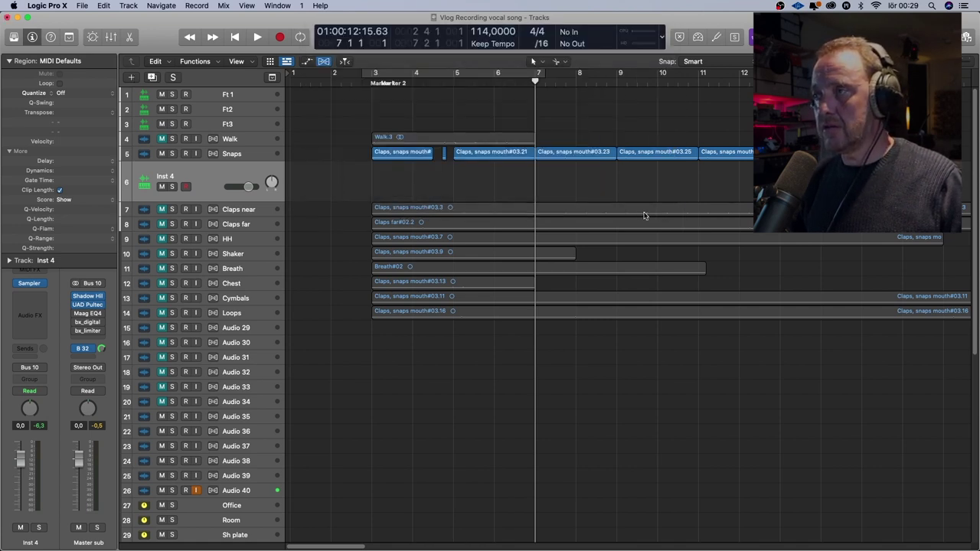
left_click(578, 155)
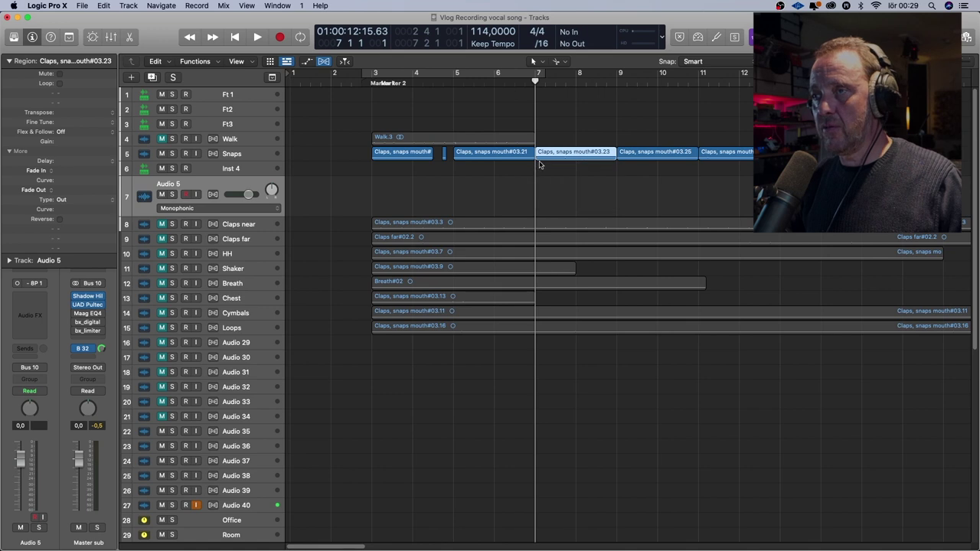
left_click(256, 189)
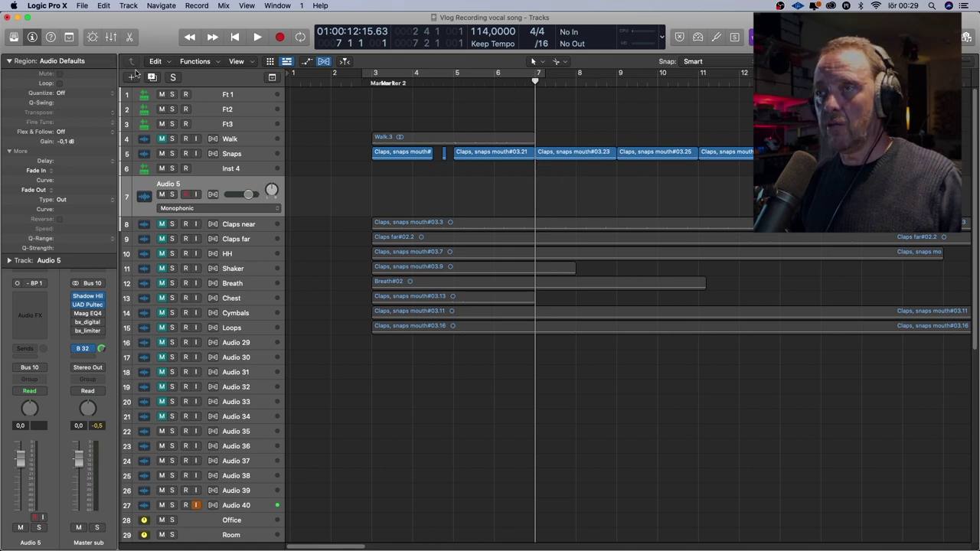
key("alt+super+n")
key("Return")
Move clap regions 03.23, 03.25 and 03.21 onto Audio 5–7, stacked at bar 5
left_click_drag(579, 153, 574, 185)
left_click_drag(663, 152, 663, 198)
left_click(728, 153)
left_click_drag(729, 153, 760, 154)
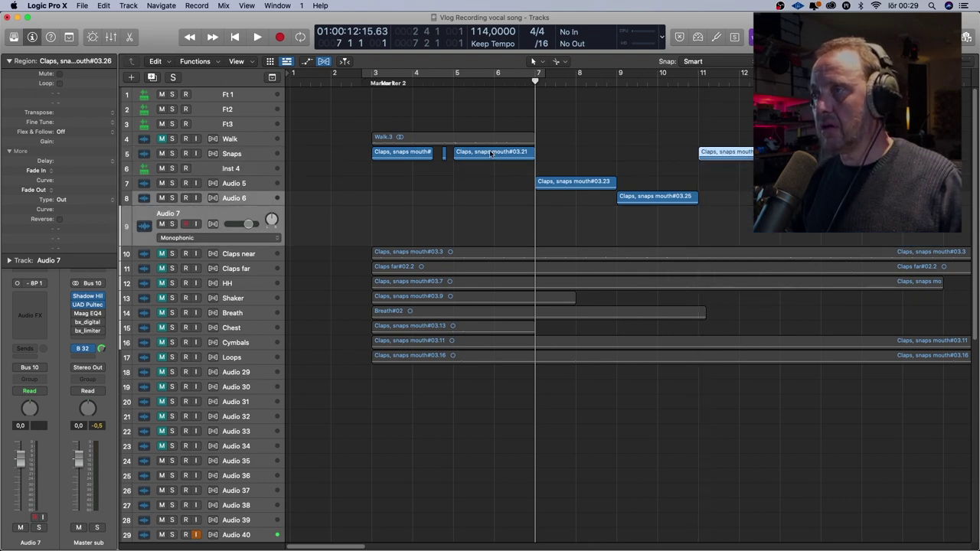
left_click_drag(492, 153, 481, 188)
left_click_drag(636, 201, 475, 208)
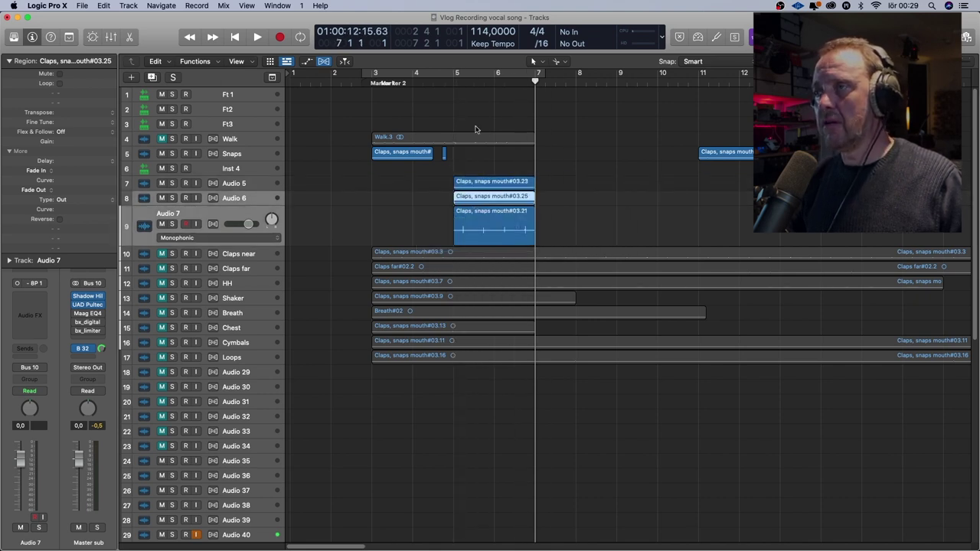
Play the stacked snaps from bar 5, pan Audio 6 to the right, and replay them
left_click(454, 80)
key("space")
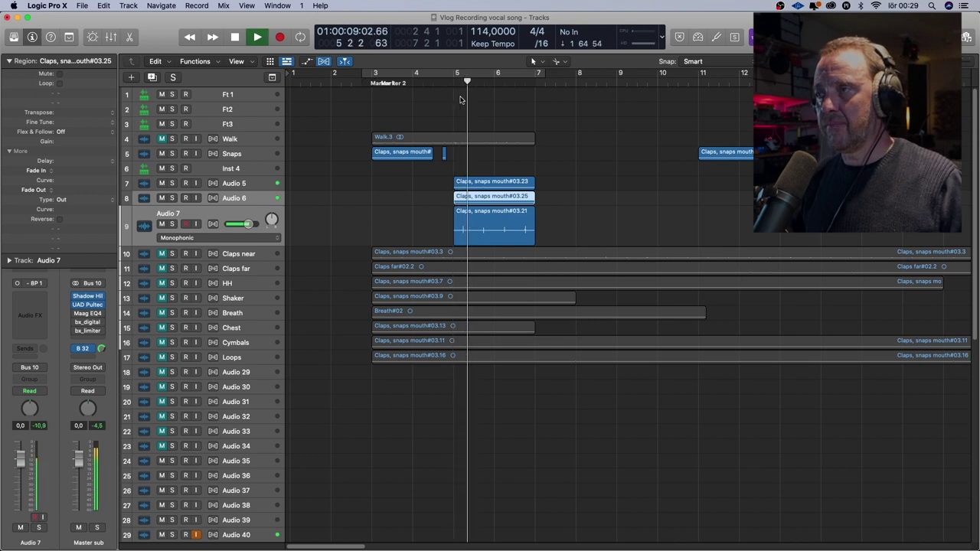
key("space")
left_click(245, 184)
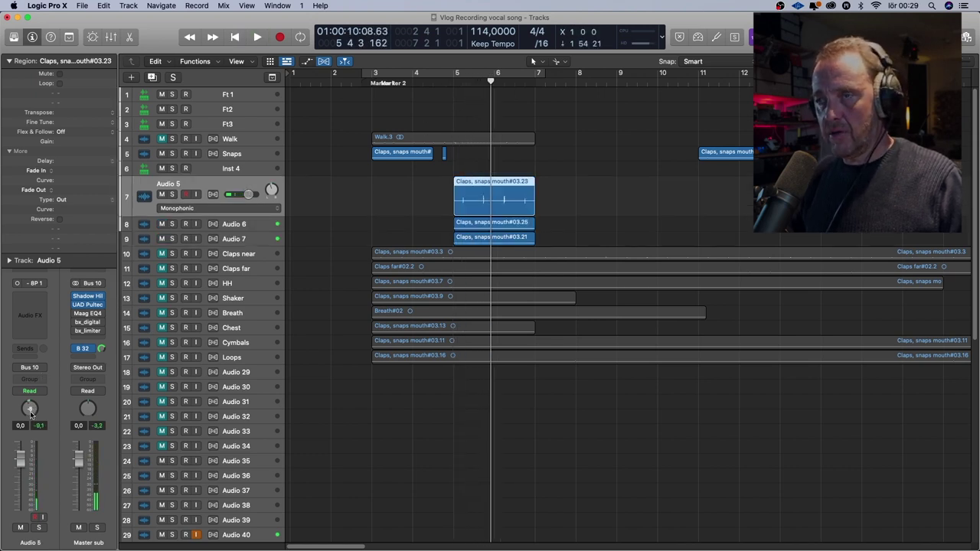
key("Down")
left_click_drag(33, 408, 33, 382)
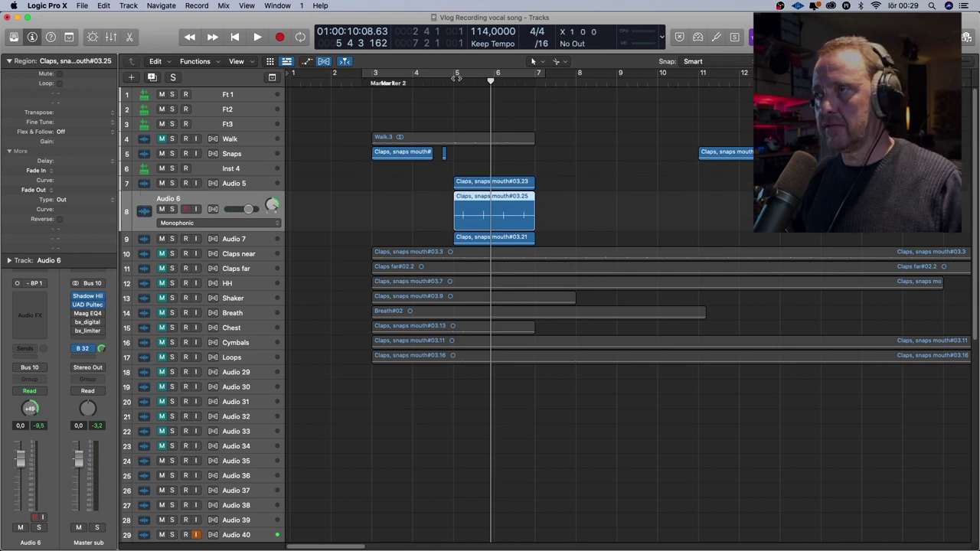
key("comma")
key("space")
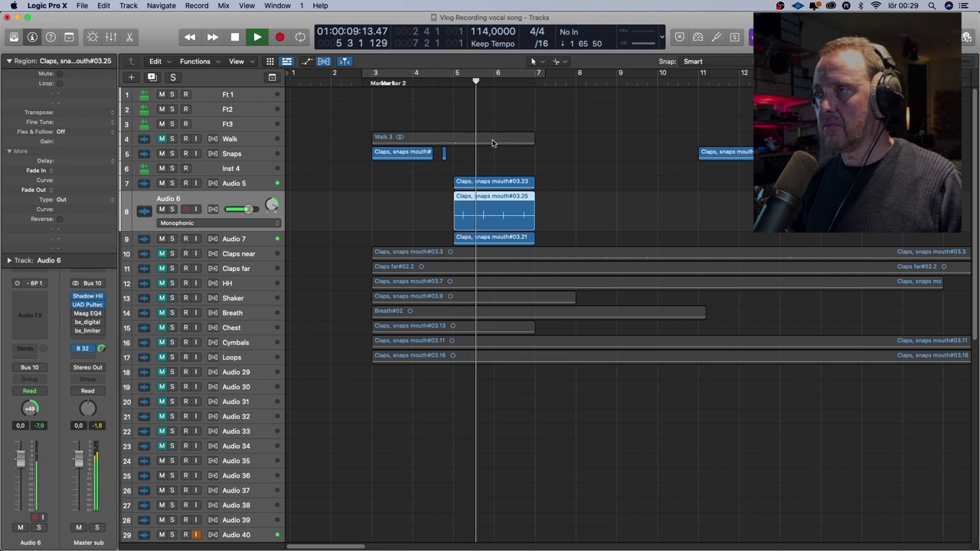
key("space")
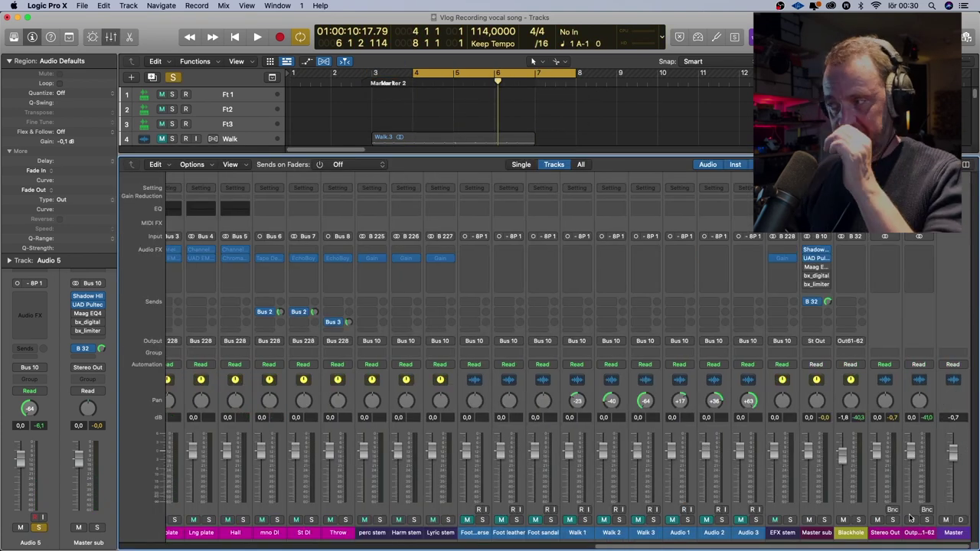
Bounce the cycled snaps to 3 snaps, then turn off cycle and clear the solos
key("super+b")
left_click(758, 417)
key("x")
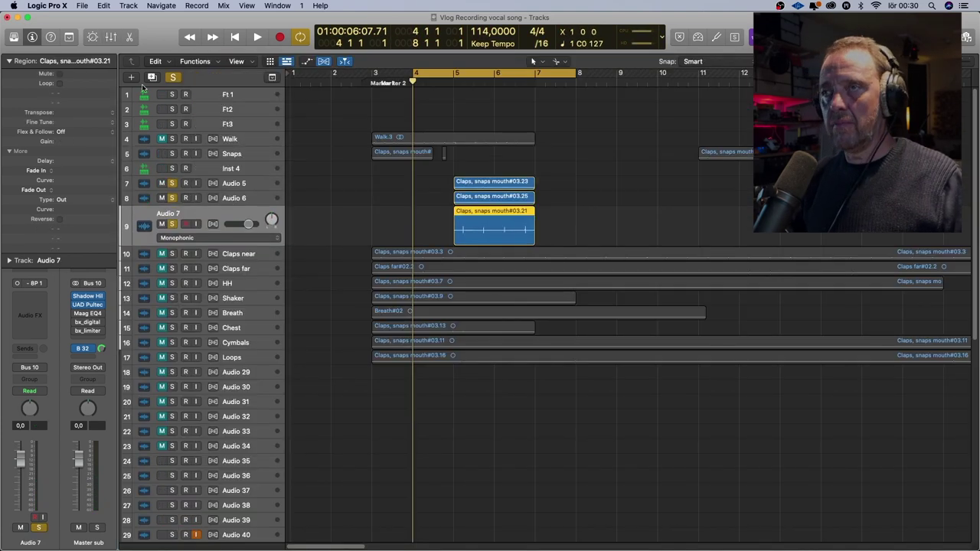
key("c")
left_click(423, 184)
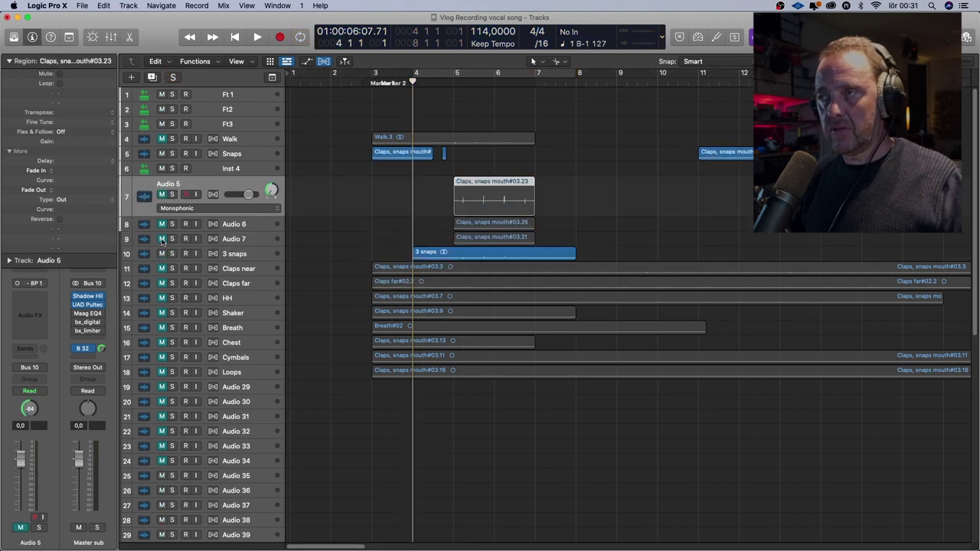
left_click(415, 253)
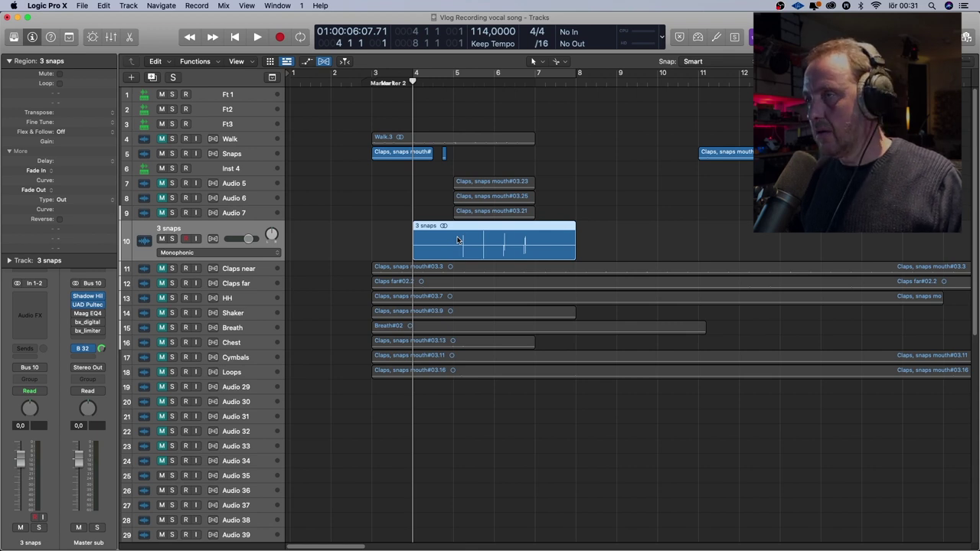
Split the 3 snaps region into hits, convert them to a Sampler track, and mute the audio
key("ctrl+x")
left_click(842, 346)
key("ctrl+e")
key("Return")
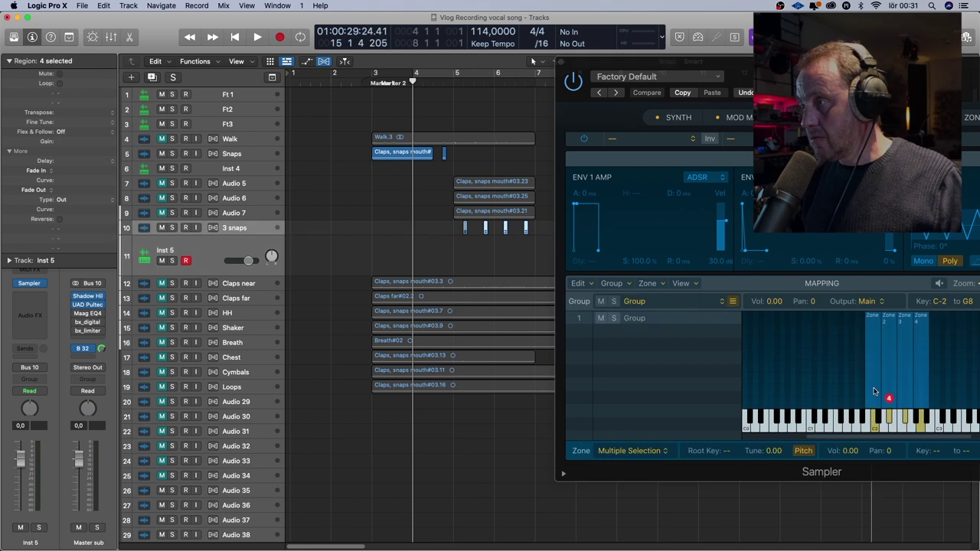
left_click(560, 62)
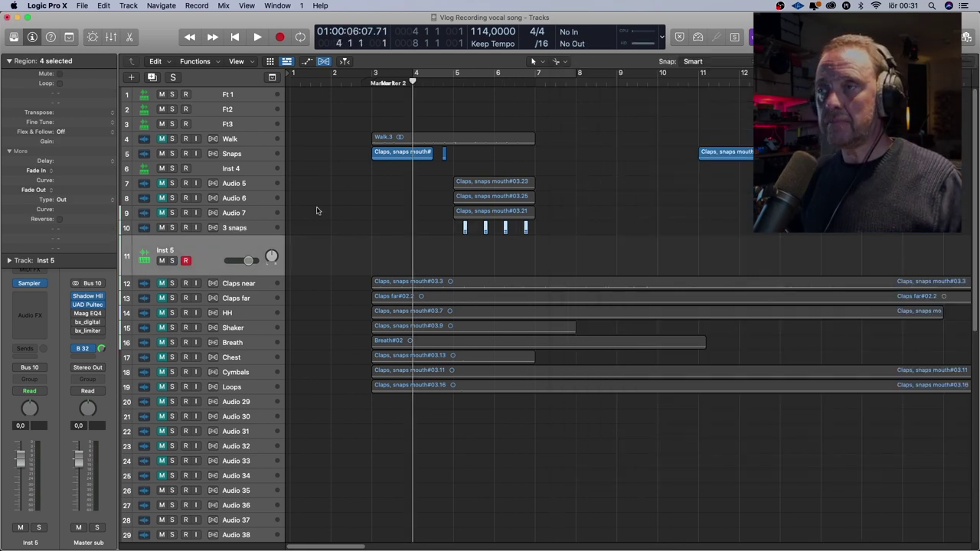
left_click(225, 254)
left_click(162, 227)
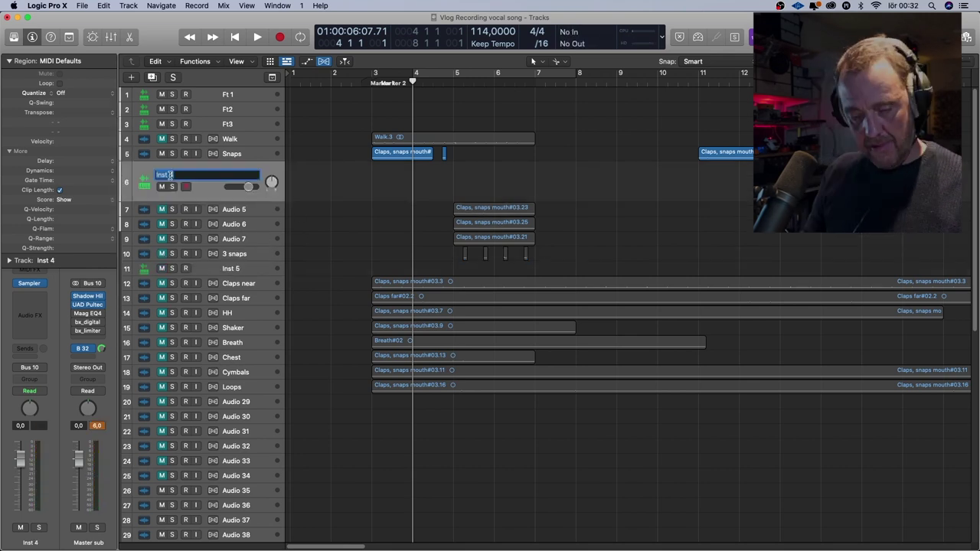
Move the Audio 5–7 and 3 snaps source tracks to the bottom of the track list
left_click_drag(233, 183, 247, 253)
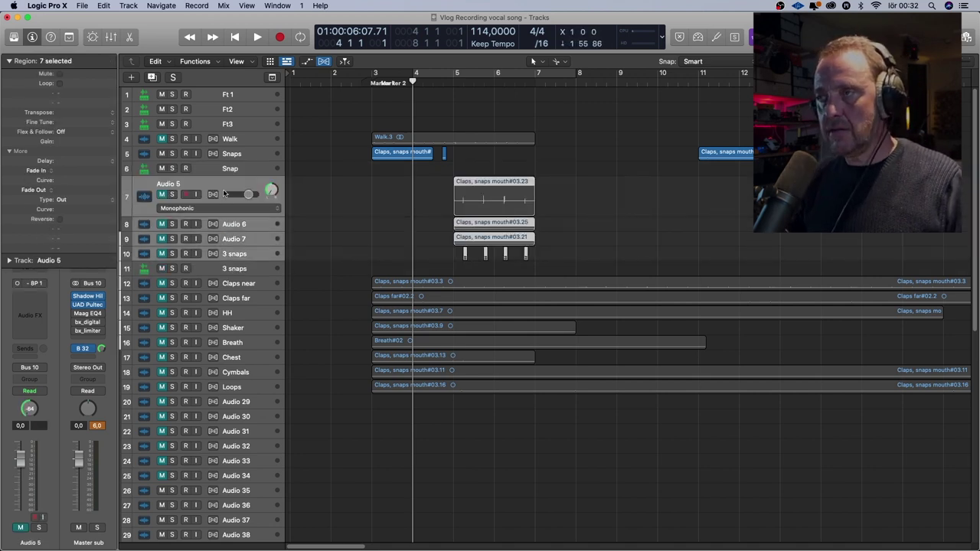
scroll(226, 193, "down", 8)
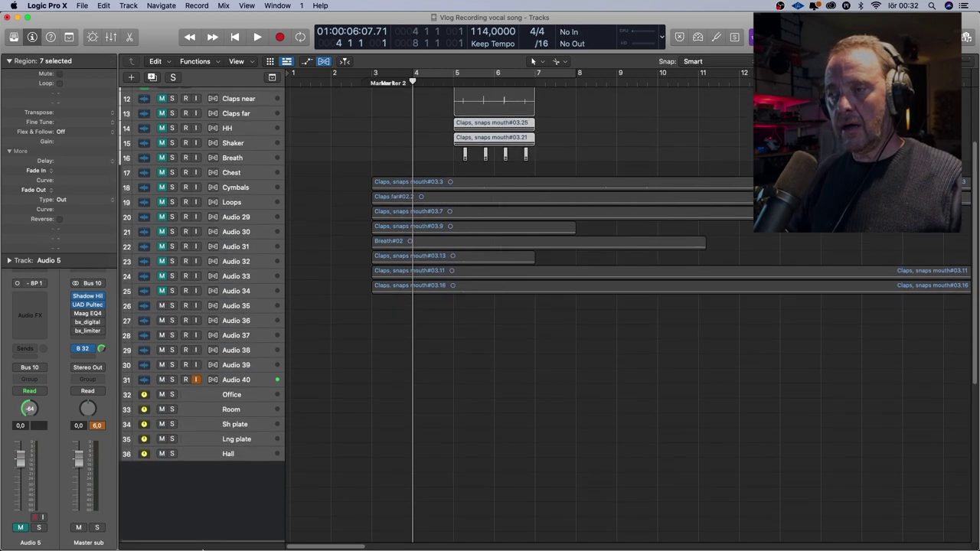
left_click_drag(203, 548, 201, 470)
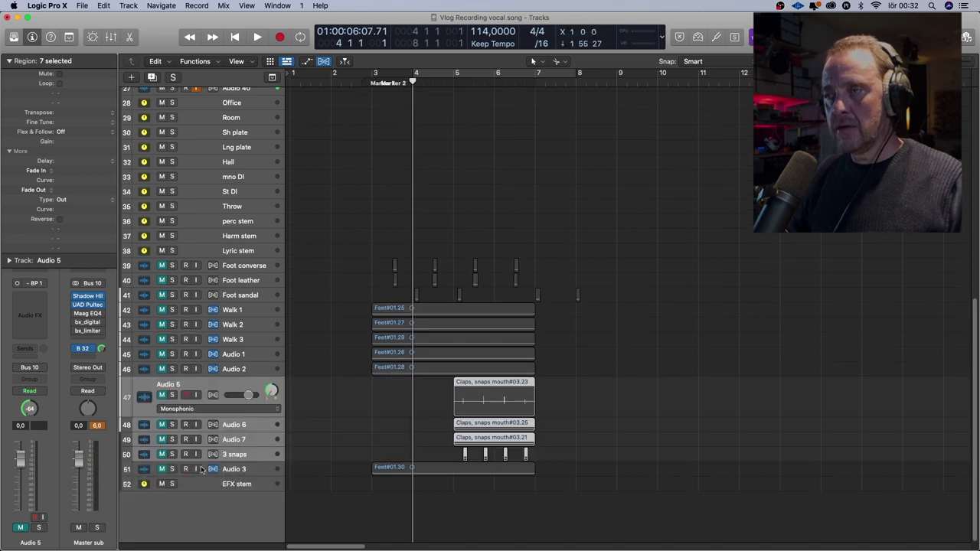
scroll(350, 197, "up", 15)
left_click(350, 201)
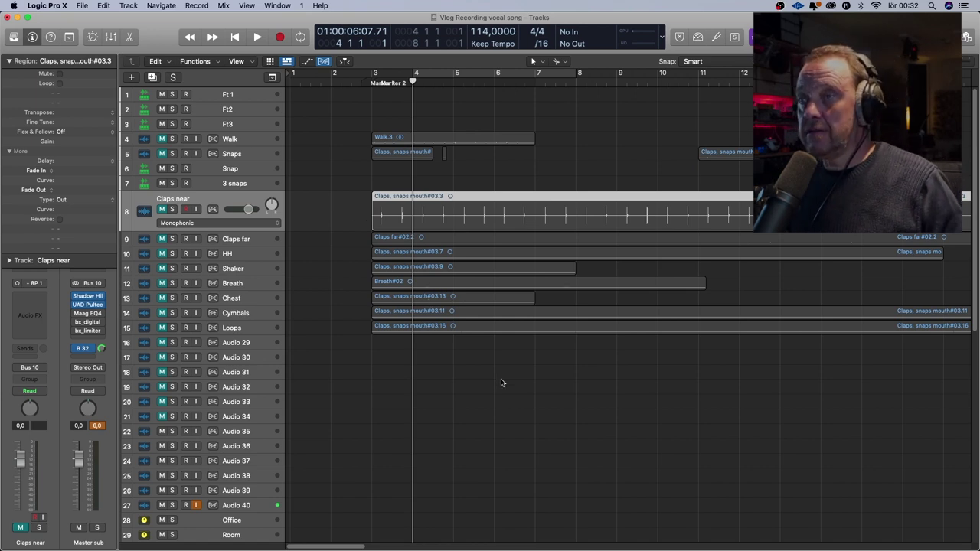
Split the Claps near region into equal pieces
left_click(391, 218)
left_click(411, 218)
left_click(494, 222, "alt")
Add three new audio tracks and two instrument tracks
key("alt+super+n")
left_click(546, 26)
key("Return")
key("alt+super+n")
key("Return")
Layer clap pieces #03.31, #03.33 and #03.35 on Audio 9–11 and play them back
left_click_drag(452, 196, 451, 236)
left_click_drag(532, 196, 453, 251)
left_click_drag(610, 196, 452, 267)
left_click(451, 251)
left_click(400, 189)
key("space")
Trim the first clap to one hit and load it into Inst 6's Sampler at C#2
left_click(401, 196)
left_click_drag(392, 196, 384, 196)
left_click(505, 283)
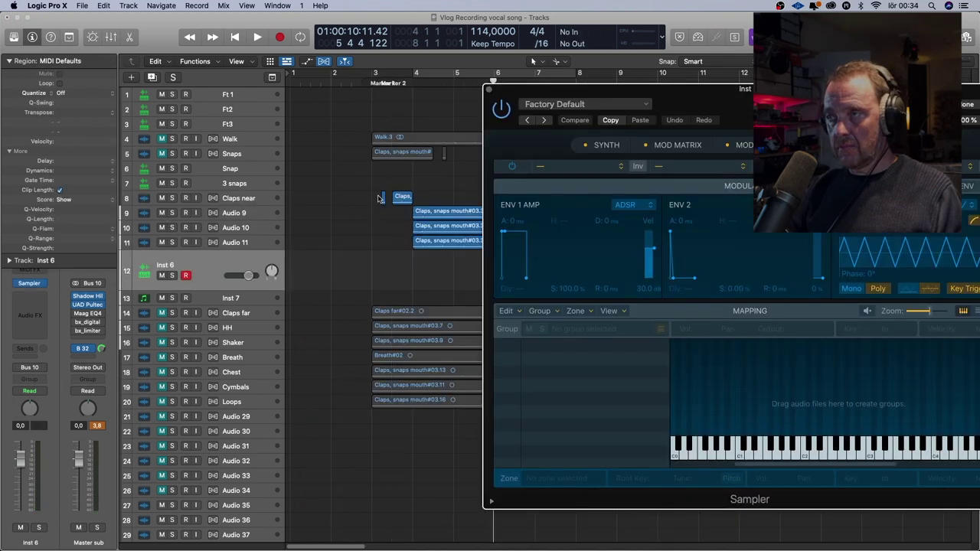
left_click_drag(402, 196, 805, 371)
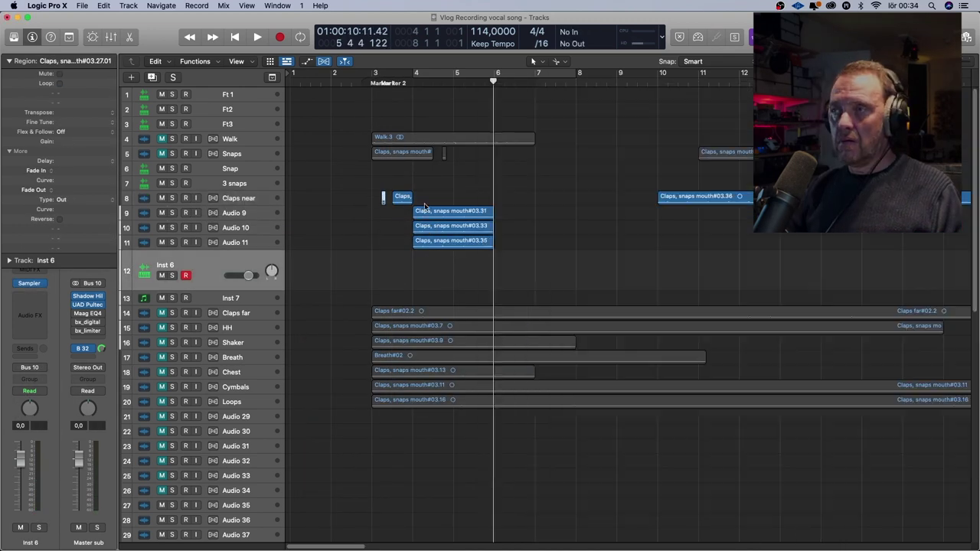
Strip silence from Audio 9's clap, cycle bars 3–7, and bounce it as '3 claps'
key("ctrl+x")
key("Return")
left_click_drag(375, 77, 521, 82)
key("x")
key("super+b")
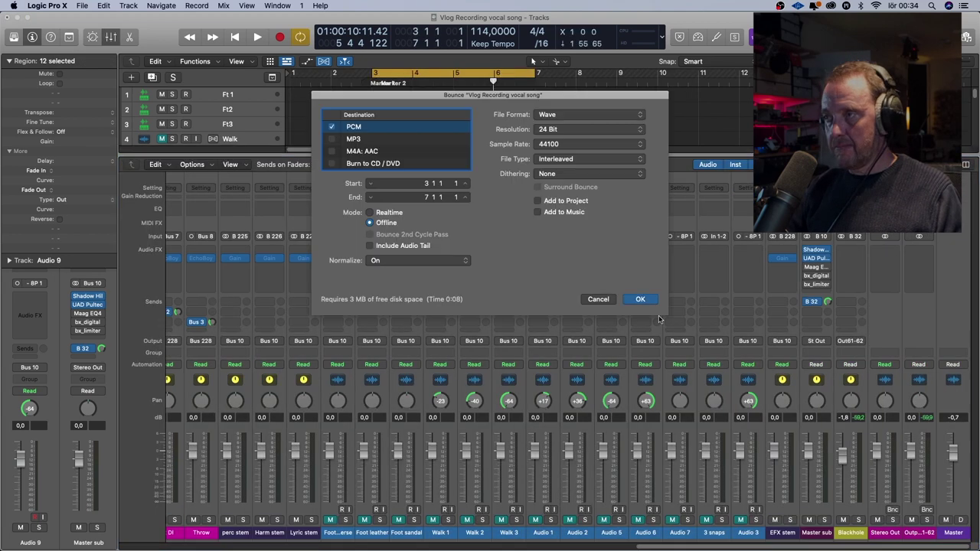
key("Return")
left_click(757, 416)
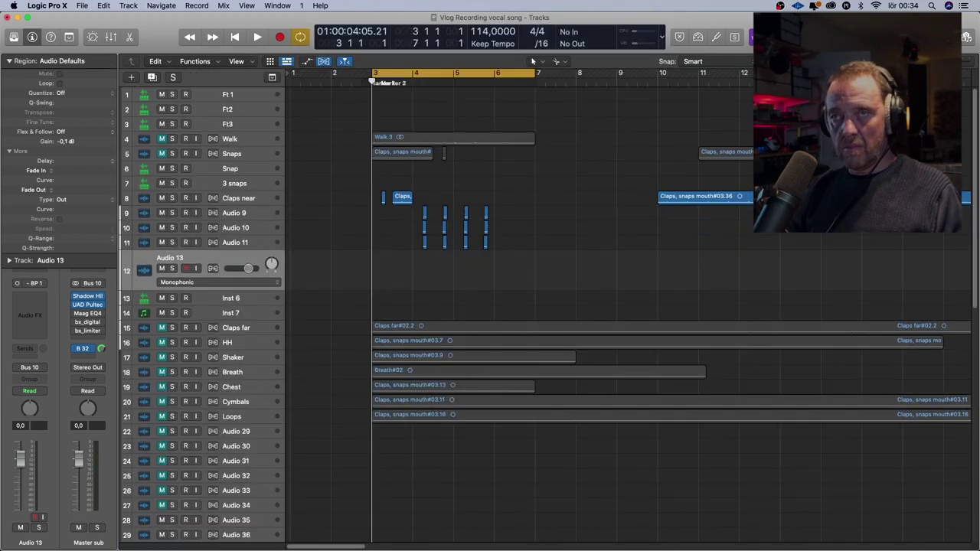
Split the 3 claps region into hits and delete the Audio 9–11 helper tracks
left_click(419, 272)
key("ctrl+x")
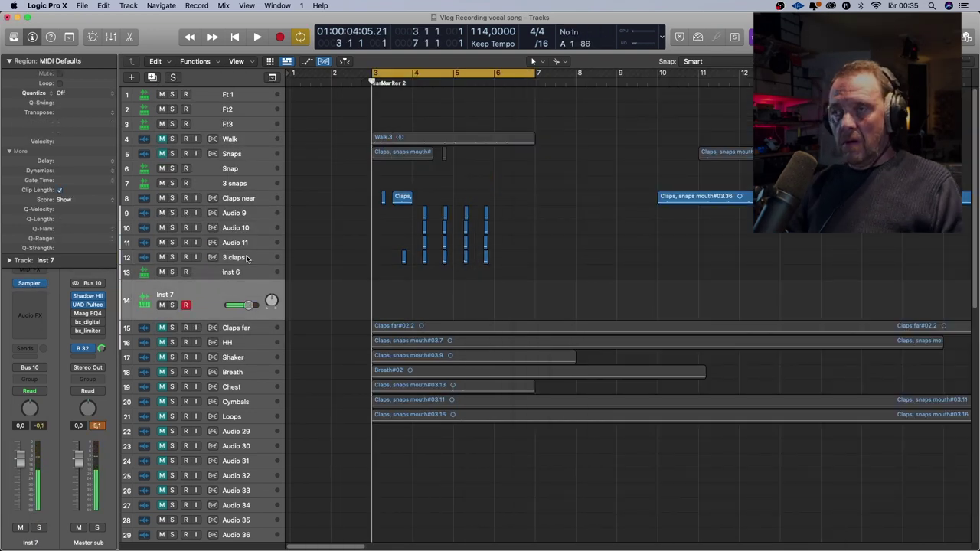
left_click(252, 258)
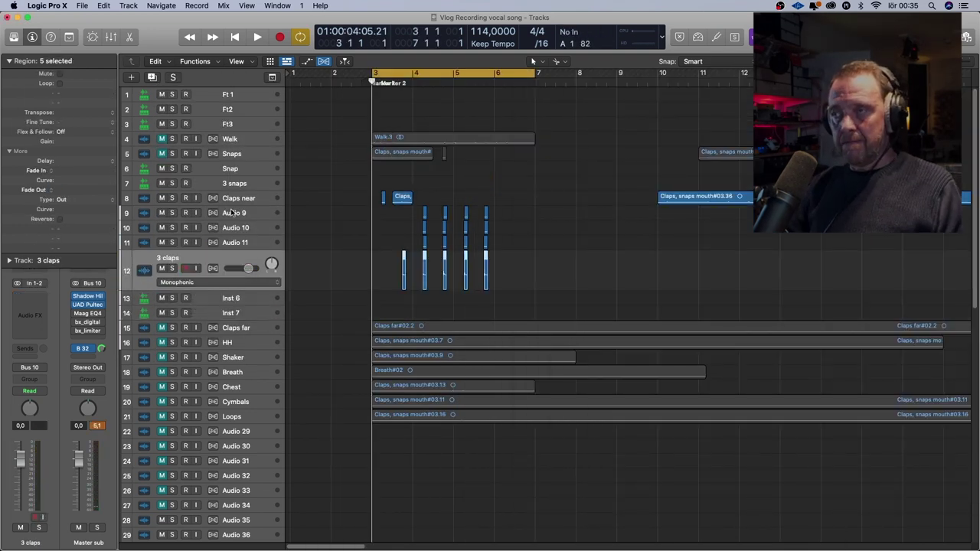
left_click(238, 216)
key("super+BackSpace")
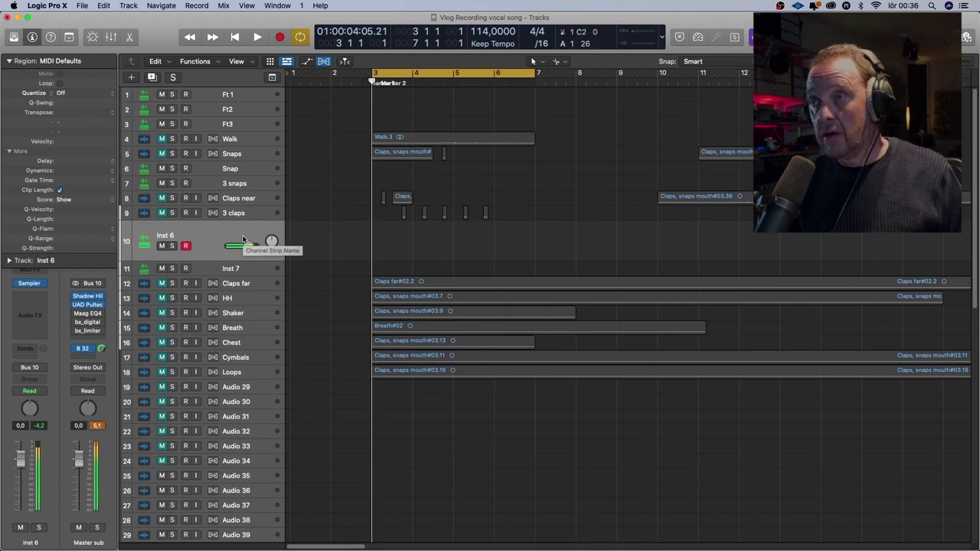
left_click(227, 266)
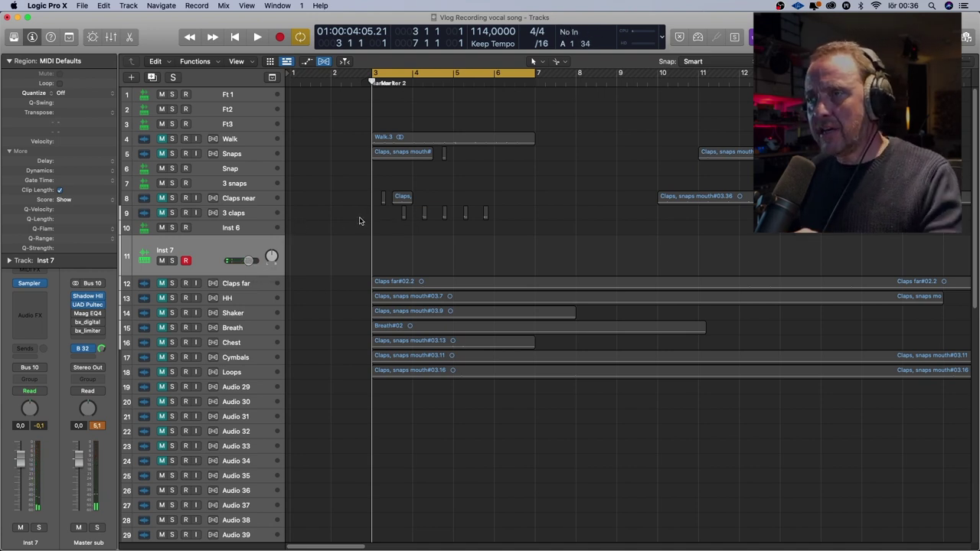
left_click(258, 218)
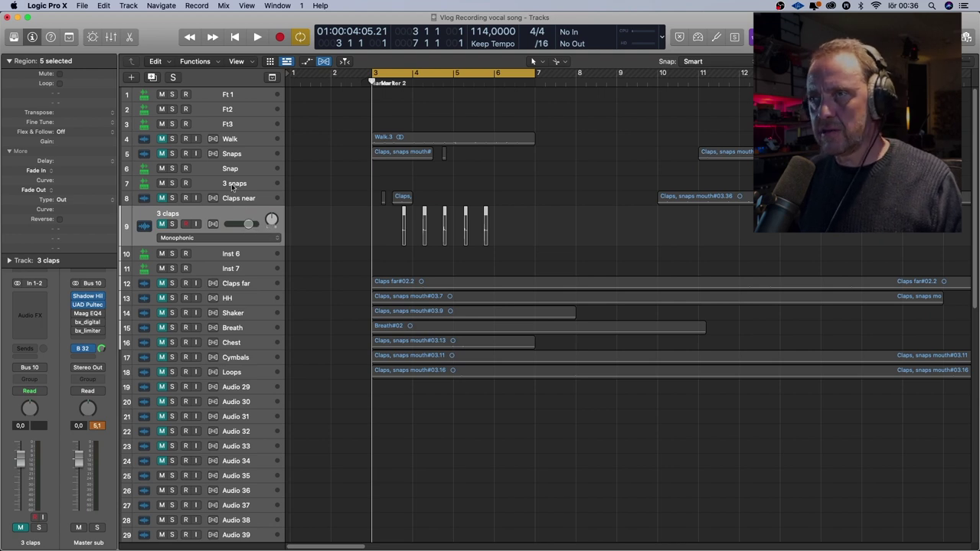
Create 12 new audio tracks, starting at Audio 41, beneath 3 claps
left_click(132, 78)
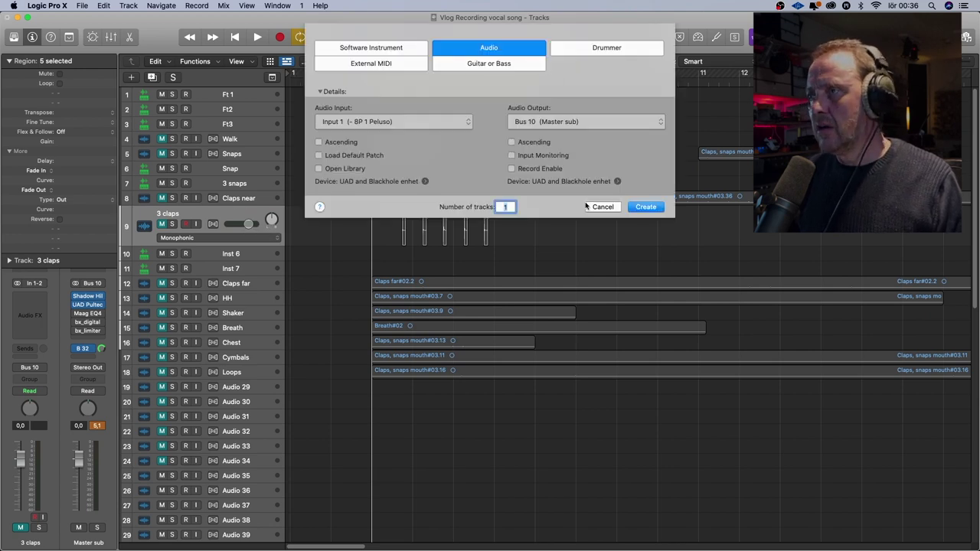
key("Return")
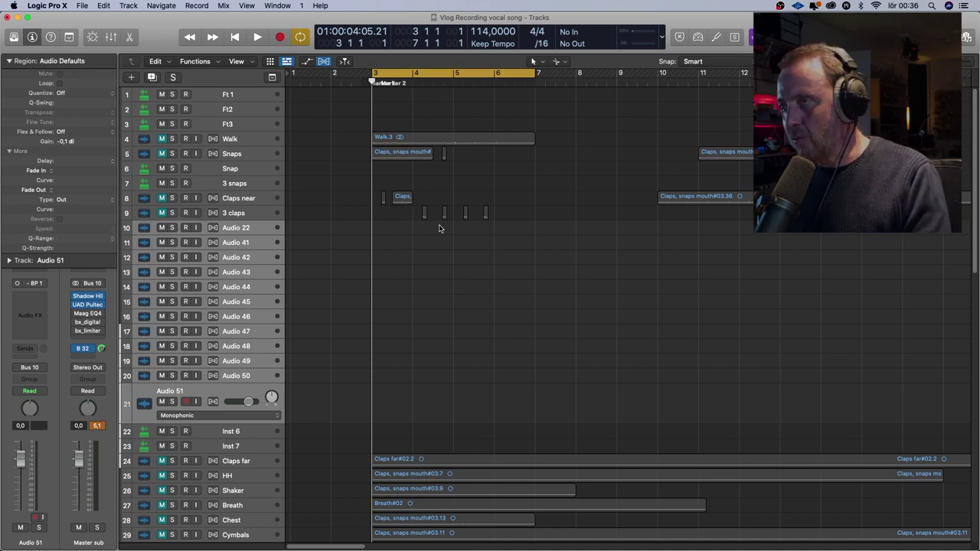
Split the Claps near region at bars 12, 14, 16 and 18
left_click(260, 227)
left_click(661, 84)
left_click(260, 199)
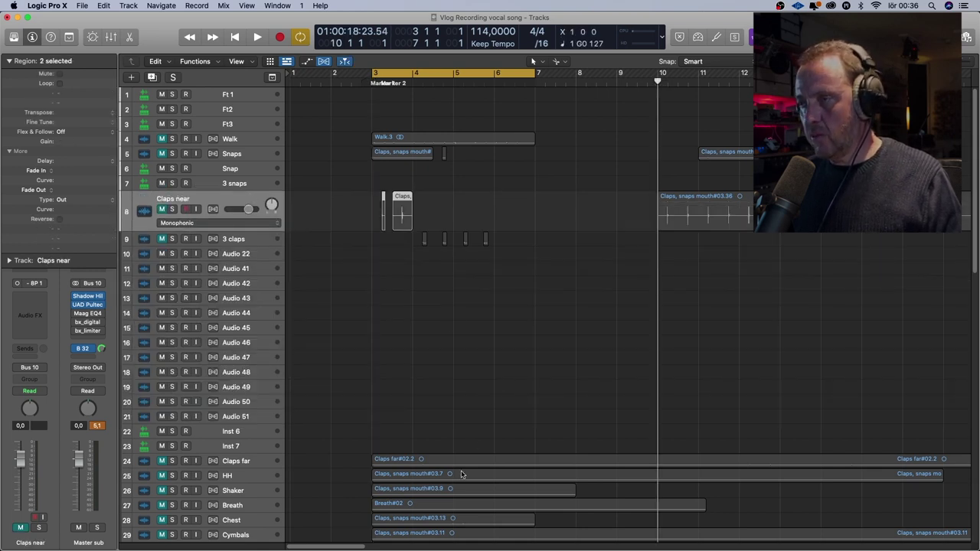
left_click_drag(346, 544, 387, 544)
left_click(424, 219)
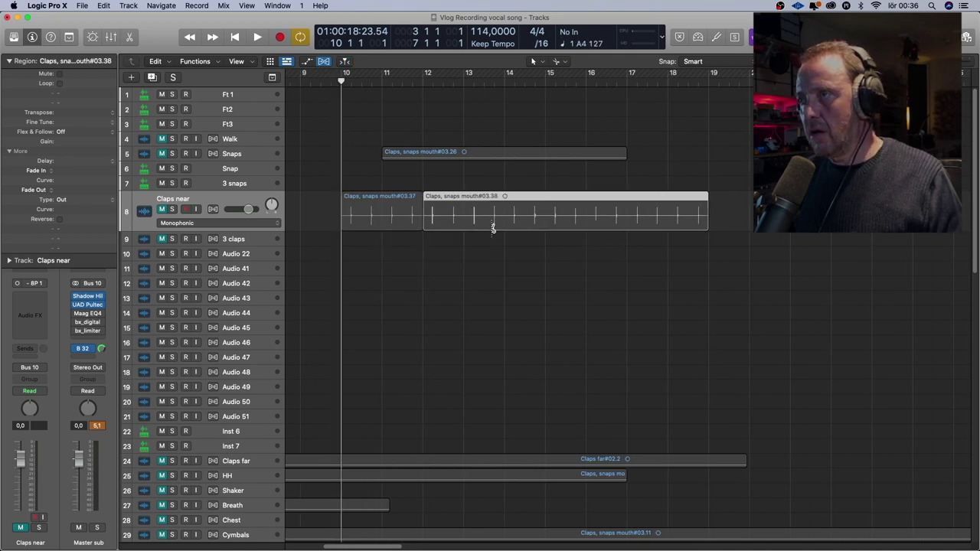
left_click(511, 226)
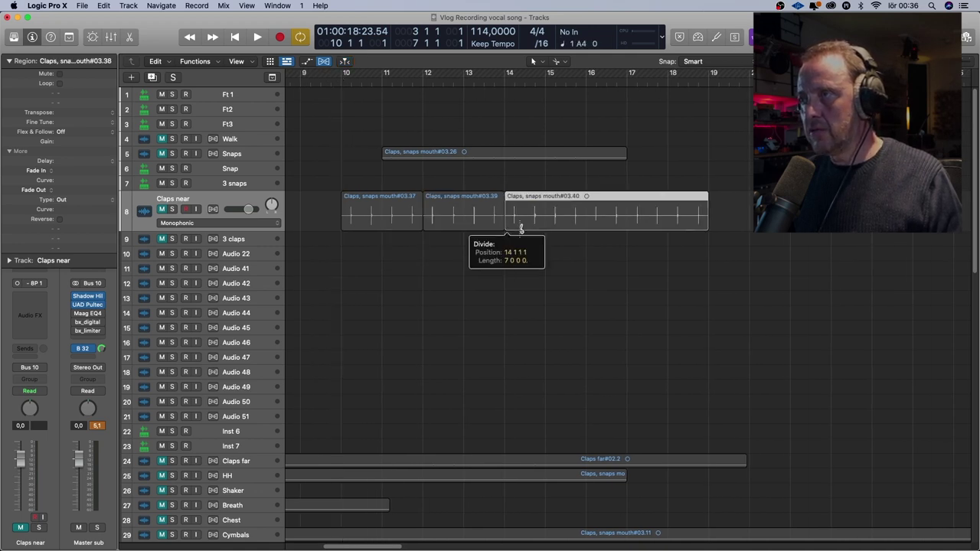
left_click(587, 226)
left_click(671, 222)
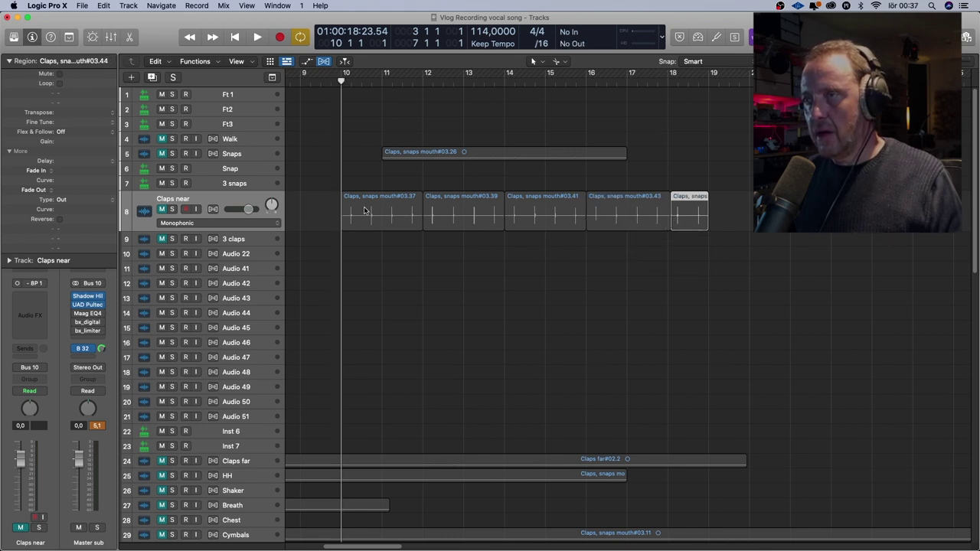
Move four clap pieces onto Audio 22, 41, 42 and 43, aligned at bar 10
left_click_drag(364, 212, 364, 253)
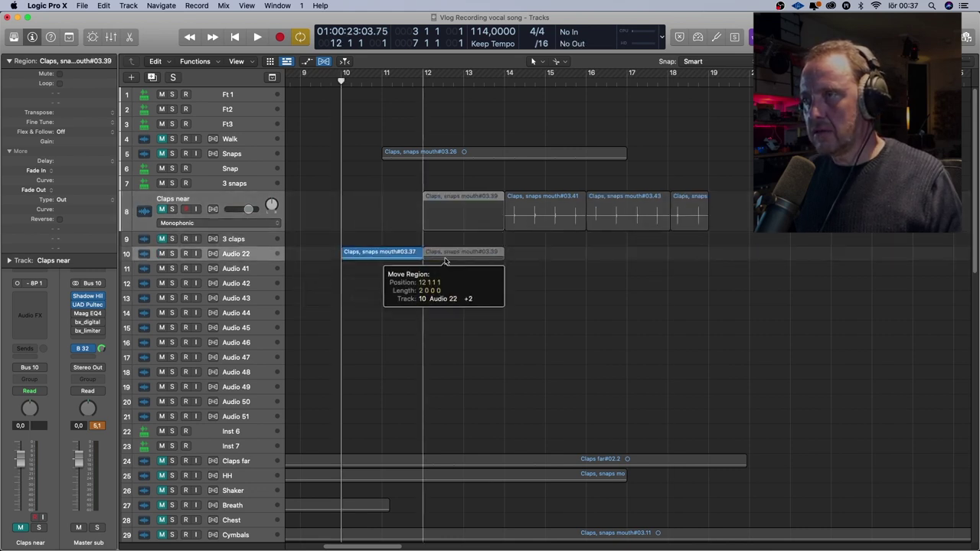
left_click_drag(445, 262, 448, 277)
left_click_drag(536, 220, 540, 283)
left_click_drag(620, 224, 619, 298)
left_click_drag(469, 268, 387, 268)
left_click_drag(538, 287, 372, 284)
left_click_drag(621, 300, 372, 307)
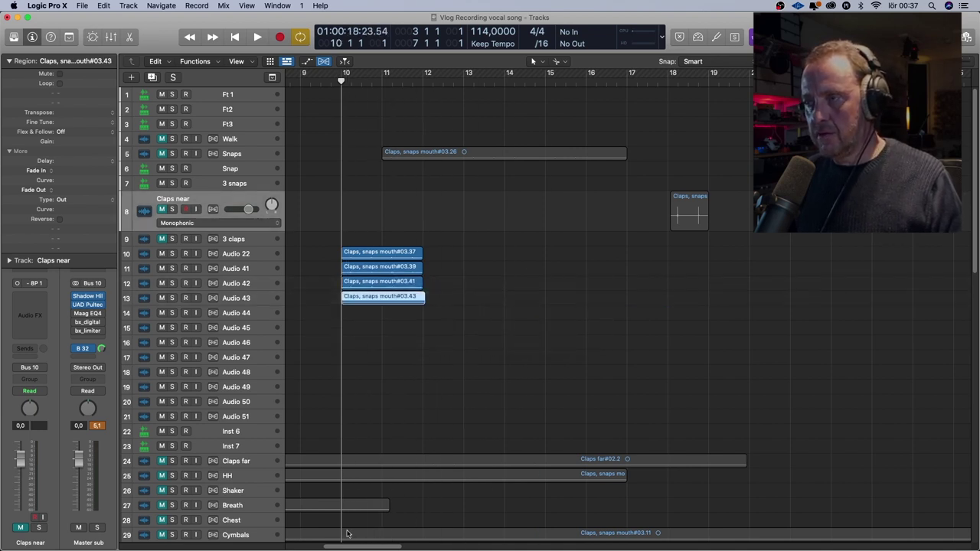
Move the four stacked clap pieces to start at bar 4
left_click_drag(352, 542, 362, 541)
left_click_drag(390, 153, 367, 259)
key("super+Left")
key("super+Left")
key("super+Left")
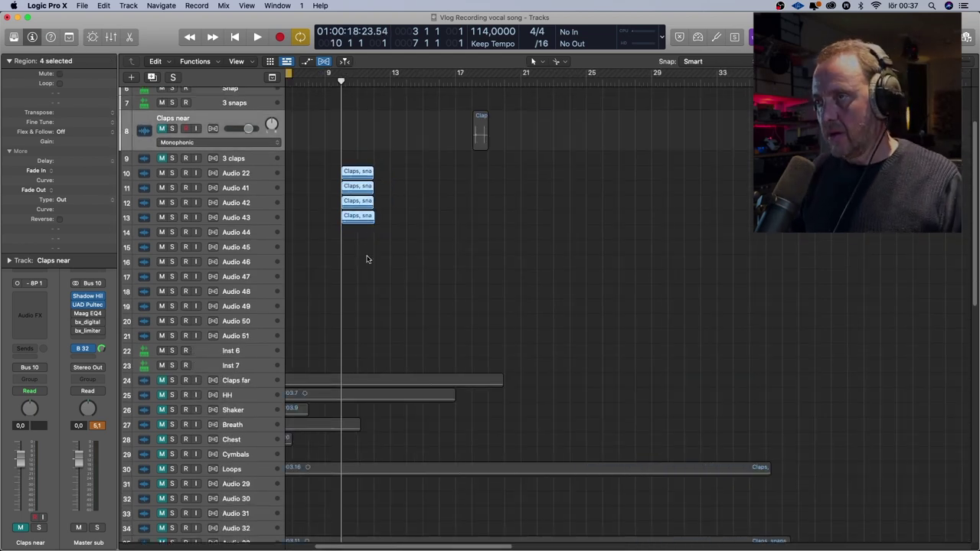
scroll(453, 309, "left", 3)
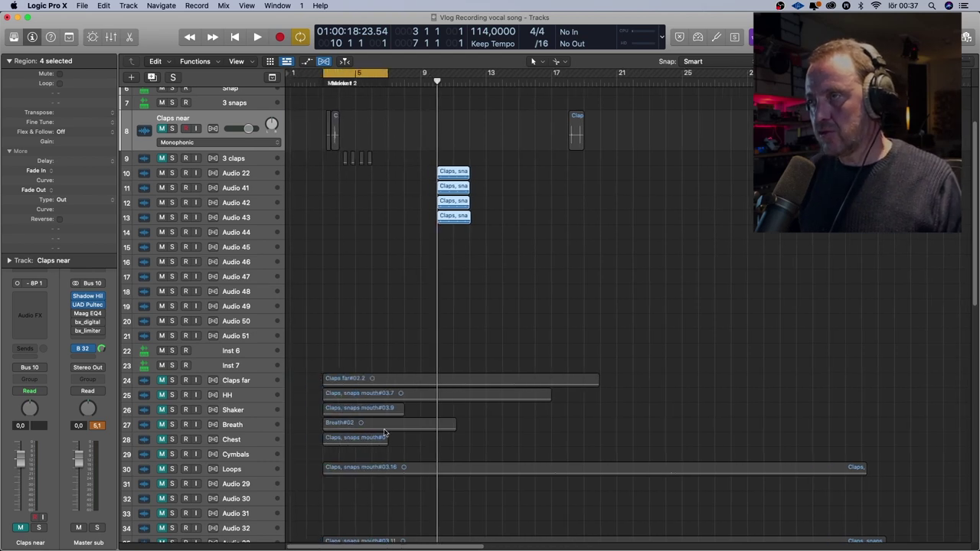
left_click_drag(453, 176, 357, 181)
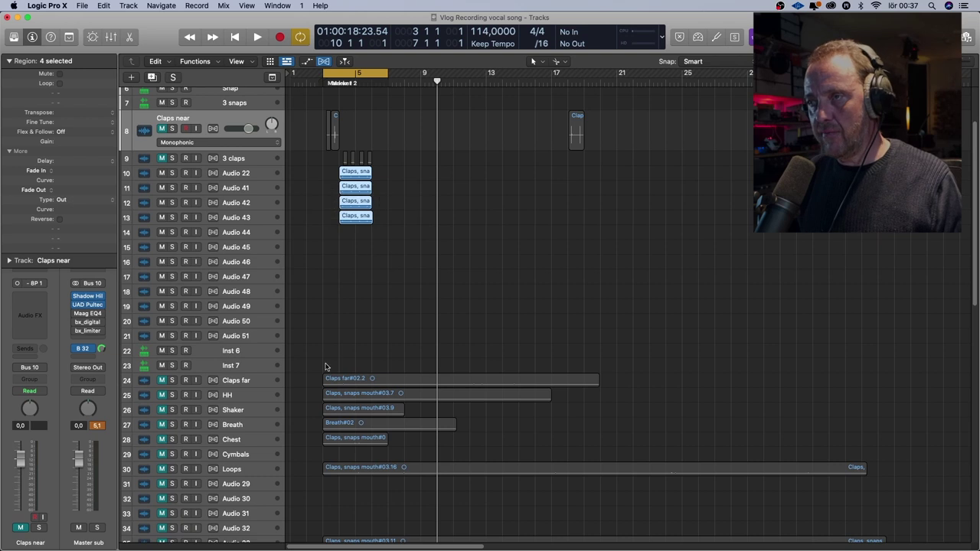
Turn off Cycle, cut Claps far into short pieces, and delete the leftover last piece
left_click(253, 380)
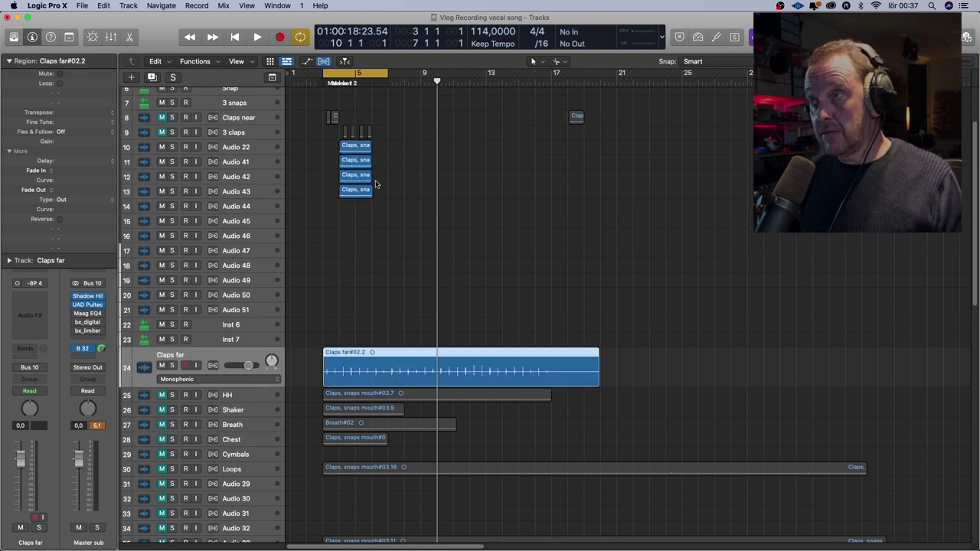
left_click(333, 72)
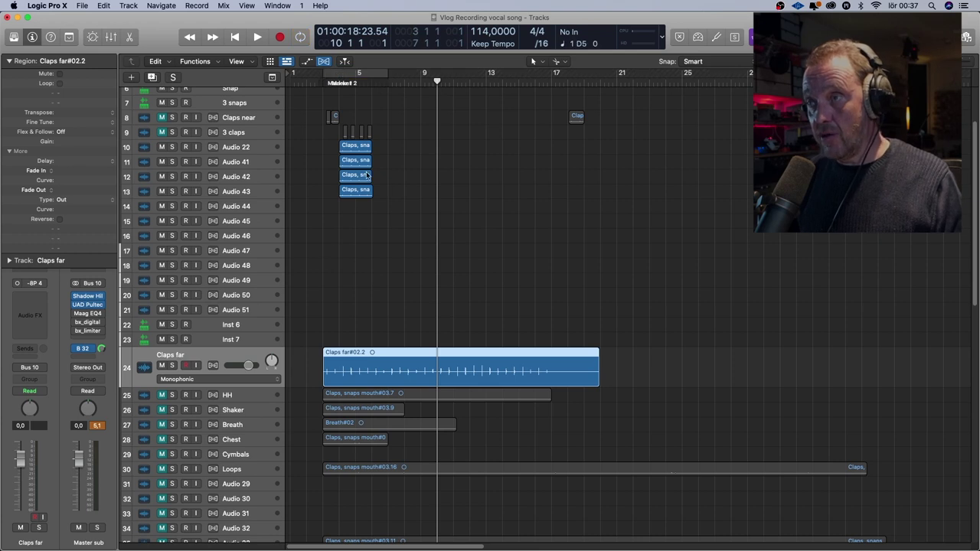
left_click(356, 367)
left_click(390, 371)
left_click(425, 372)
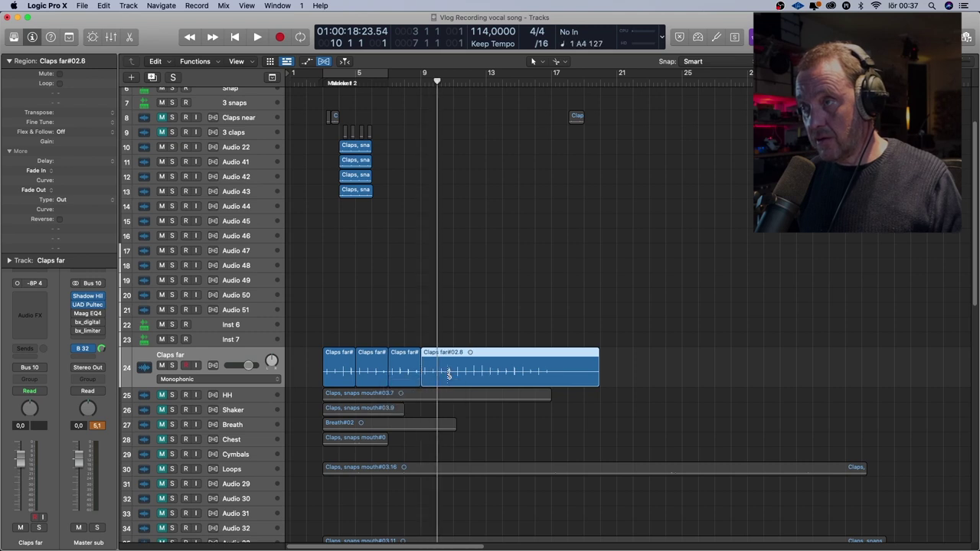
left_click(453, 373)
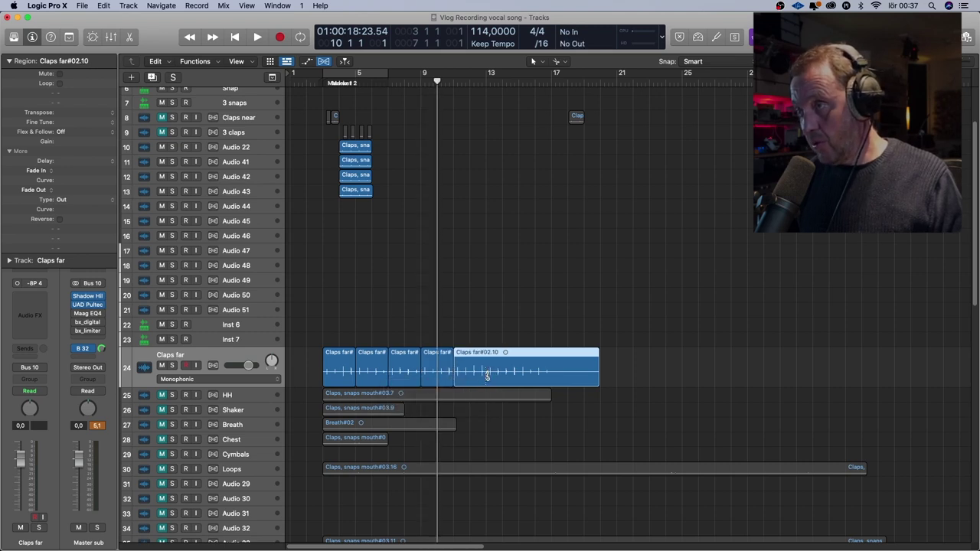
left_click(487, 373)
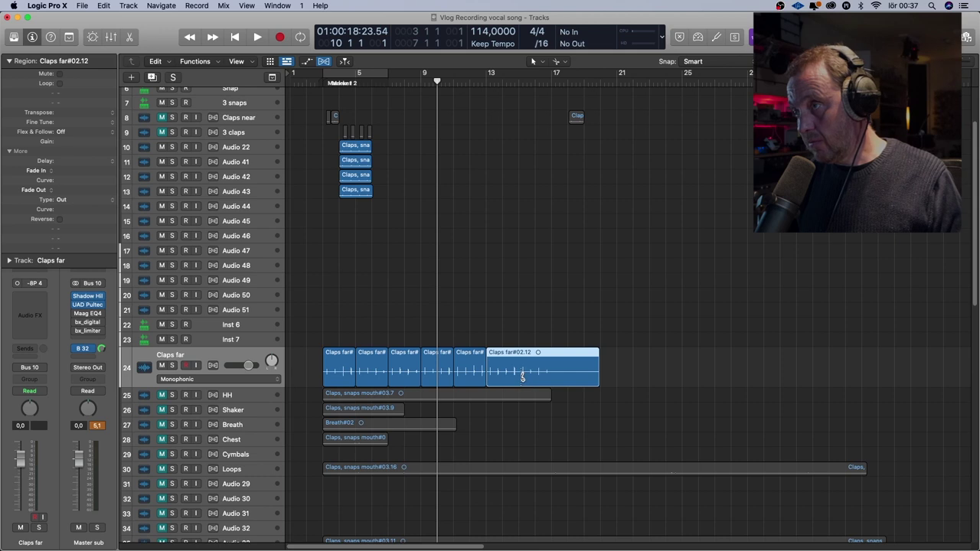
left_click(520, 374)
left_click(552, 370)
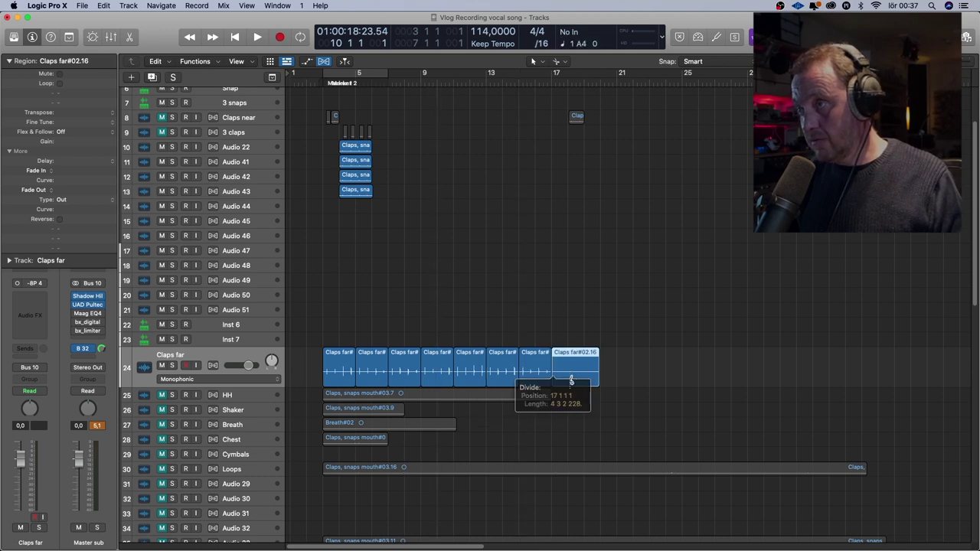
key("BackSpace")
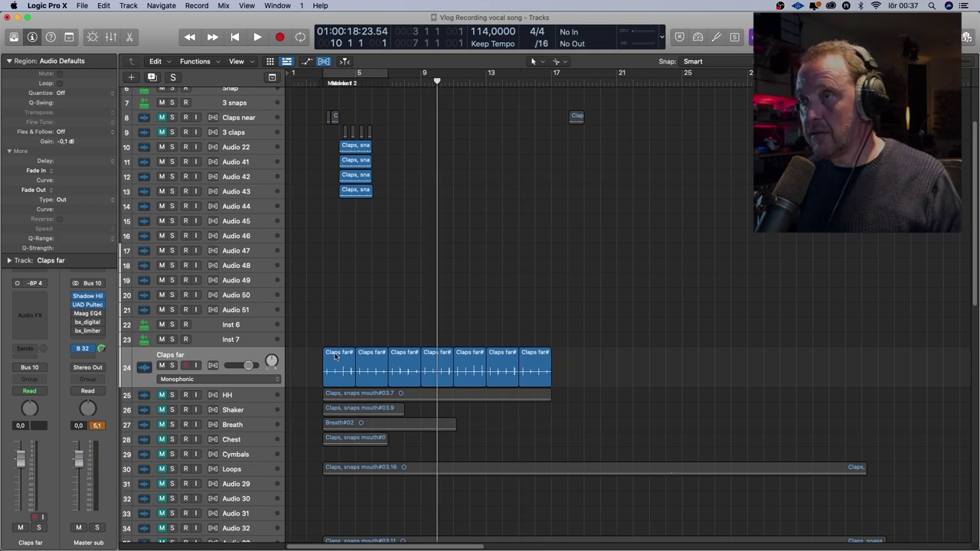
Move the Claps far pieces onto Audio 44 through Audio 50
left_click_drag(339, 368, 339, 206)
left_click_drag(373, 371, 372, 224)
left_click_drag(382, 270, 382, 270)
left_click_drag(413, 360, 433, 253)
left_click(476, 355)
left_click_drag(476, 356, 502, 281)
left_click(503, 356)
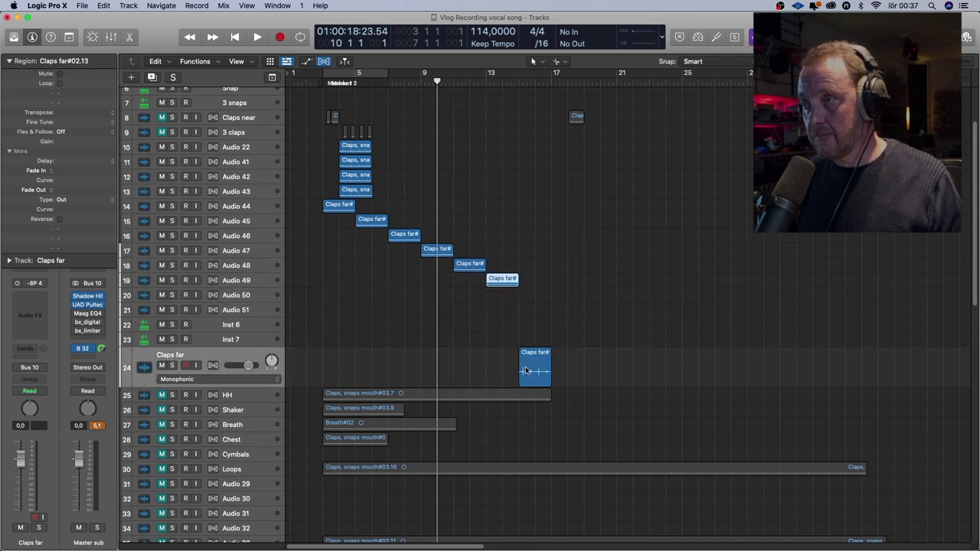
left_click_drag(525, 370, 525, 297)
Align the Claps far pieces on Audio 44 and 47–50 to start at bar 4
left_click(330, 208)
left_click_drag(330, 208, 354, 234)
left_click_drag(448, 248, 365, 250)
left_click_drag(473, 269, 357, 267)
left_click_drag(513, 281, 365, 280)
left_click_drag(545, 294, 362, 300)
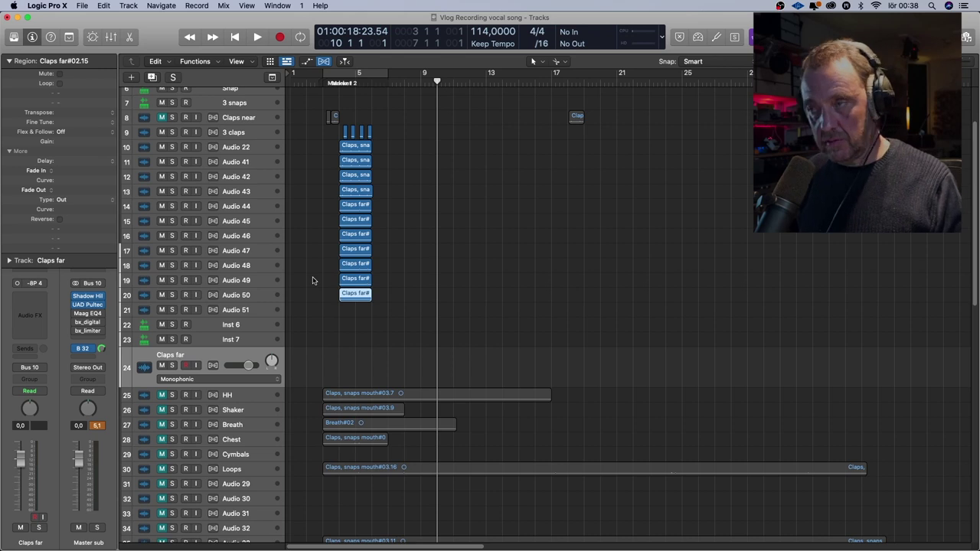
Pan Audio 41 hard right, Audio 47 right, Audio 48 left and Audio 49 right
key("x")
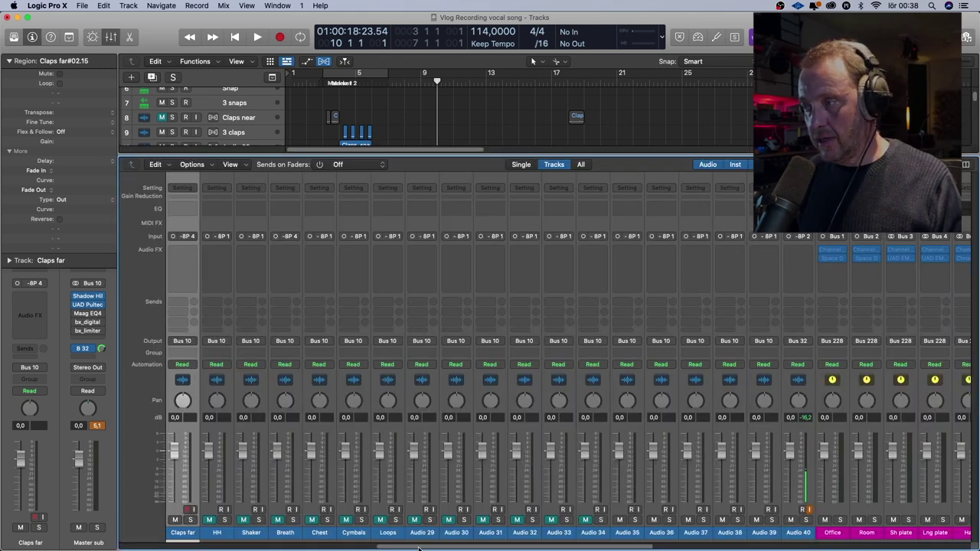
left_click_drag(418, 549, 225, 548)
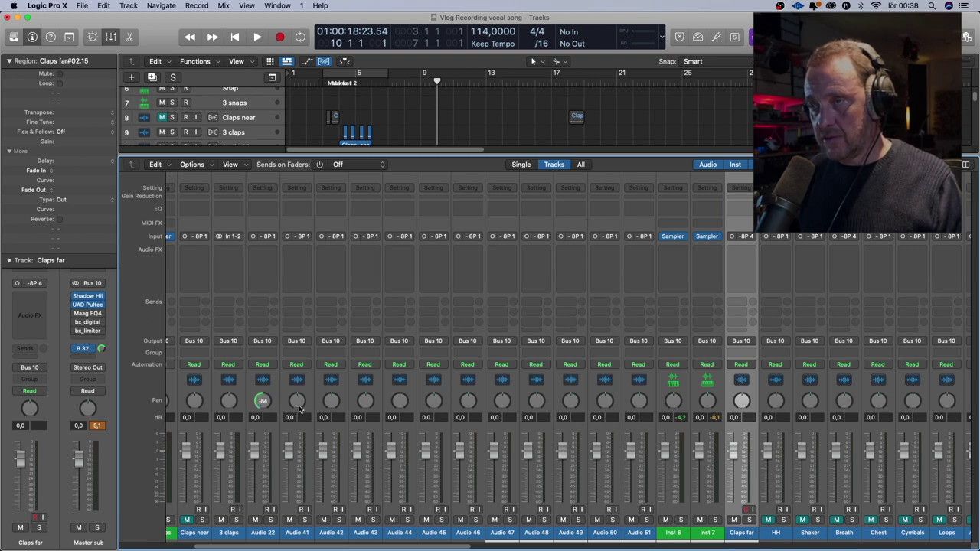
left_click_drag(297, 400, 334, 388)
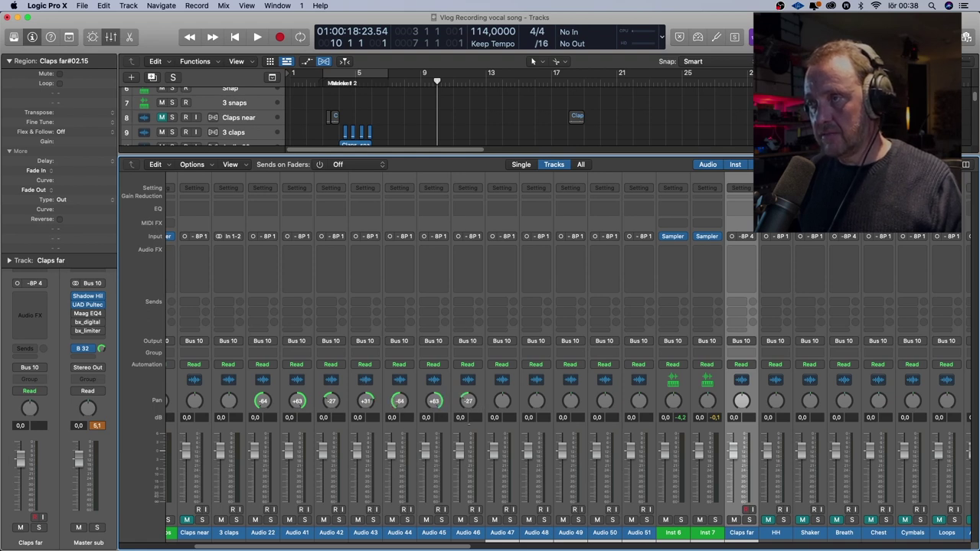
left_click_drag(502, 410, 569, 368)
left_click_drag(535, 402, 539, 448)
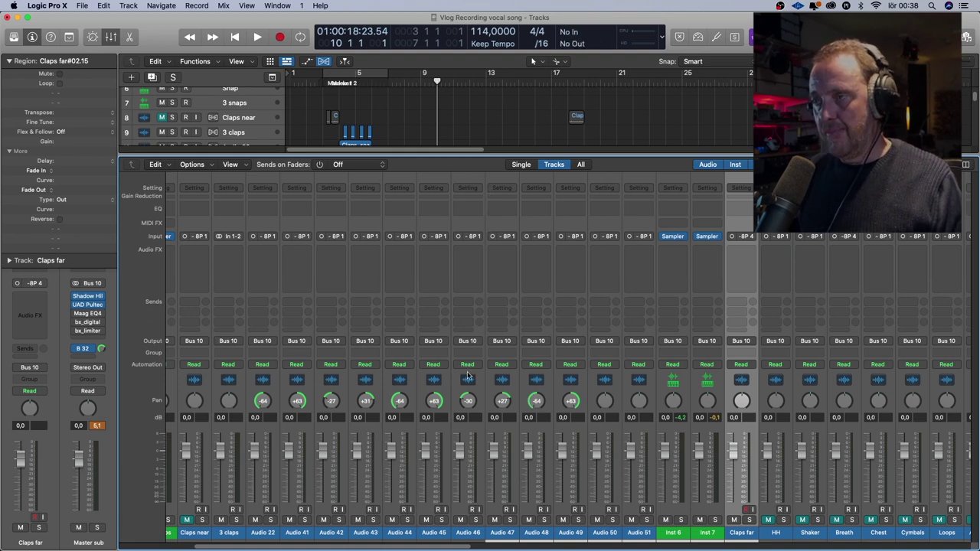
Play back the panned claps from bar 4
key("x")
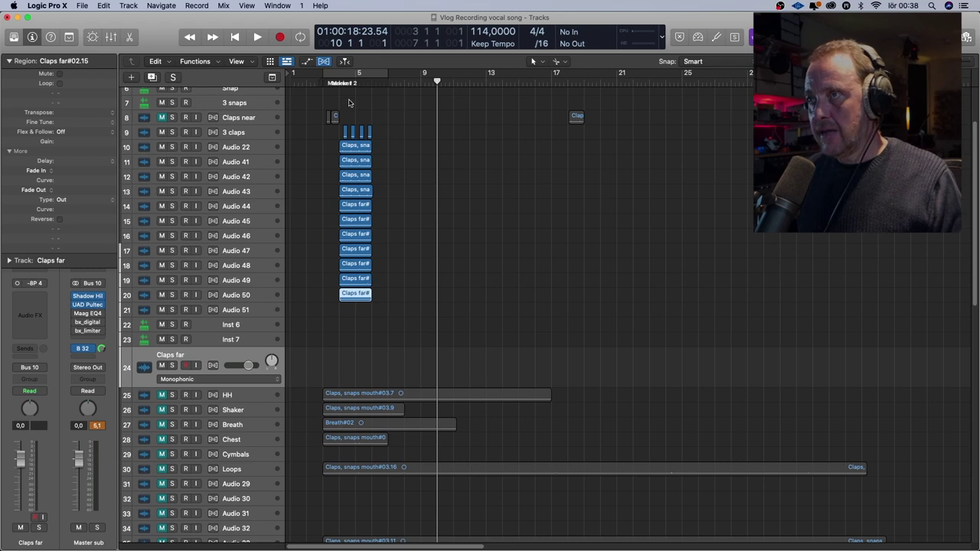
left_click(341, 80)
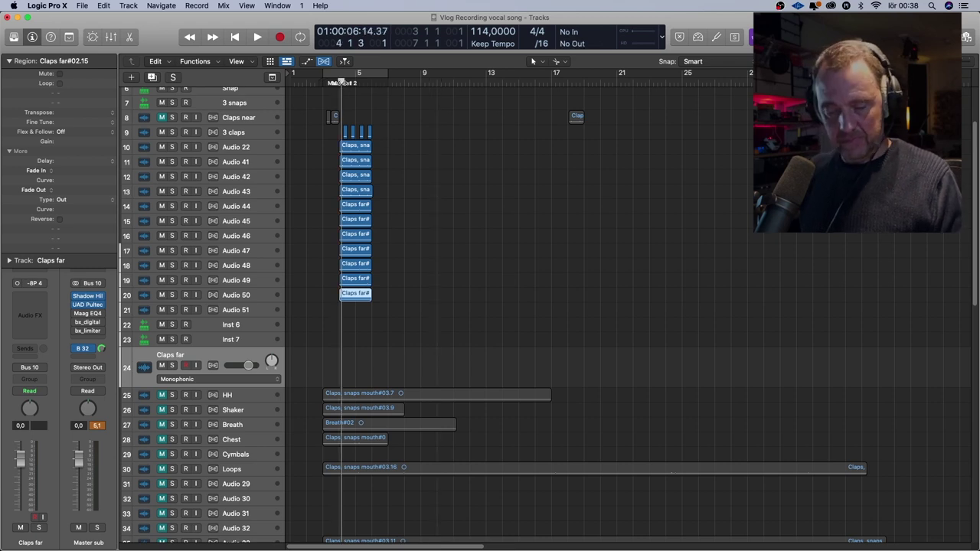
key("space")
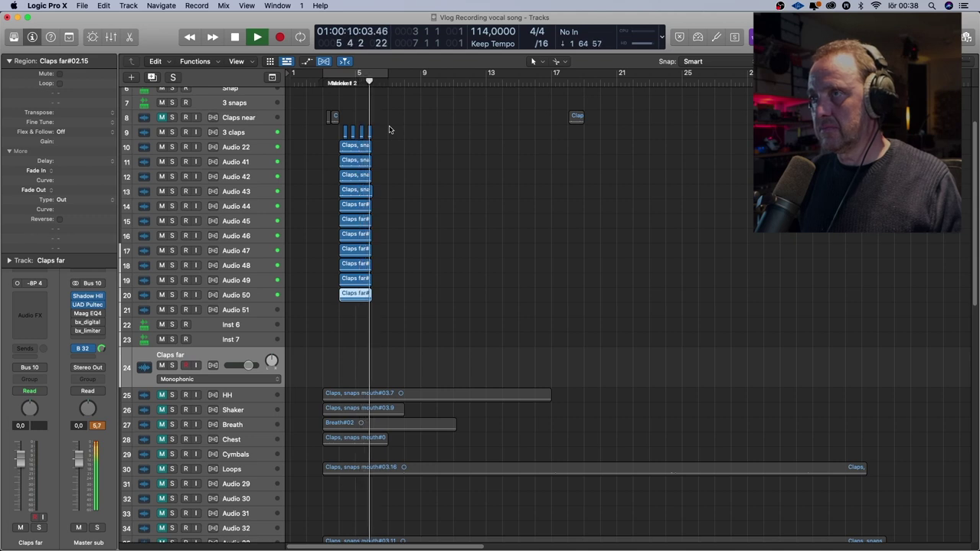
key("space")
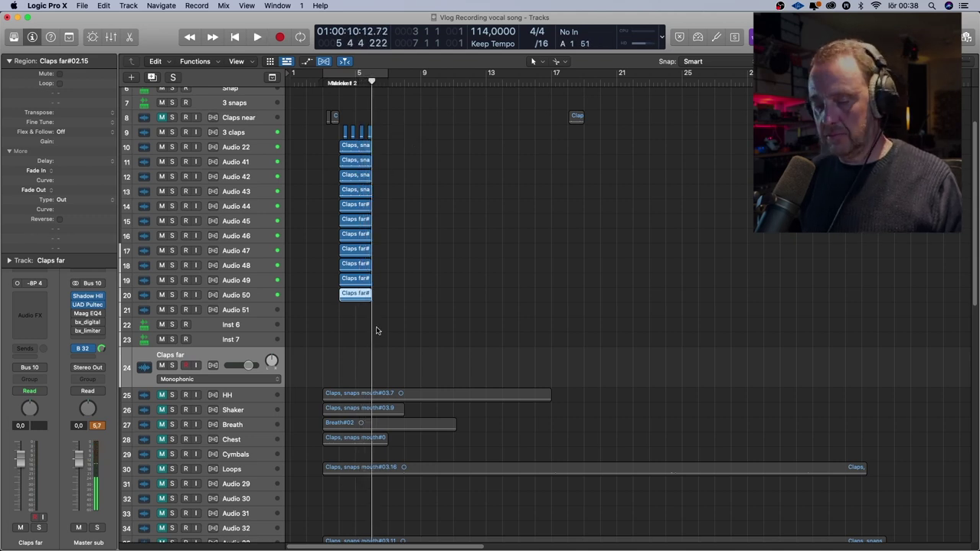
Push Audio 42's pan further left and Audio 47's further right
key("x")
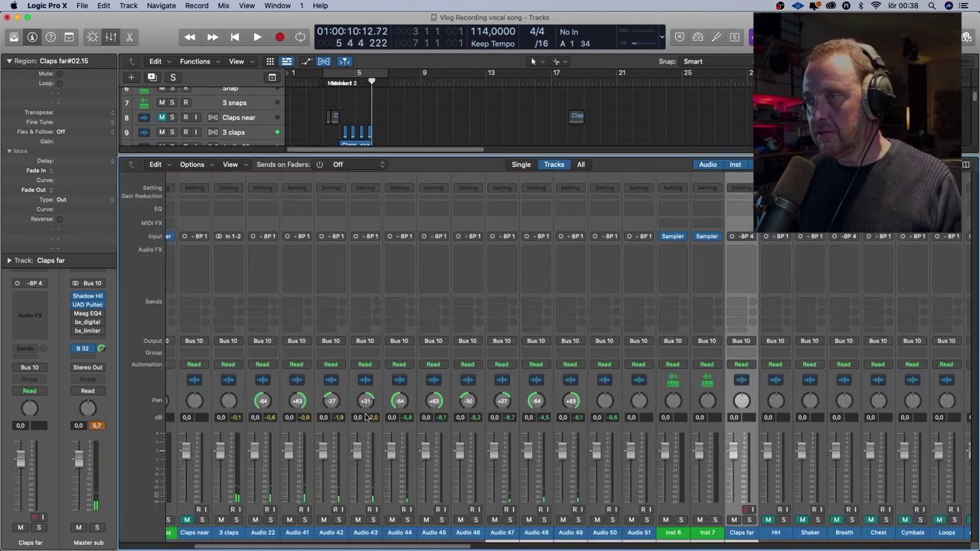
left_click_drag(330, 400, 364, 410)
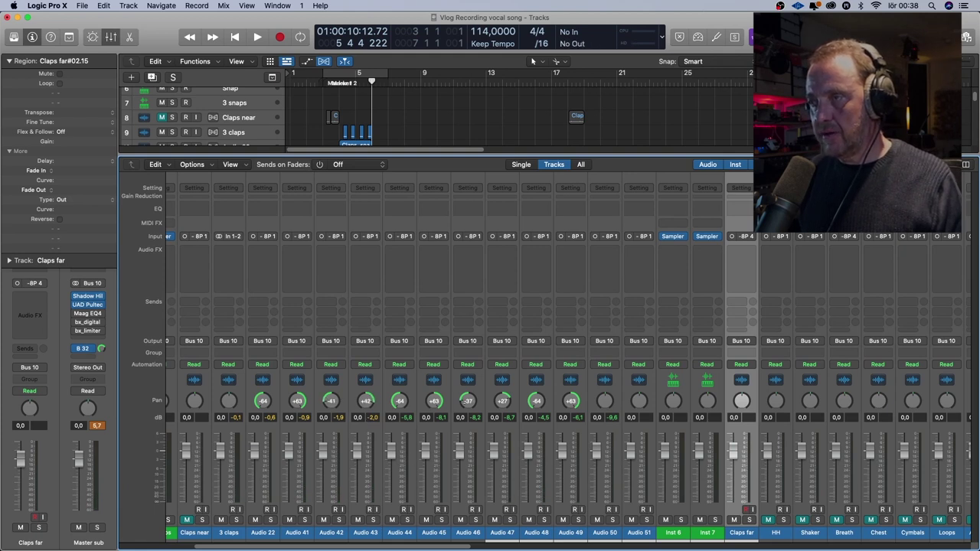
left_click_drag(501, 400, 501, 394)
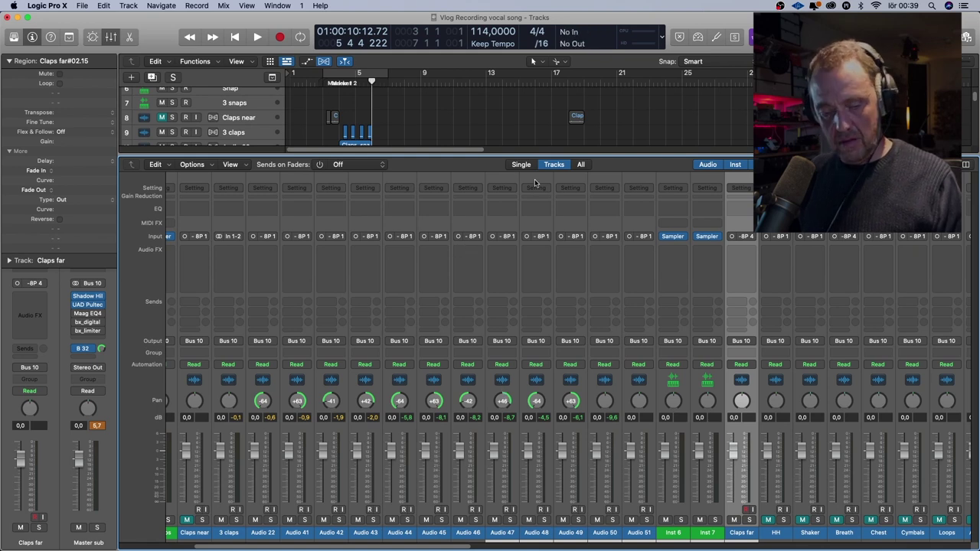
Play the clap stack from bar 4 with the mixer closed
key("x")
left_click(341, 91)
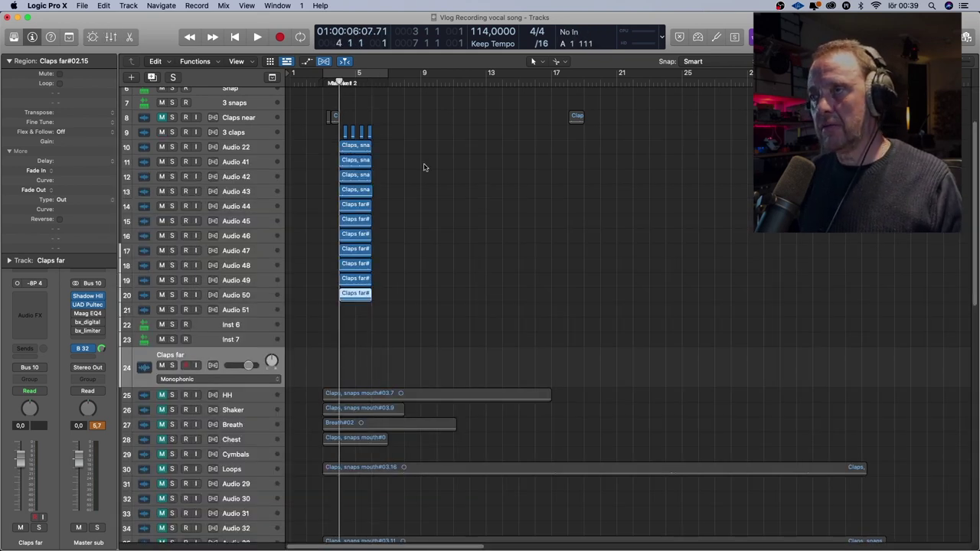
key("space")
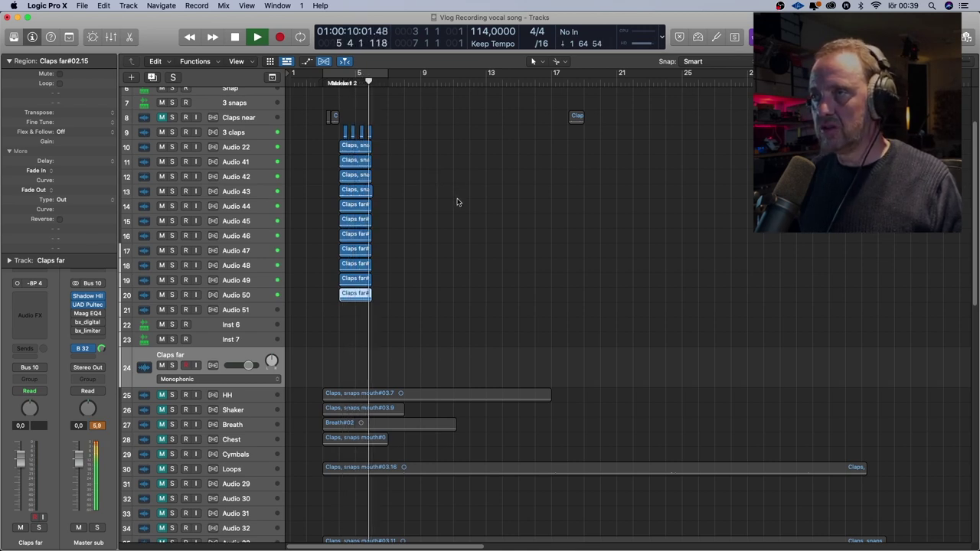
key("space")
Remove silence from the clap regions on tracks 10, 11 and 12, four hits each
left_click(356, 149)
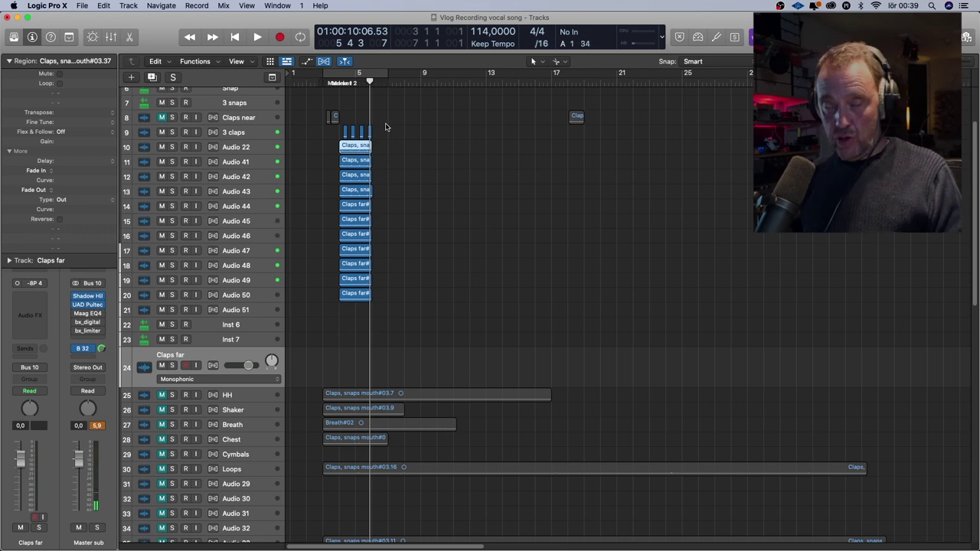
key("ctrl+x")
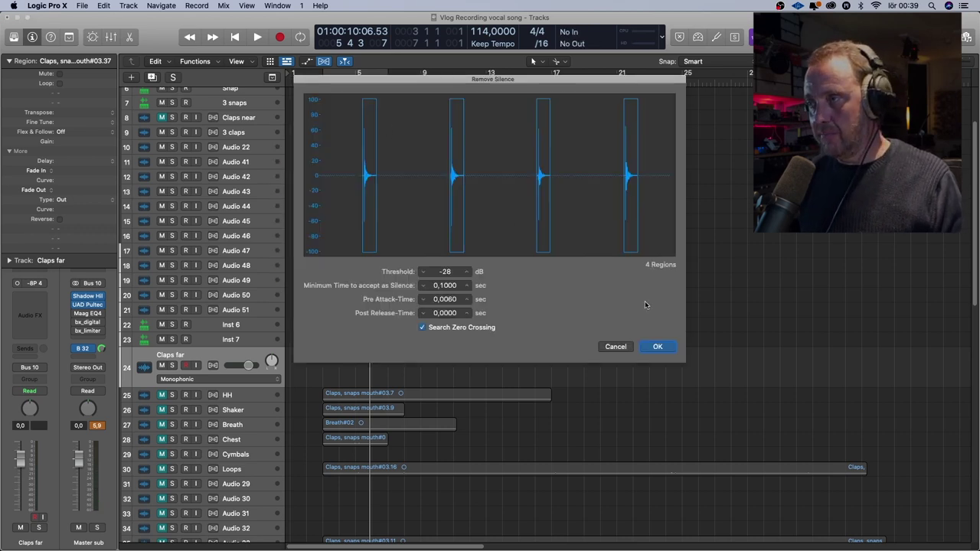
key("Return")
left_click(356, 161)
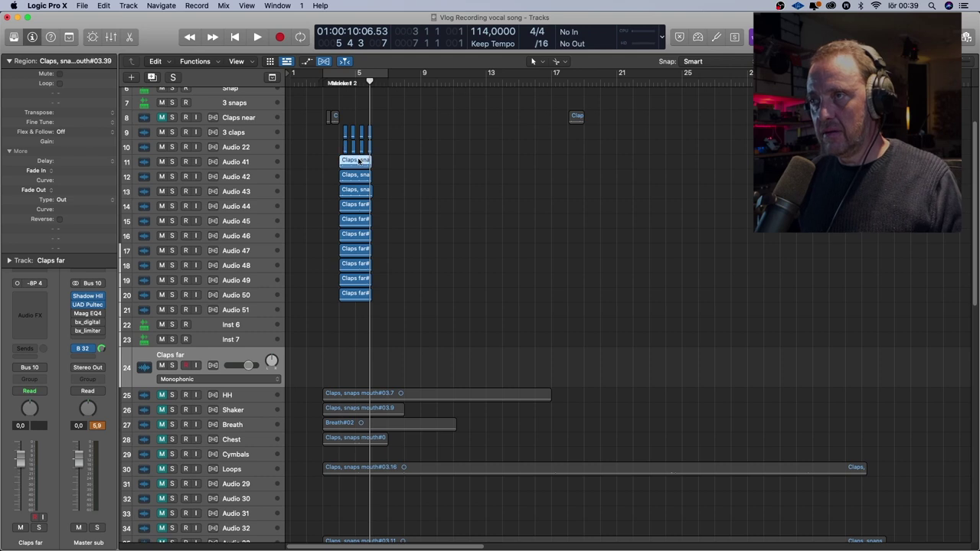
key("ctrl+x")
key("Return")
left_click(349, 178)
key("ctrl+x")
key("Return")
Remove silence from the clap regions on tracks 13, 14 and 15, four hits each
left_click(355, 192)
key("ctrl+x")
key("Return")
left_click(351, 205)
key("ctrl+x")
key("Return")
left_click(357, 219)
key("ctrl+x")
key("Return")
Split the track 16 clap region into four hits, then loop and zoom on bars 4–6
left_click(363, 235)
key("ctrl+x")
key("Return")
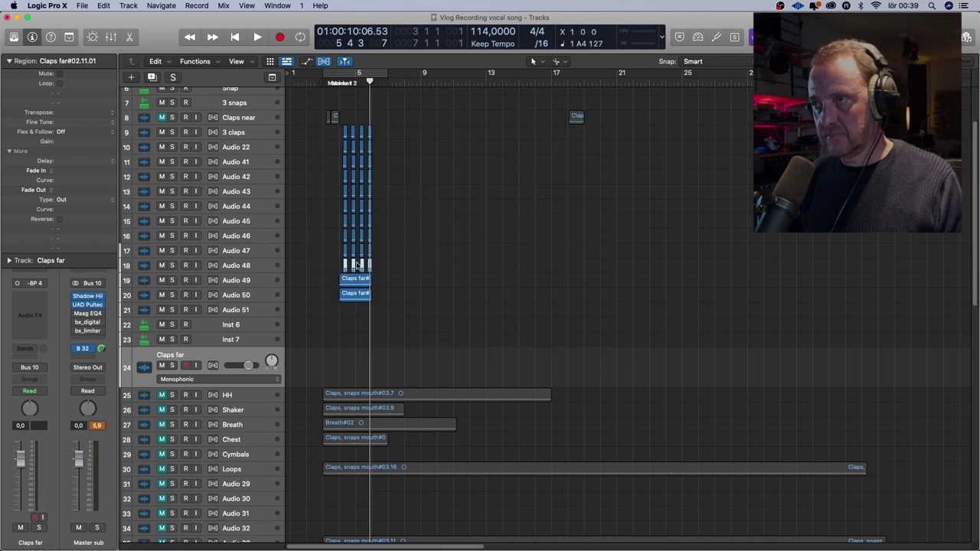
left_click_drag(342, 74, 370, 79)
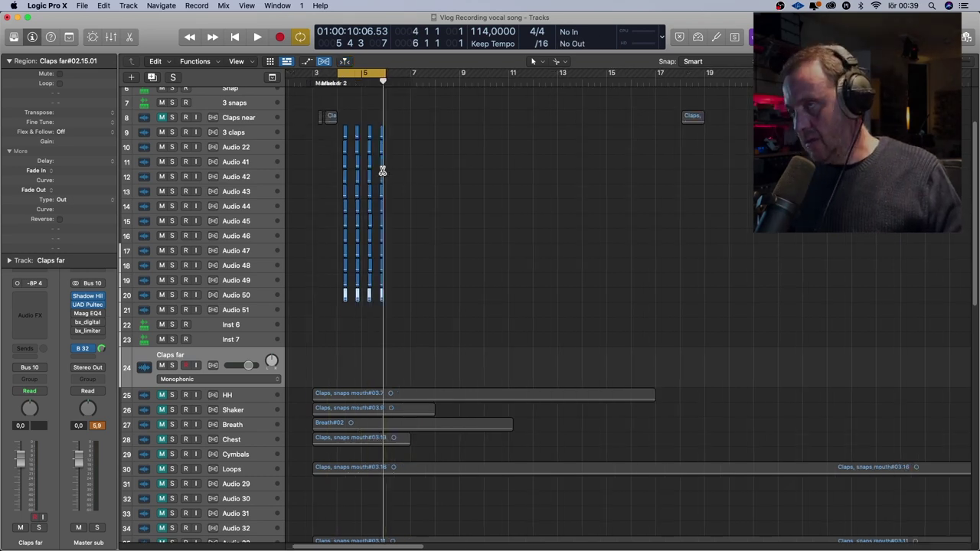
key("super+Right")
key("super+Right")
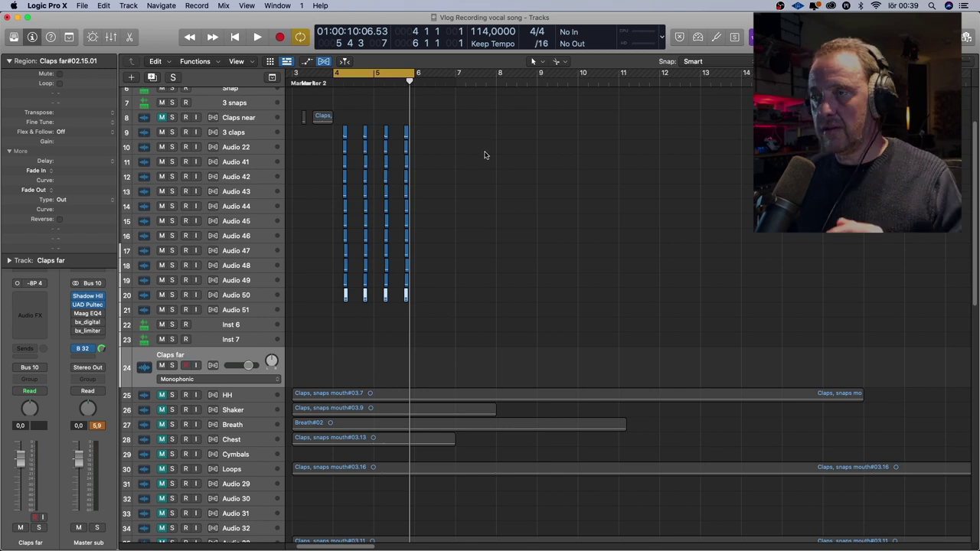
Bounce the Stereo Out for bars 4–6 to a file named 'big clap'
key("x")
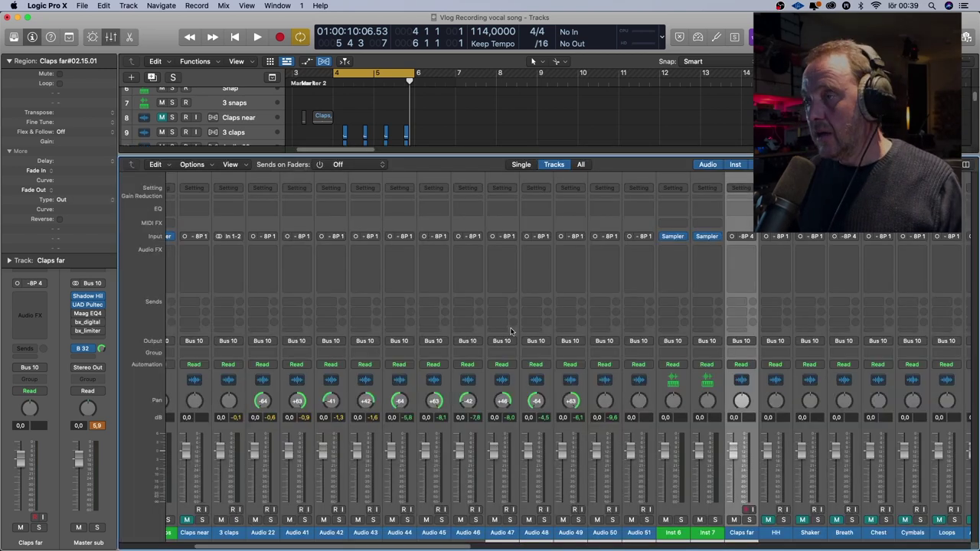
left_click_drag(447, 547, 953, 504)
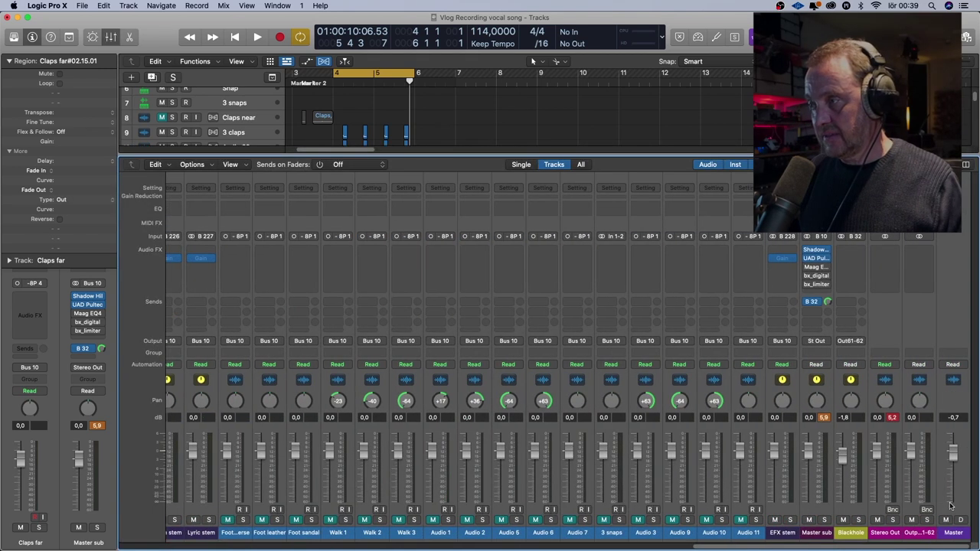
left_click(892, 510)
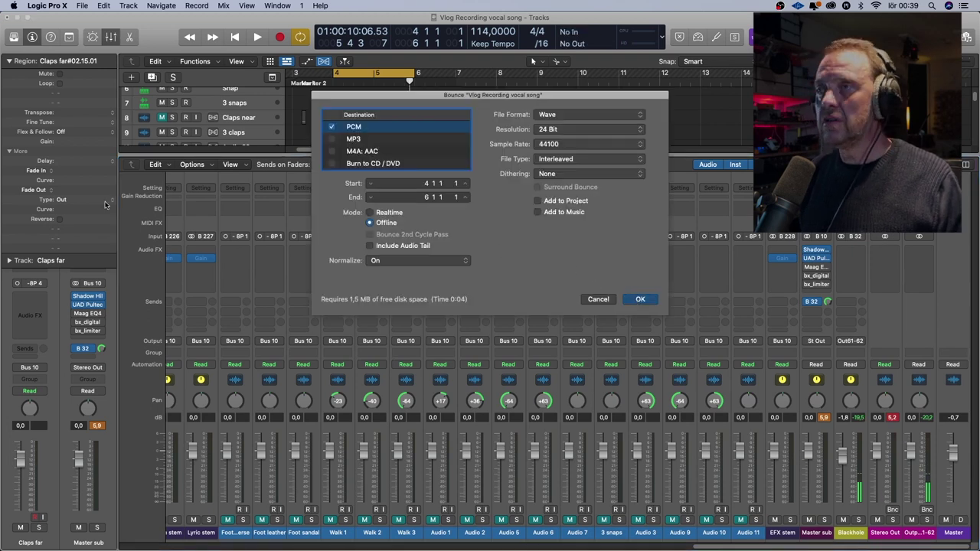
key("Return")
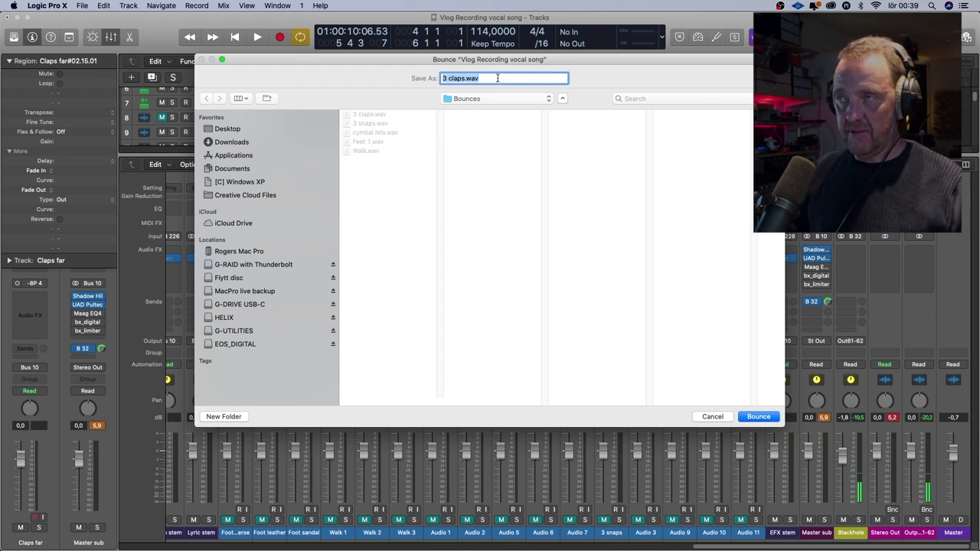
type("big clap")
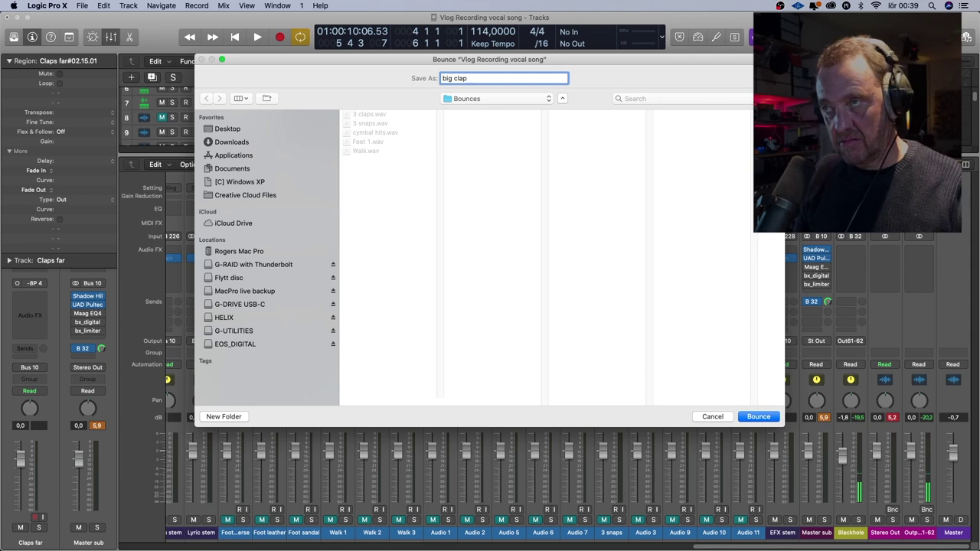
key("Return")
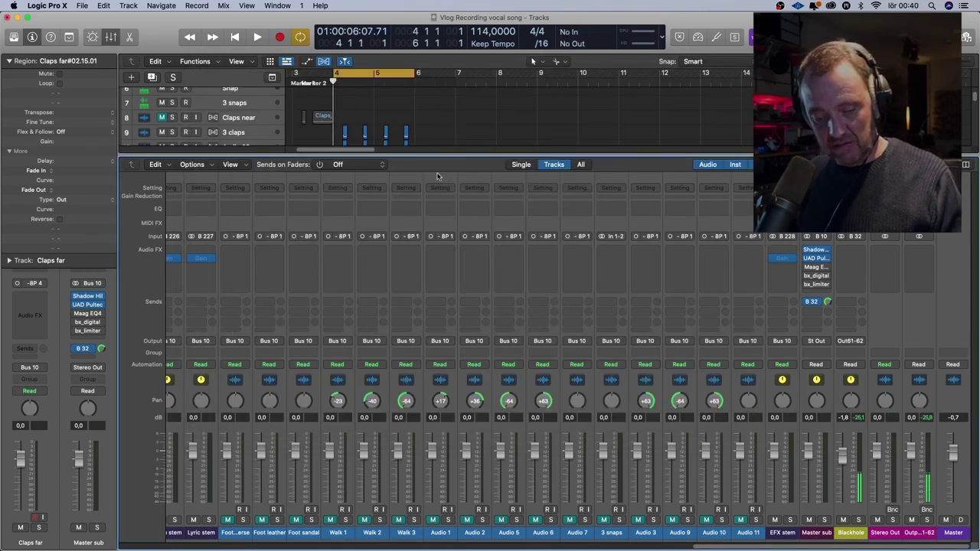
Place the big clap audio on its own track and mute that track
key("x")
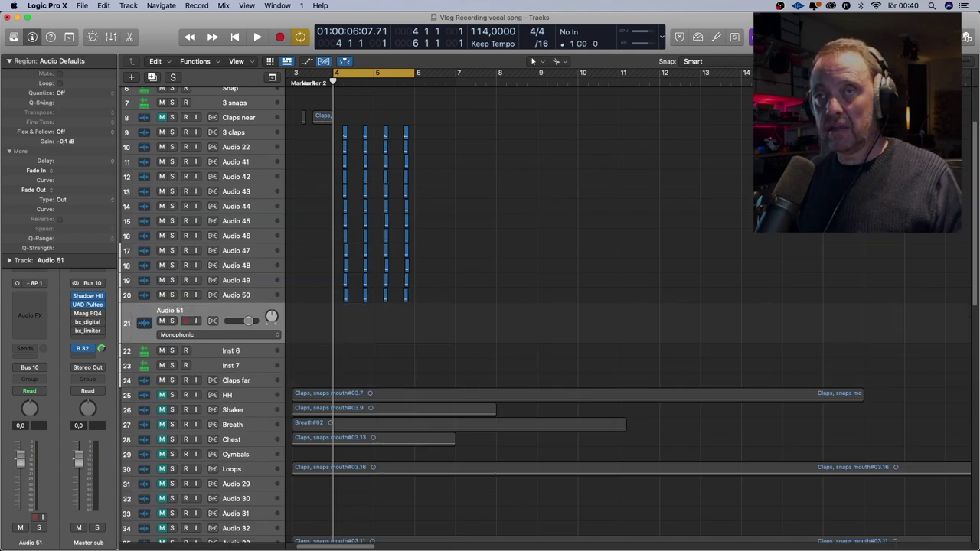
left_click_drag(397, 299, 383, 334)
left_click_drag(229, 118, 348, 123)
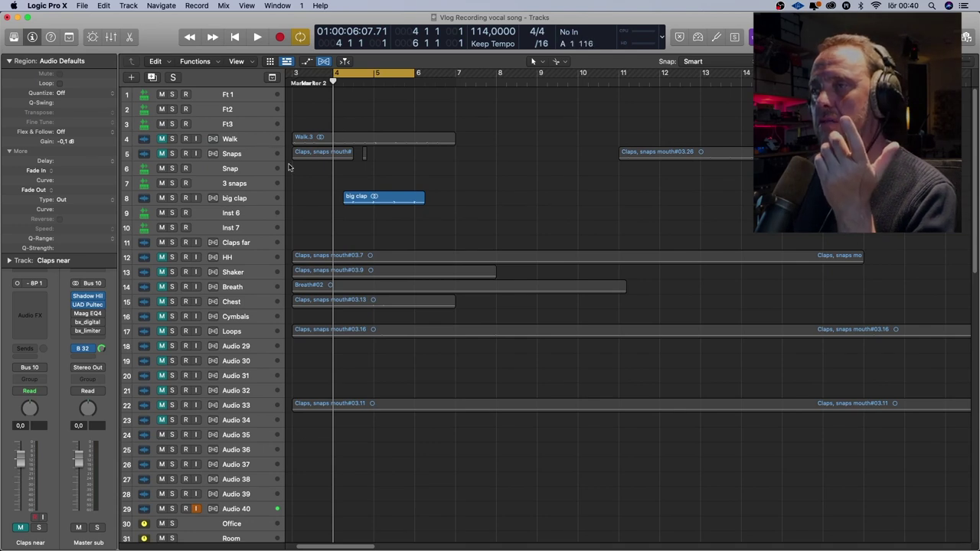
left_click(257, 198)
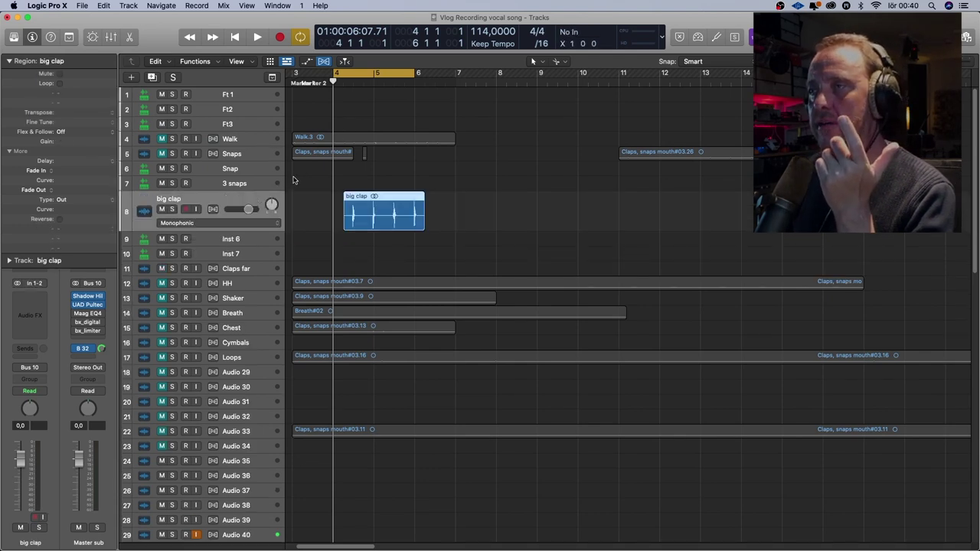
left_click(161, 210)
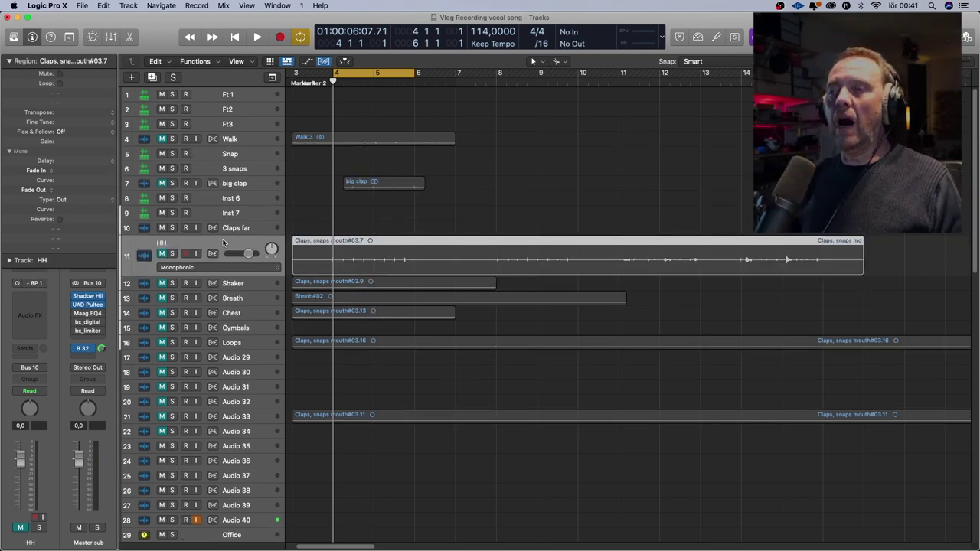
Turn off the bars 4–6 loop, audition HH, and cut its region at bar 4
left_click(161, 254)
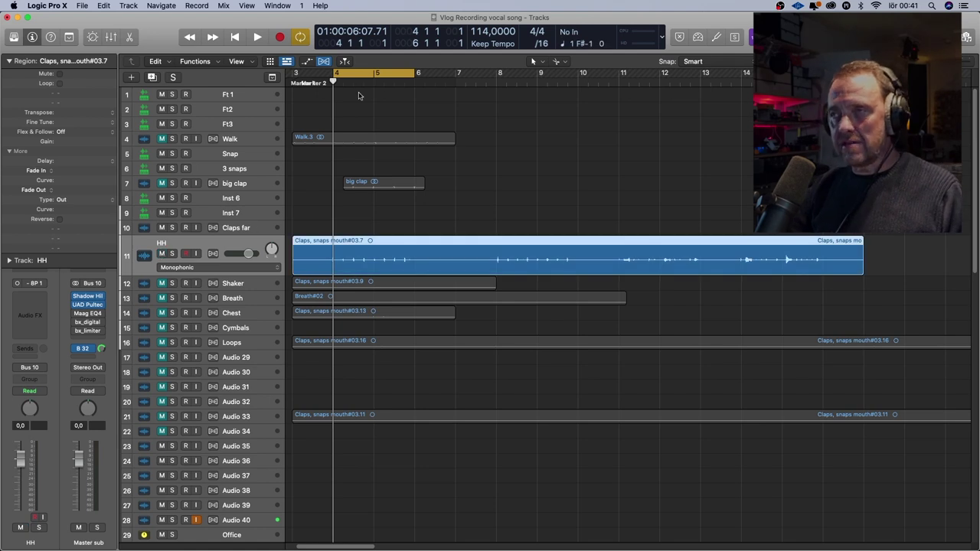
left_click(365, 72)
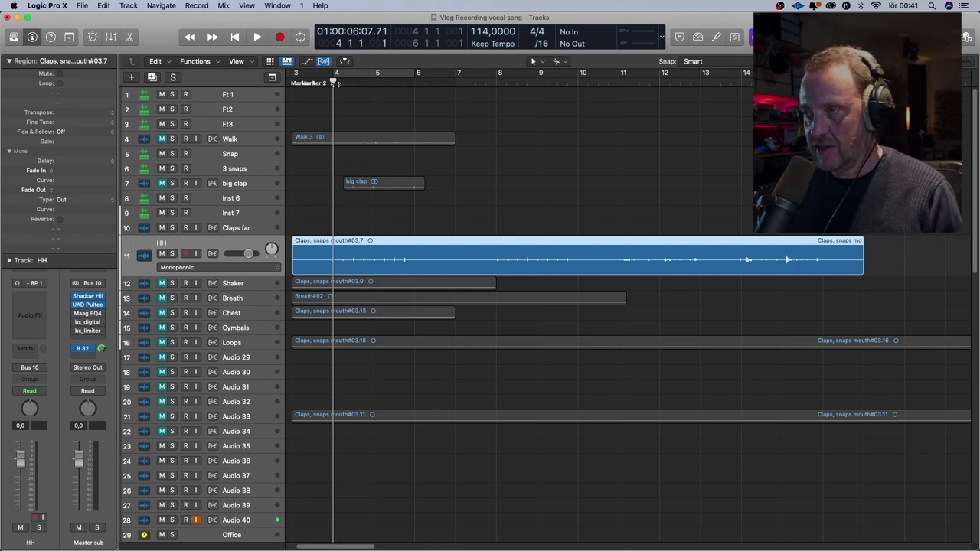
key("space")
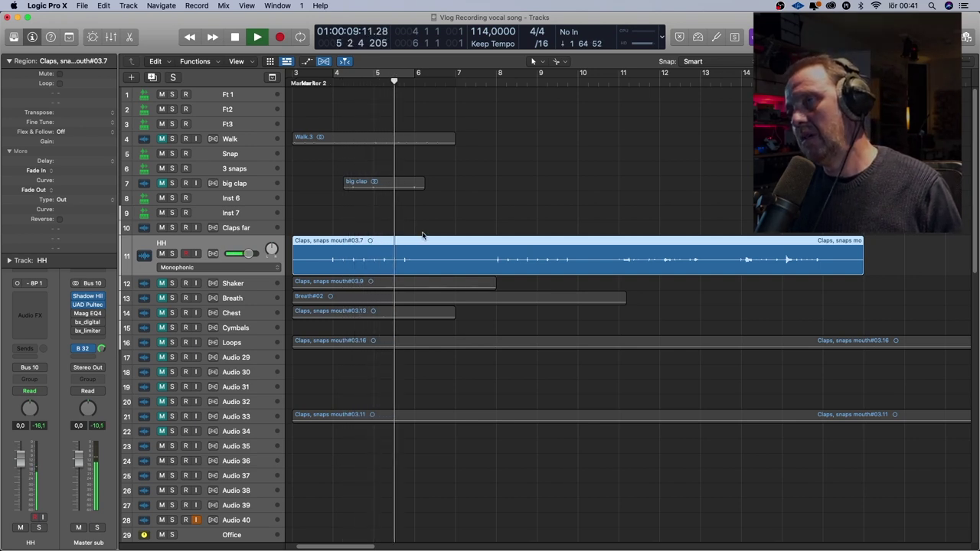
key("space")
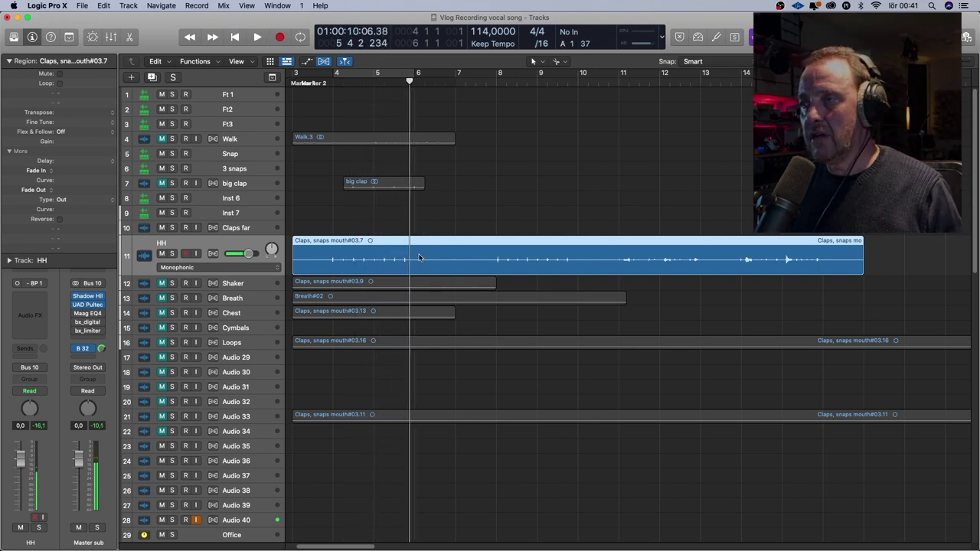
left_click(332, 263)
Delete the front HH piece, split the region before bar 6, and audition from bars 7.7 and 11
key("Delete")
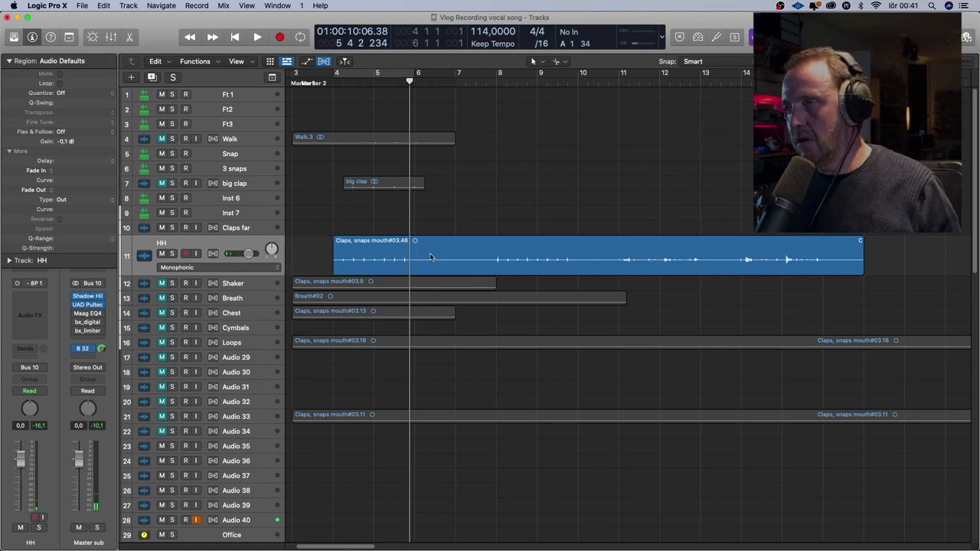
left_click(414, 263)
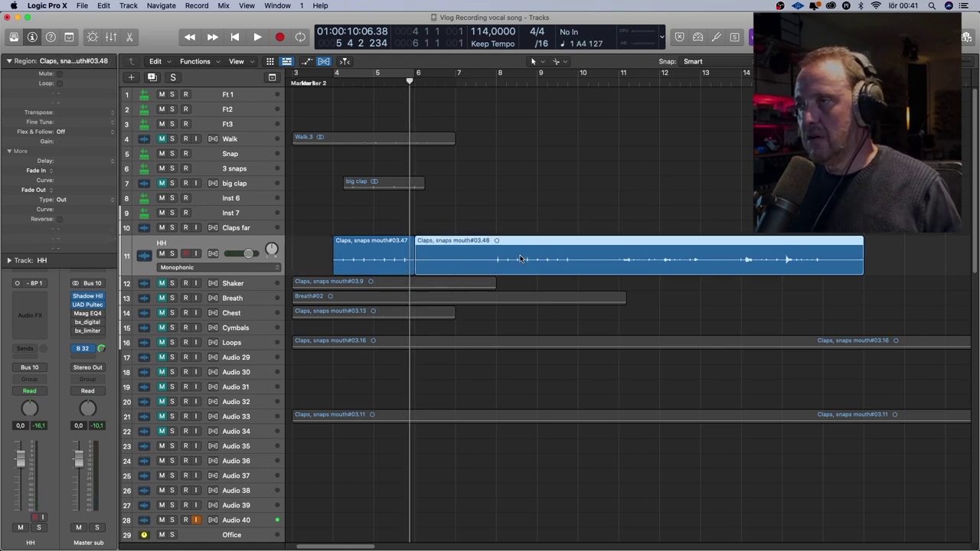
left_click(496, 89)
key("space")
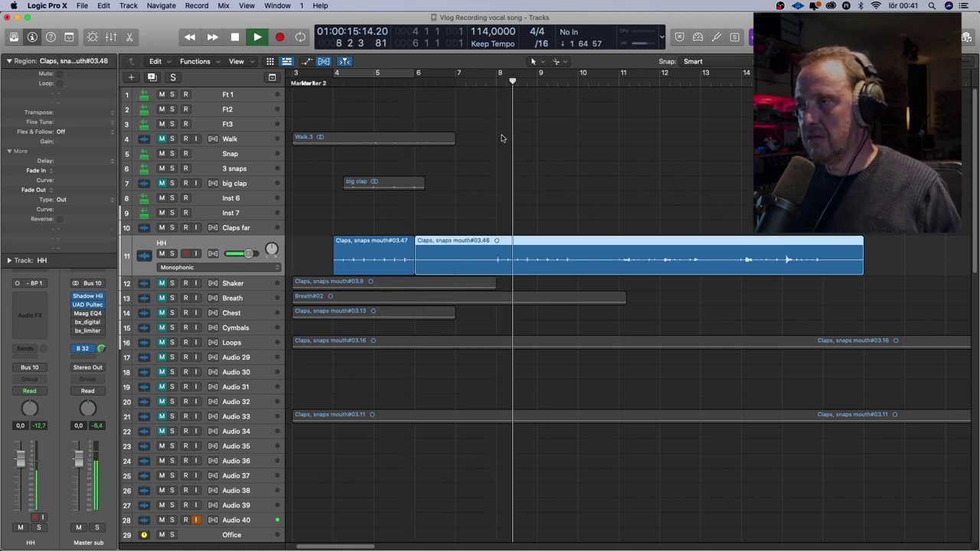
left_click(620, 91)
key("space")
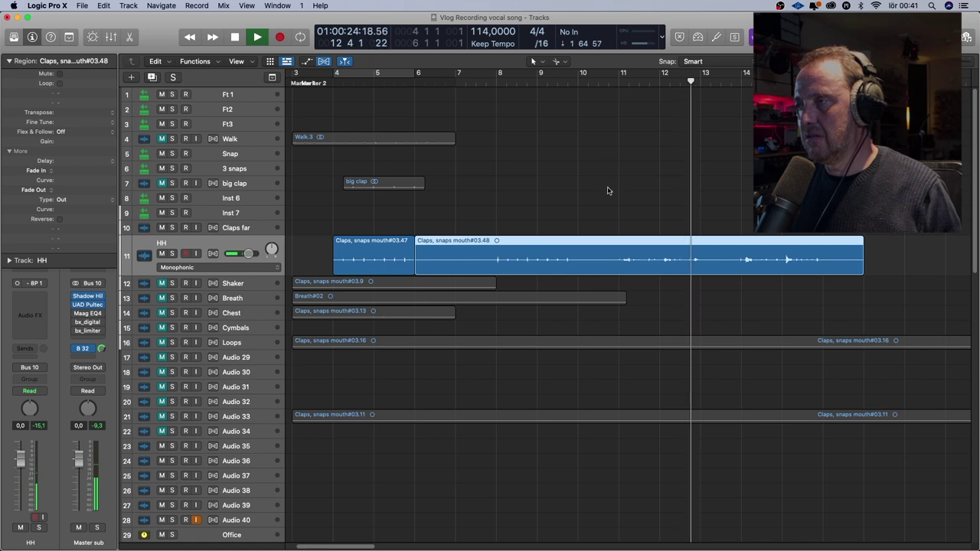
key("space")
Split the HH region at bars 11 and 13, delete the unwanted pieces, and move the rest to bar 7
left_click(703, 265)
left_click(621, 270)
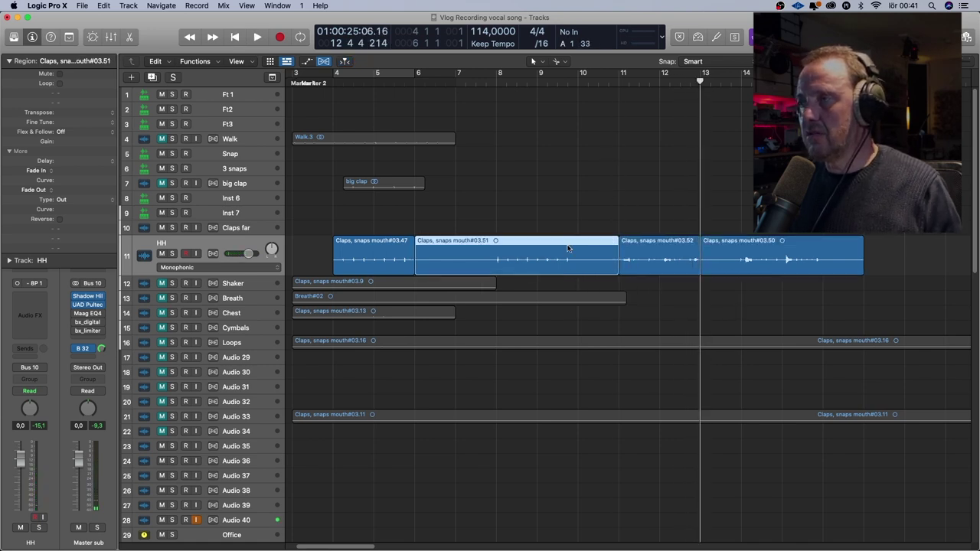
key("Delete")
left_click(782, 247)
key("Delete")
left_click_drag(662, 248, 501, 248)
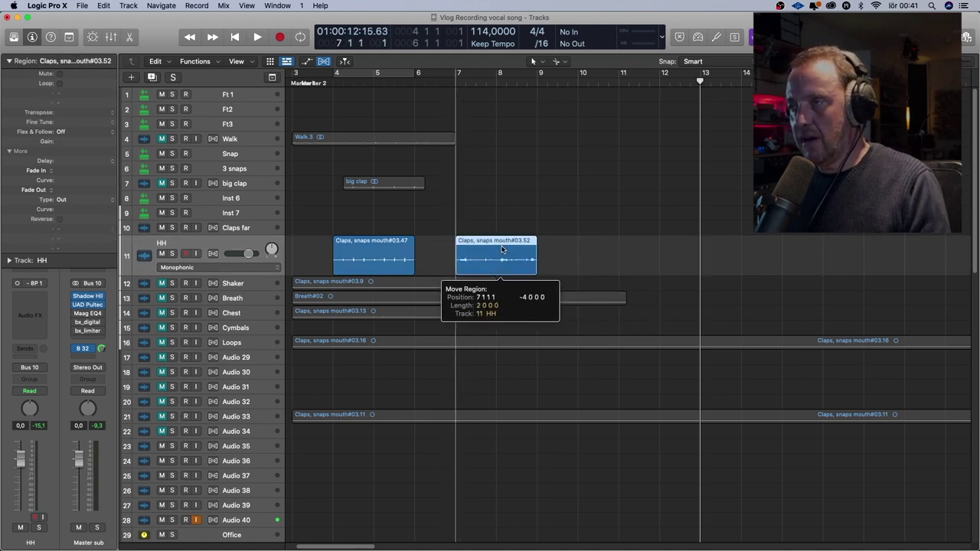
left_click(258, 246)
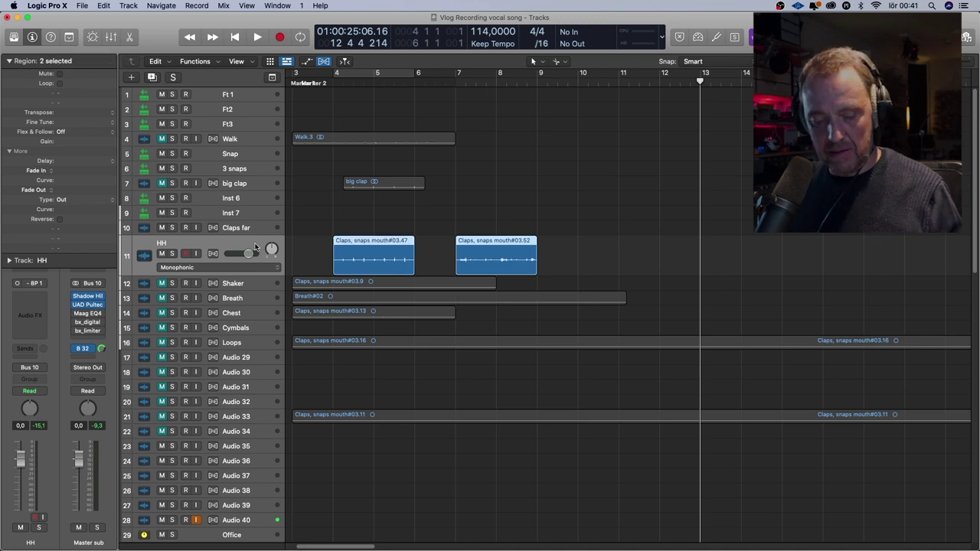
left_click(272, 269)
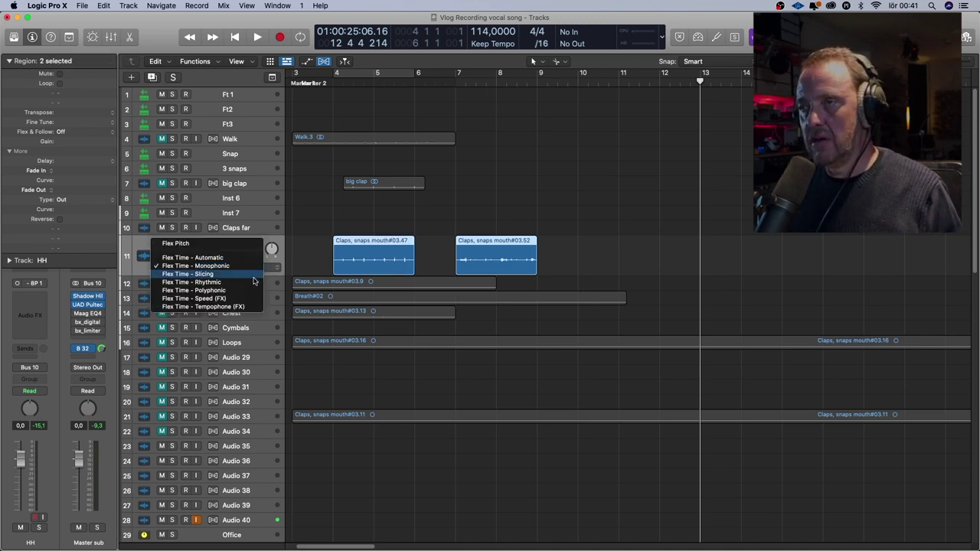
left_click(253, 276)
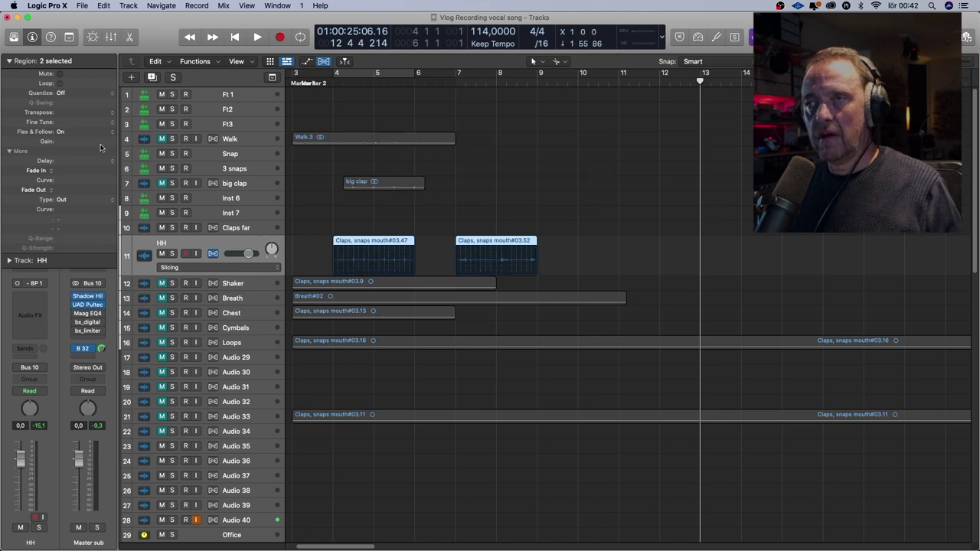
left_click(58, 93)
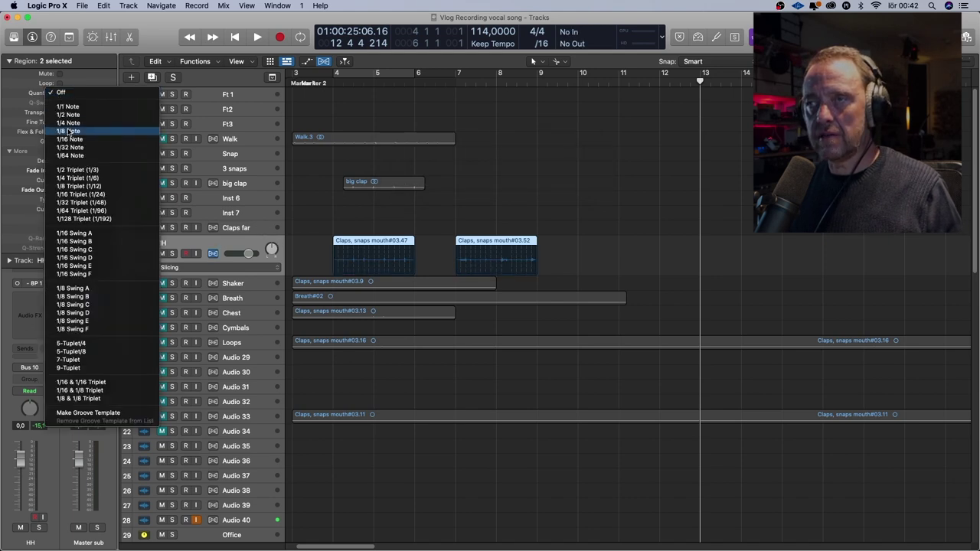
left_click(65, 132)
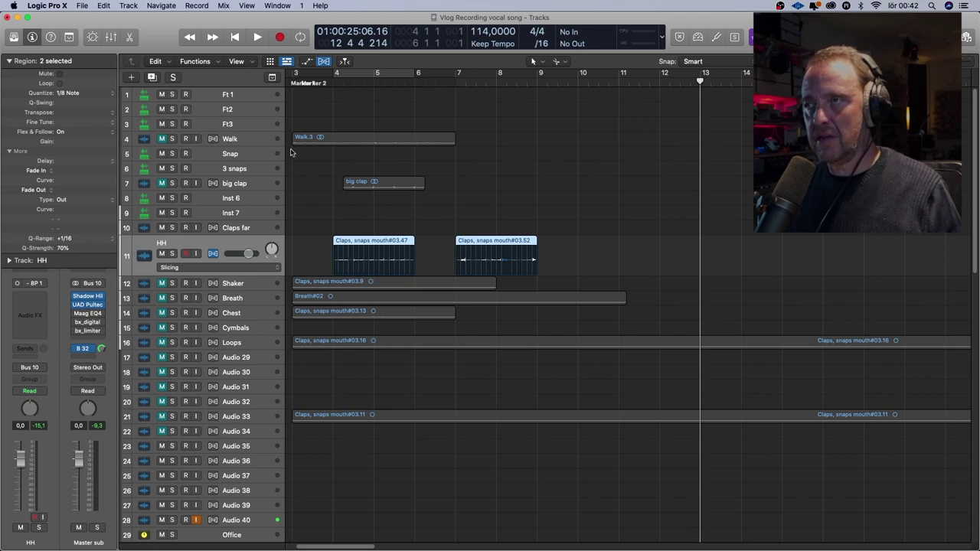
key("shift+Return")
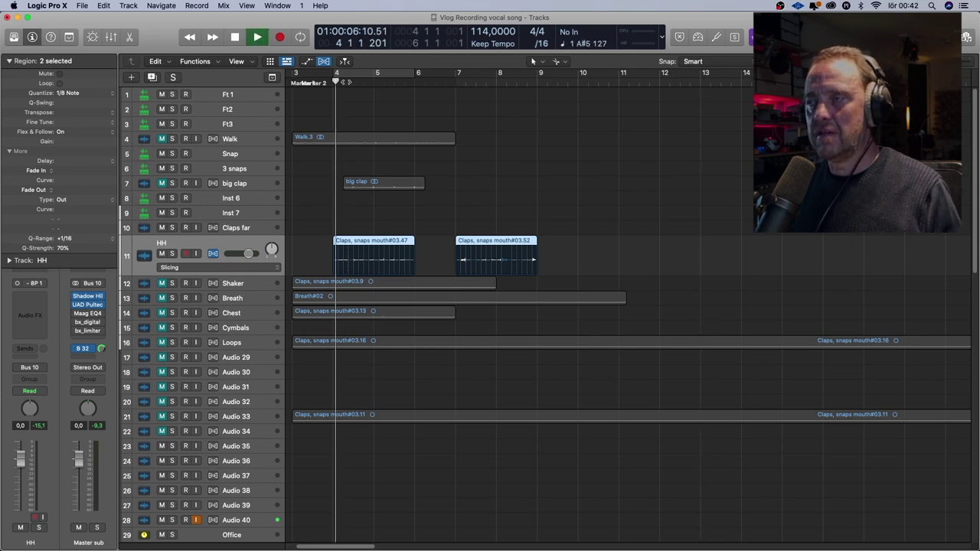
key("space")
key("space")
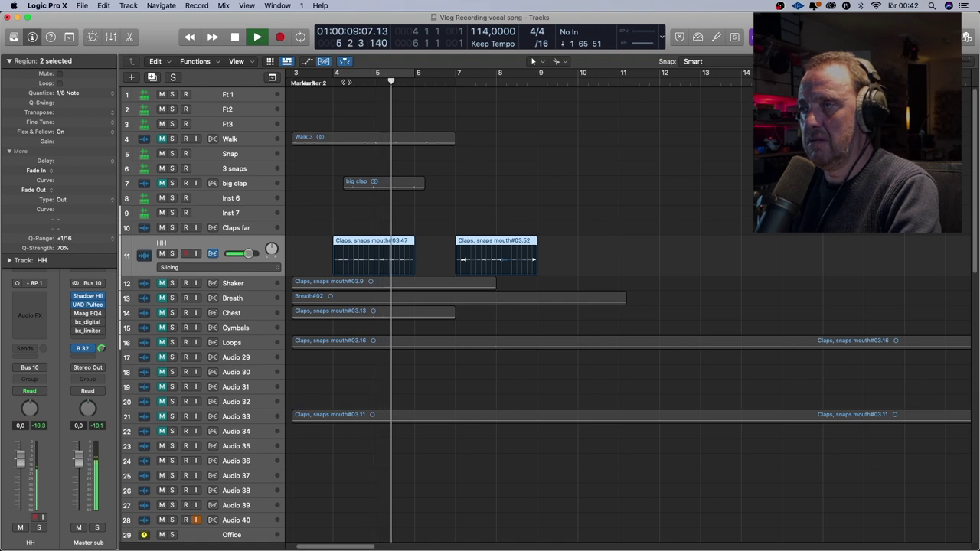
key("z")
left_click(337, 264)
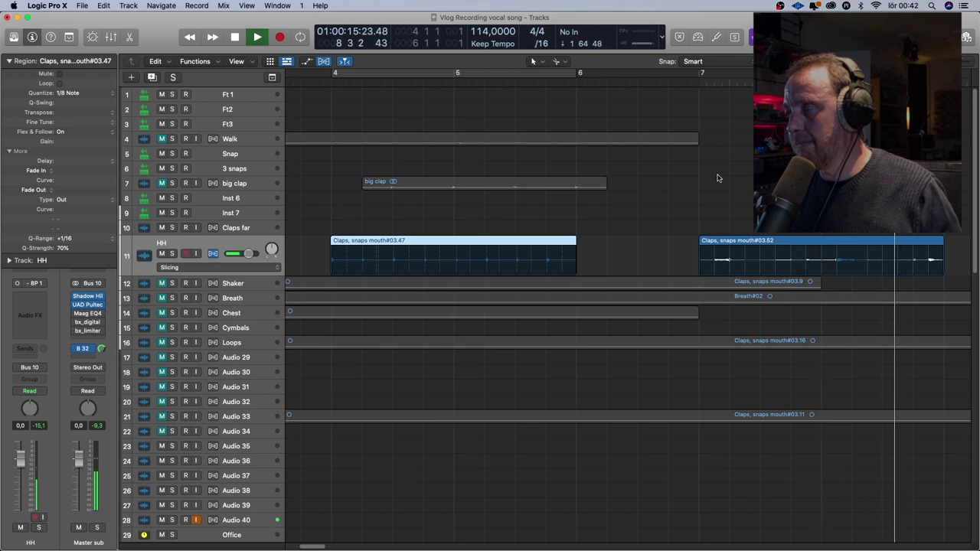
key("space")
left_click(248, 250)
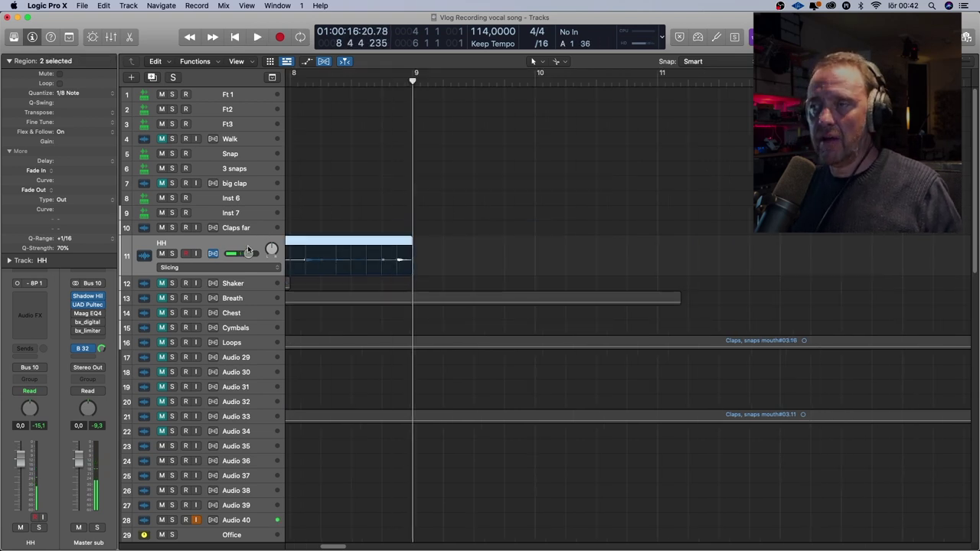
key("super+Left")
key("super+Left")
key("super+Left")
left_click(280, 289)
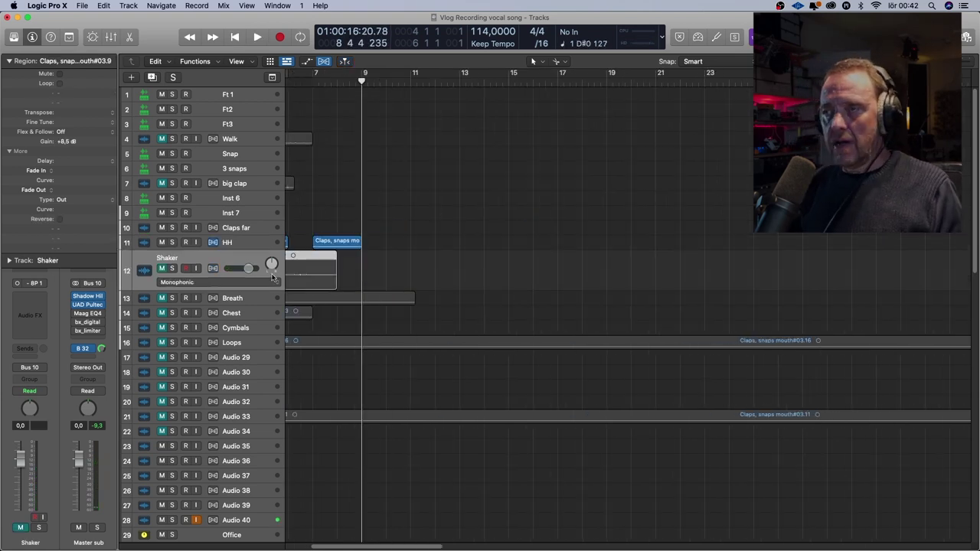
left_click_drag(402, 546, 375, 546)
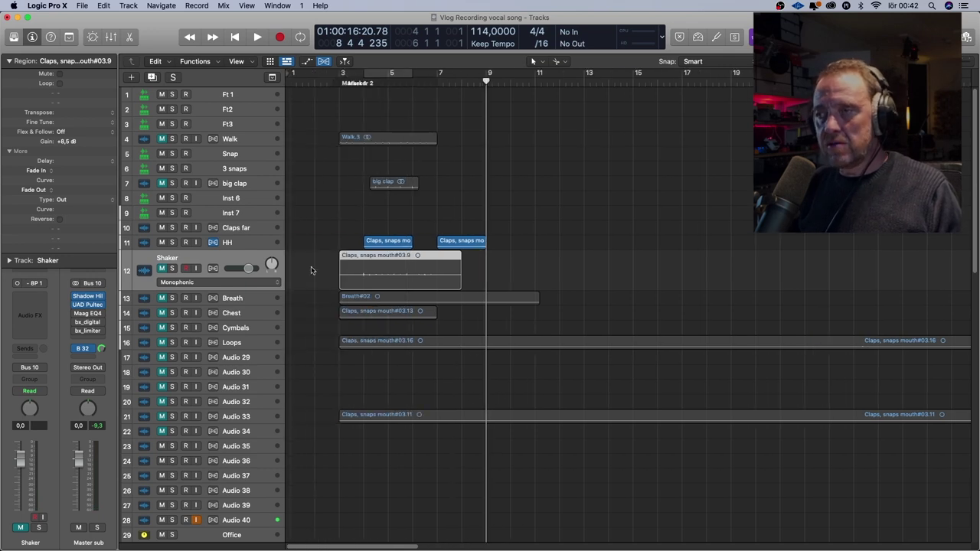
left_click(255, 300)
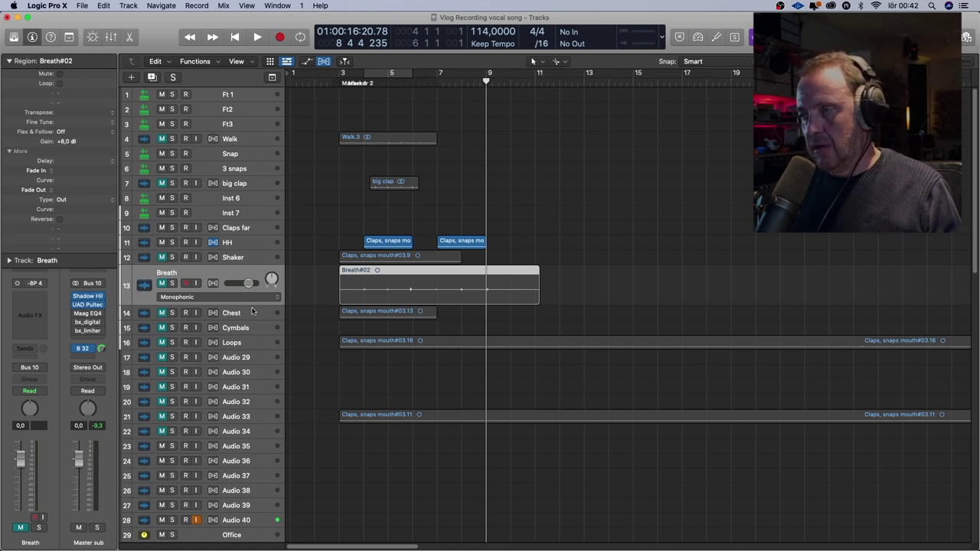
left_click(253, 310)
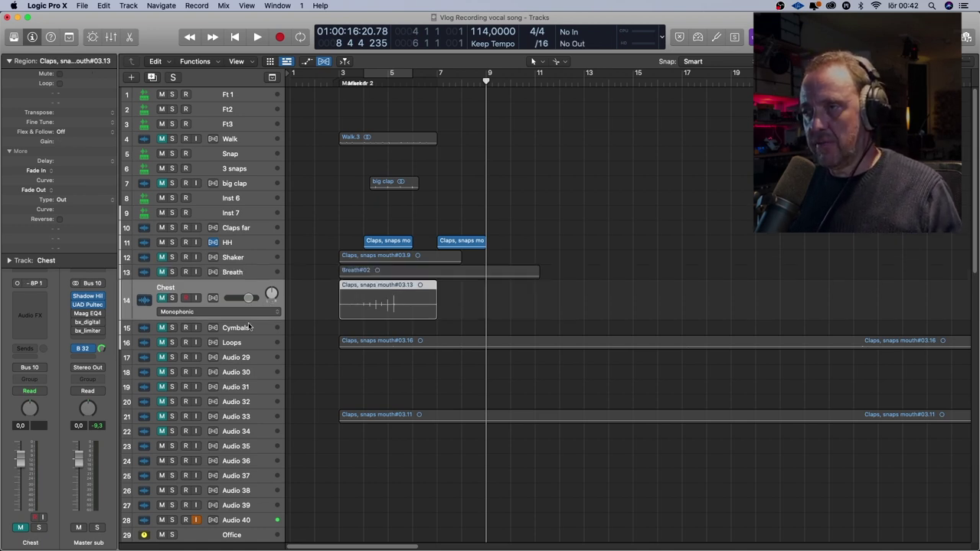
left_click(249, 327)
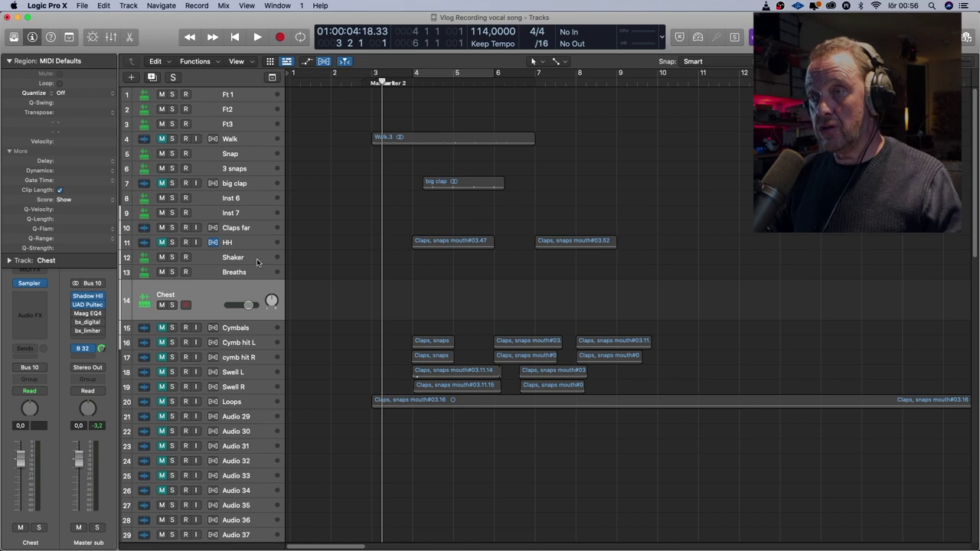
Review the Shaker, Breaths and Chest tracks, moving on to Cymb hit L
left_click(256, 262)
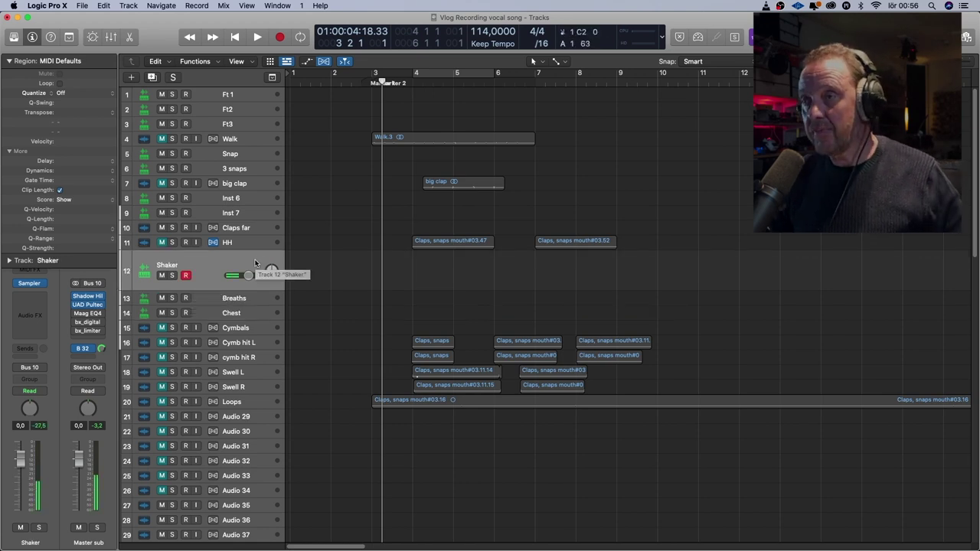
left_click(236, 300)
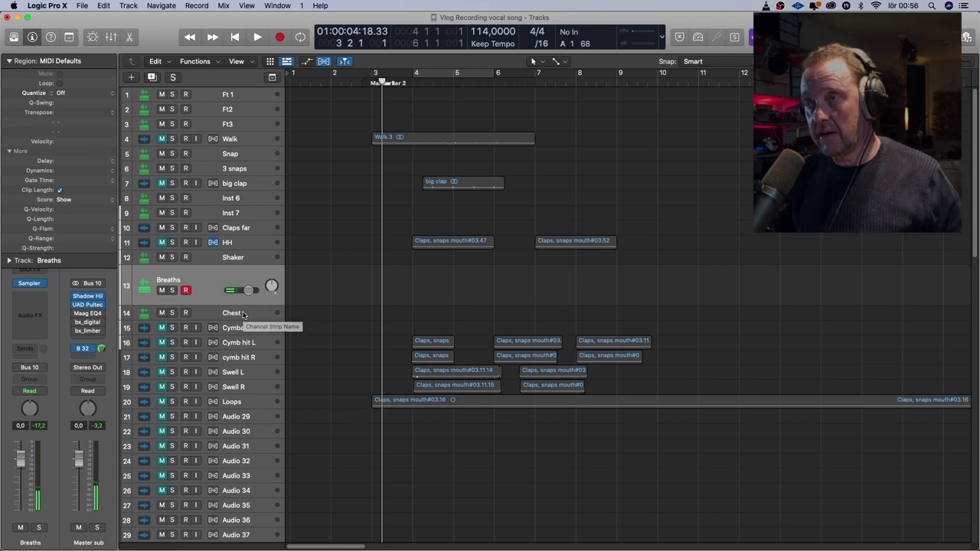
left_click(243, 314)
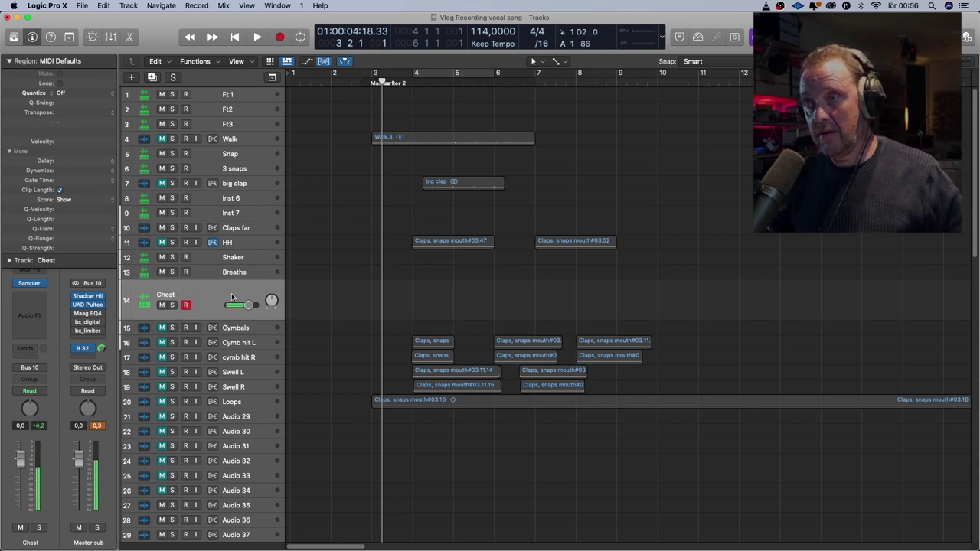
key("Down")
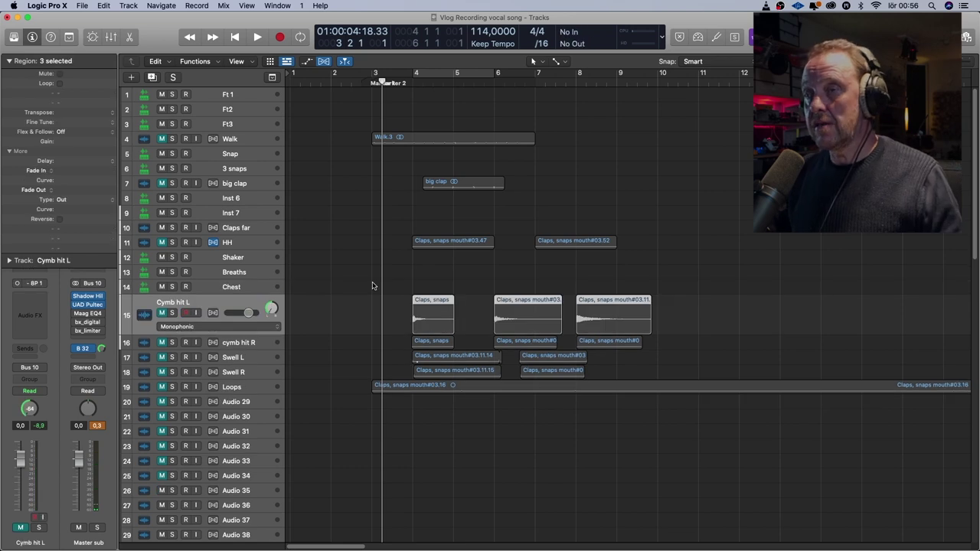
Unmute Cymb hit L and R, audition the cymbal hits, then mute them again
left_click_drag(162, 313, 161, 342)
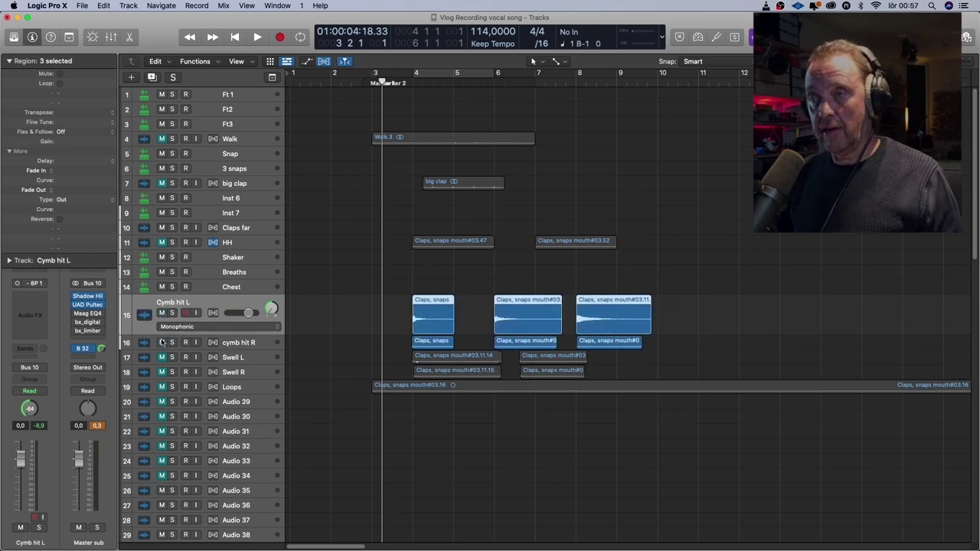
key("space")
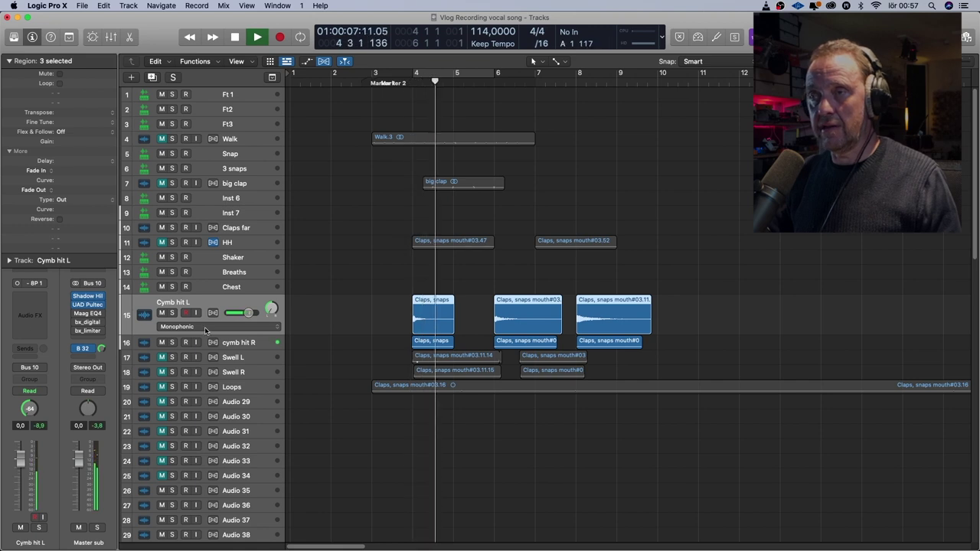
key("space")
left_click_drag(162, 313, 161, 357)
Audition the Swell L and R tracks from bar 4, mute Swell R, and unmute Loops
left_click(232, 363)
left_click(207, 371)
left_click(418, 79)
key("space")
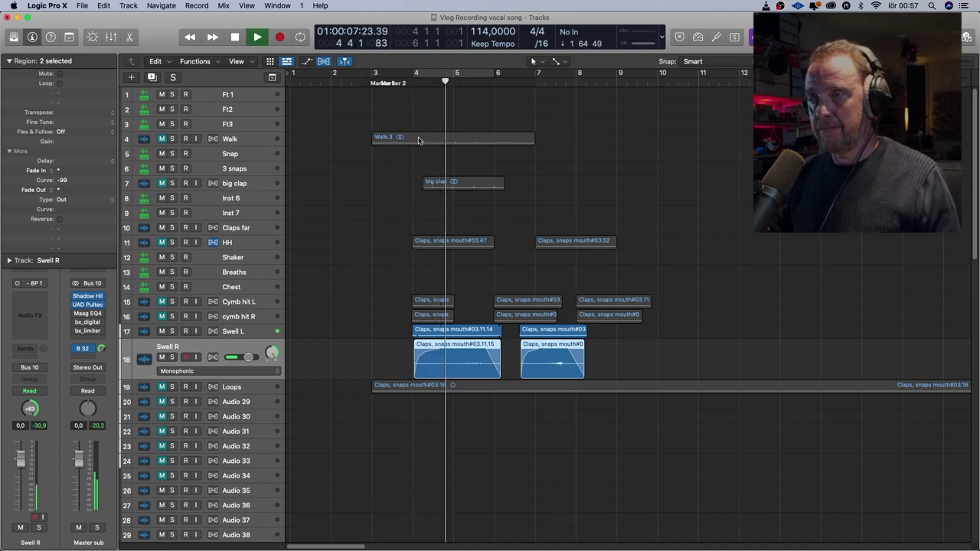
key("space")
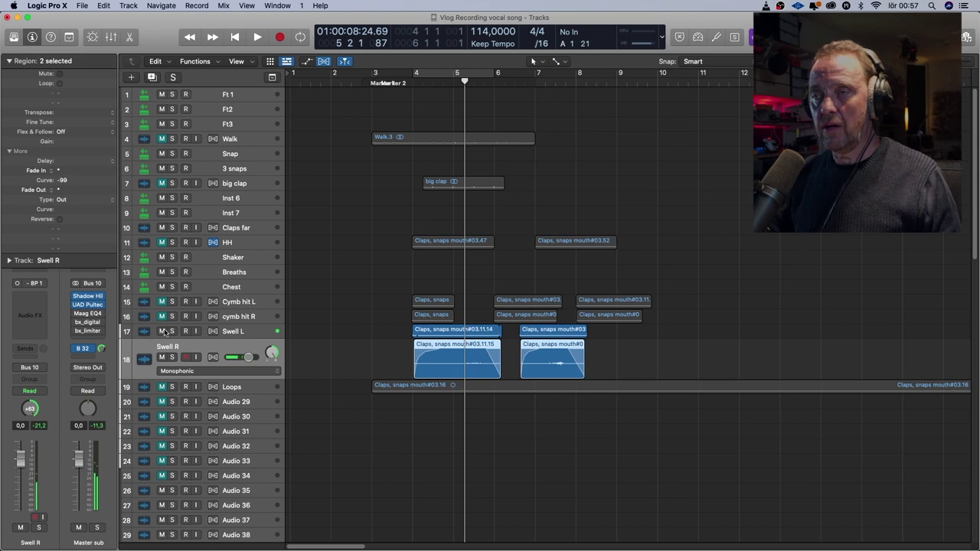
left_click(162, 356)
left_click(232, 388)
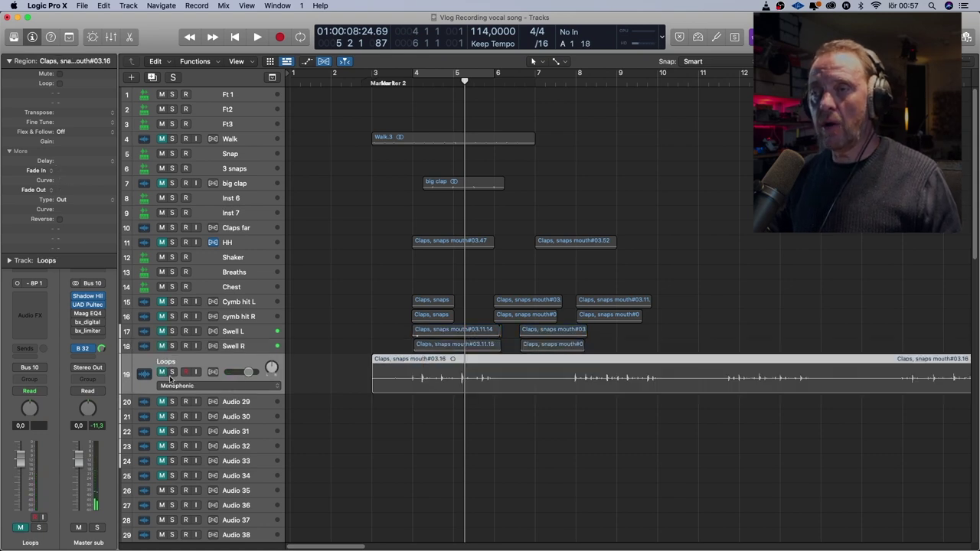
left_click(161, 372)
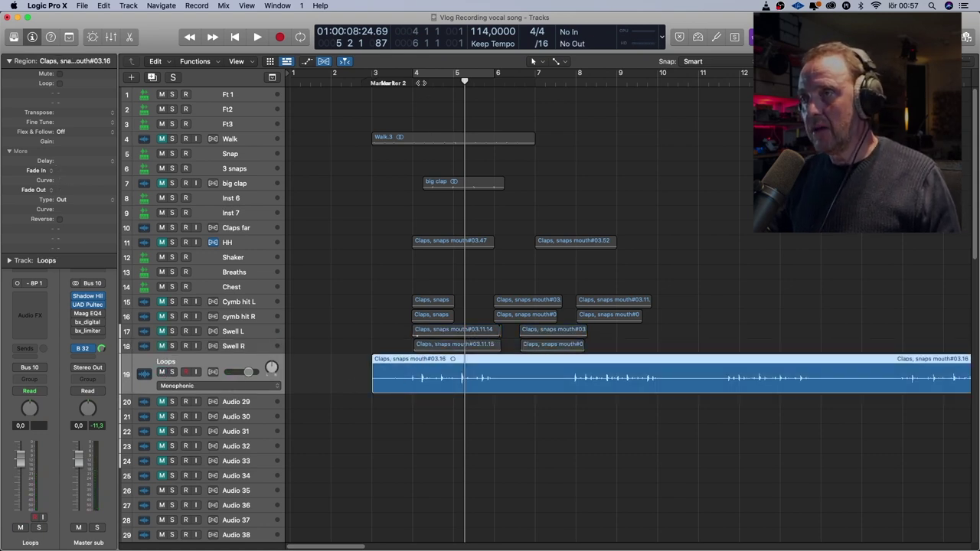
Audition the Loops region from bar 4, then split it with the Scissors at bars 4 and 6
key("space")
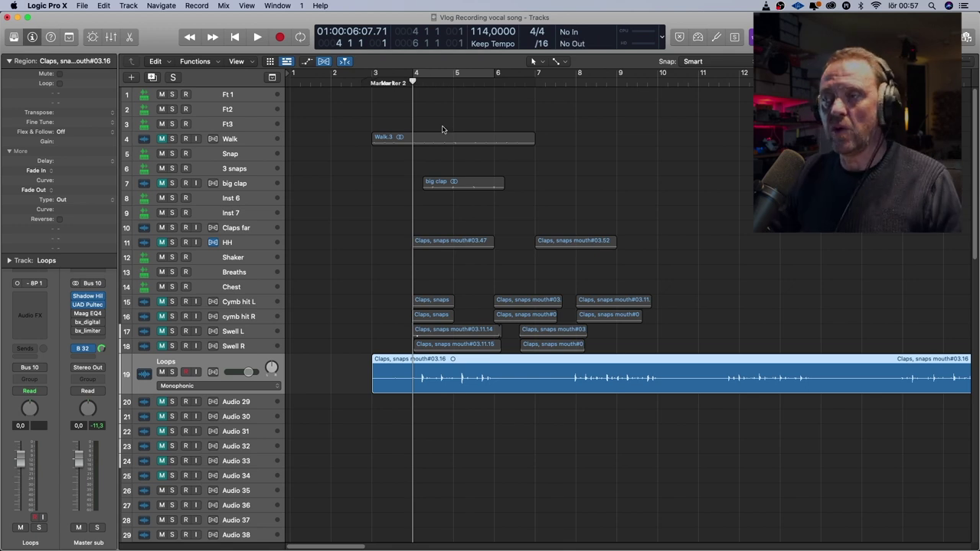
key("space")
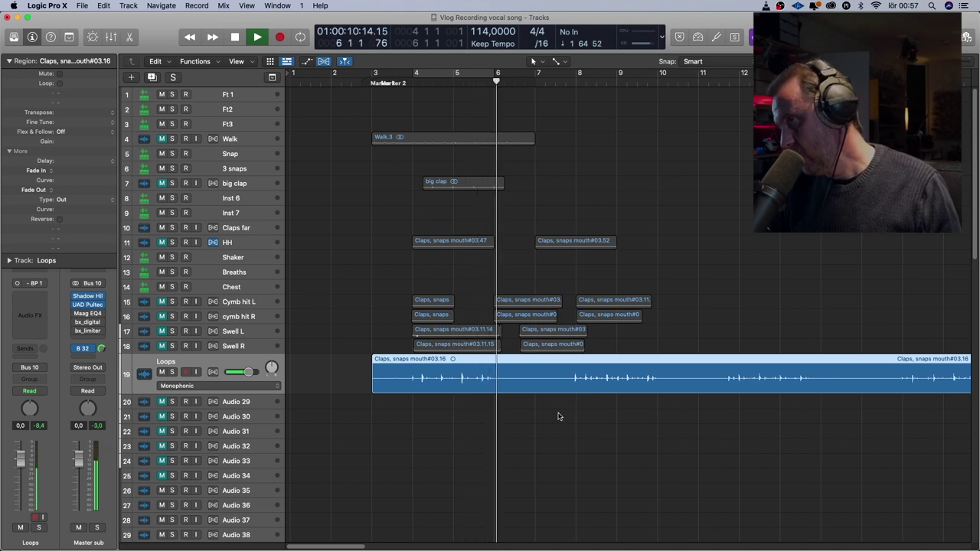
key("space")
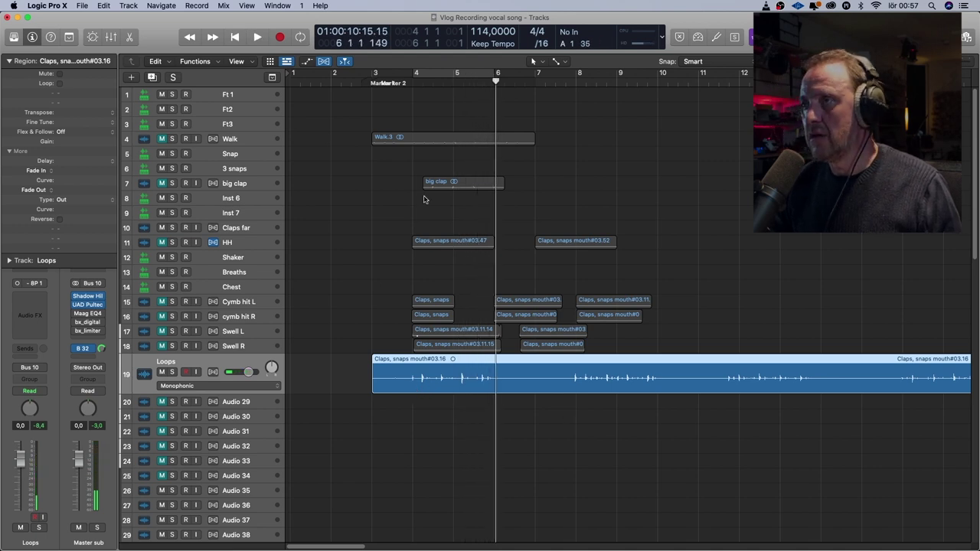
left_click(561, 64)
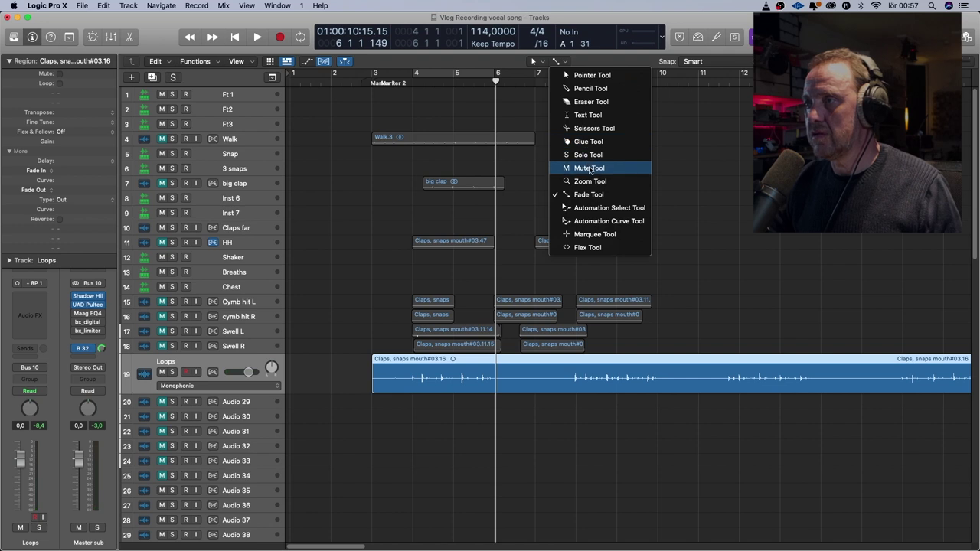
left_click(592, 128)
left_click(414, 375)
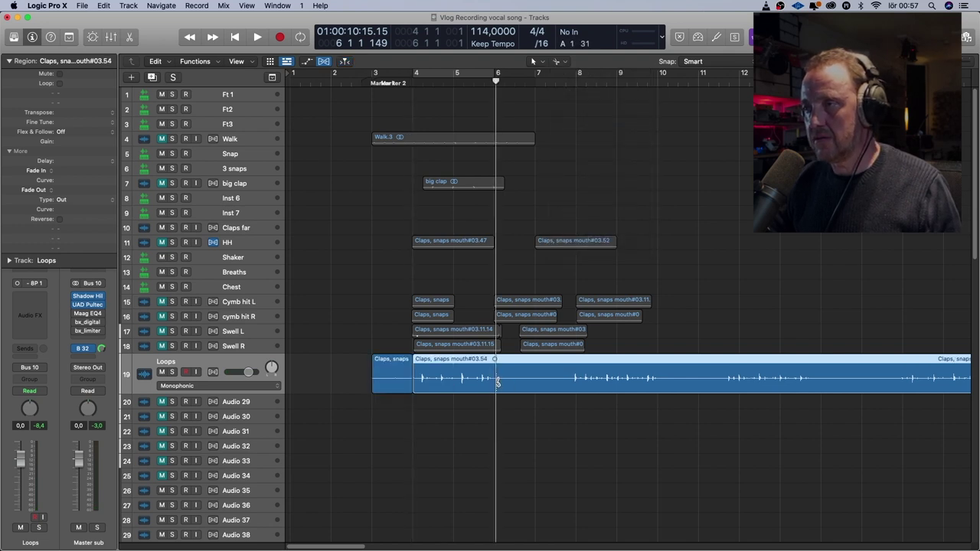
left_click(496, 381)
Audition later parts of the loop around bar 11
key("space")
key("space")
left_click(571, 82)
key("space")
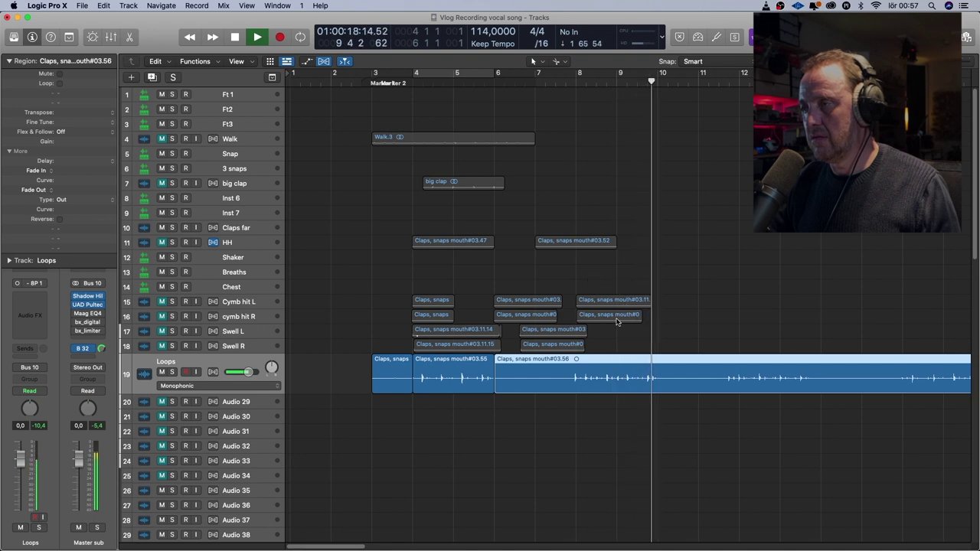
key("space")
key("space")
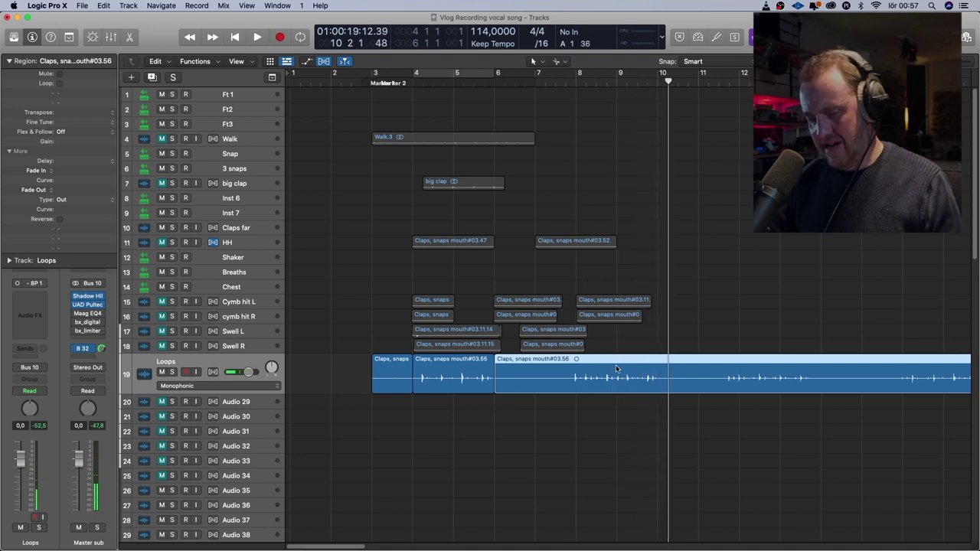
key("space")
left_click(697, 379)
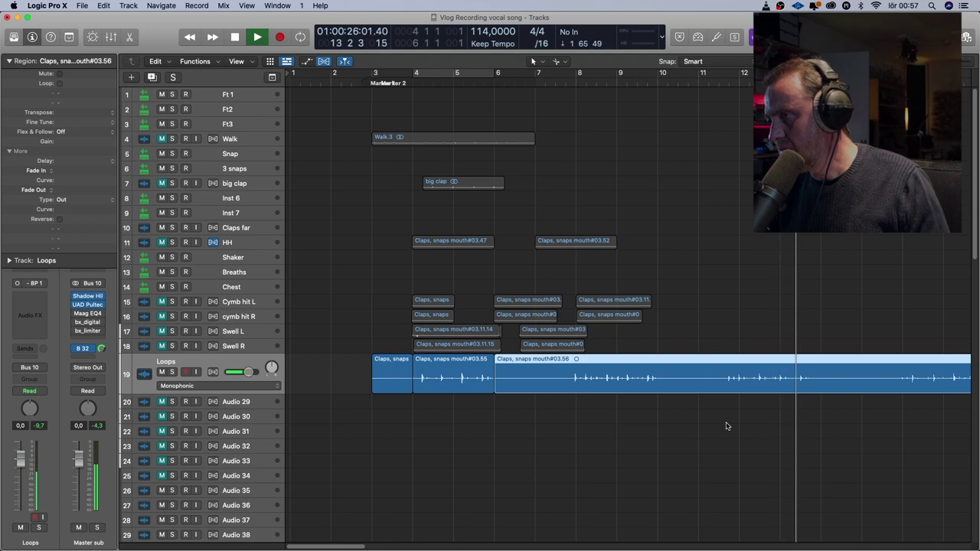
key("space")
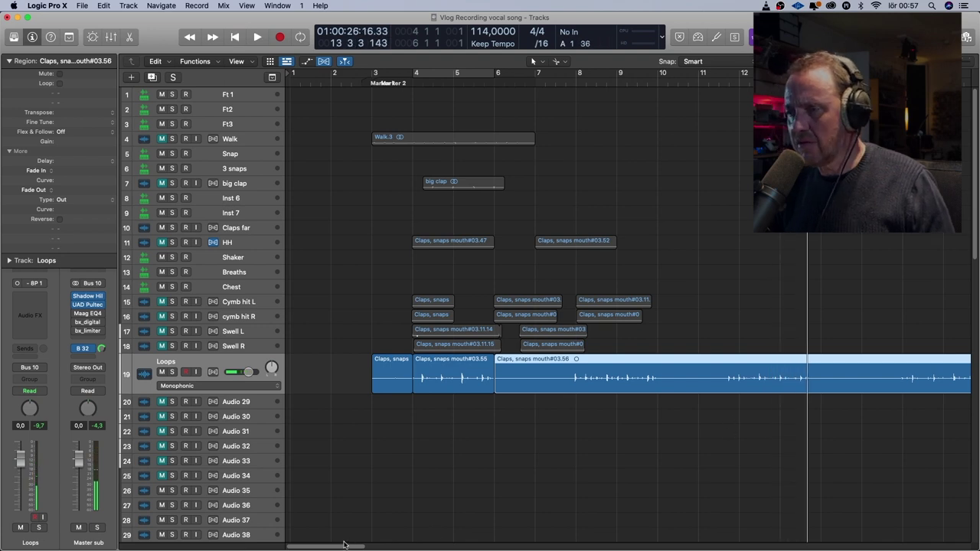
left_click_drag(343, 545, 364, 545)
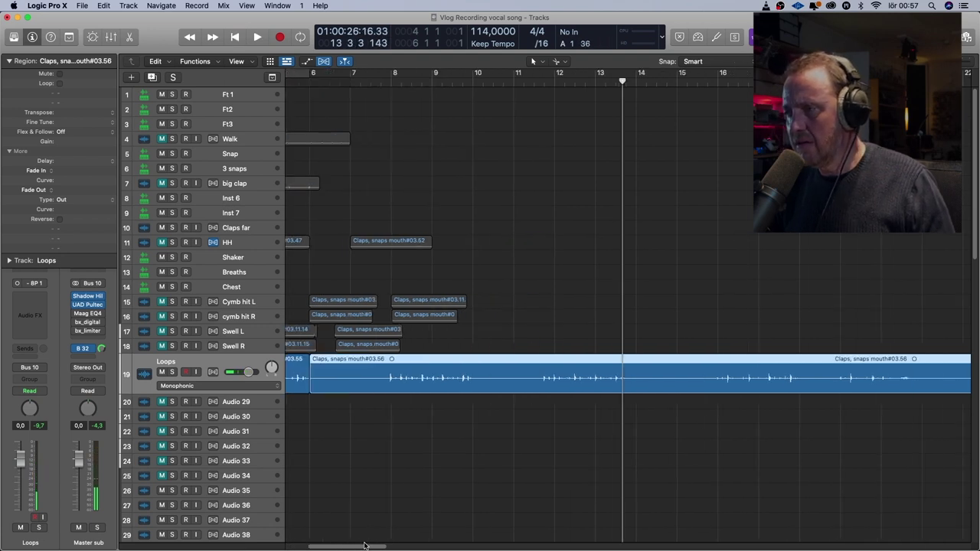
Cut the loop around bars 10.4 and 11.7, delete the gap piece, and slide the next piece left
left_click(545, 379)
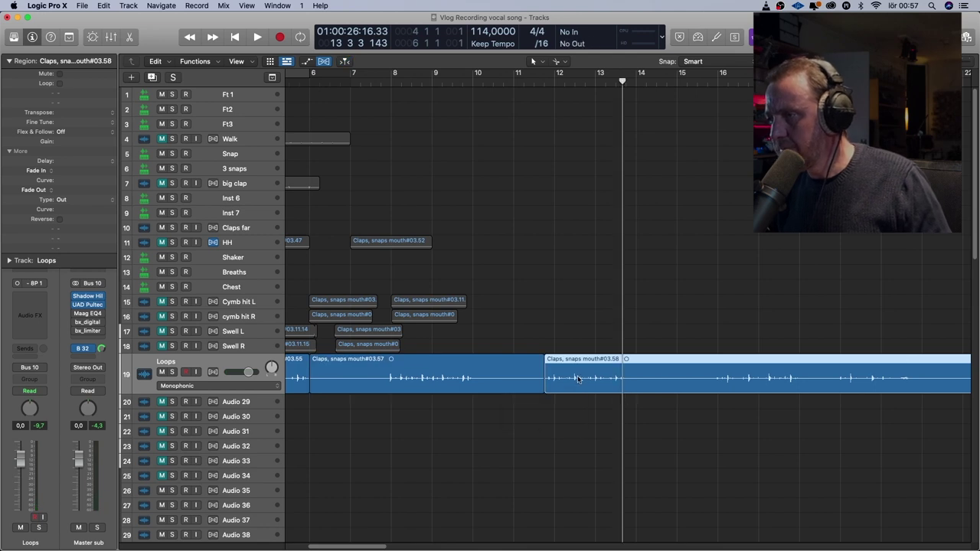
left_click(646, 385)
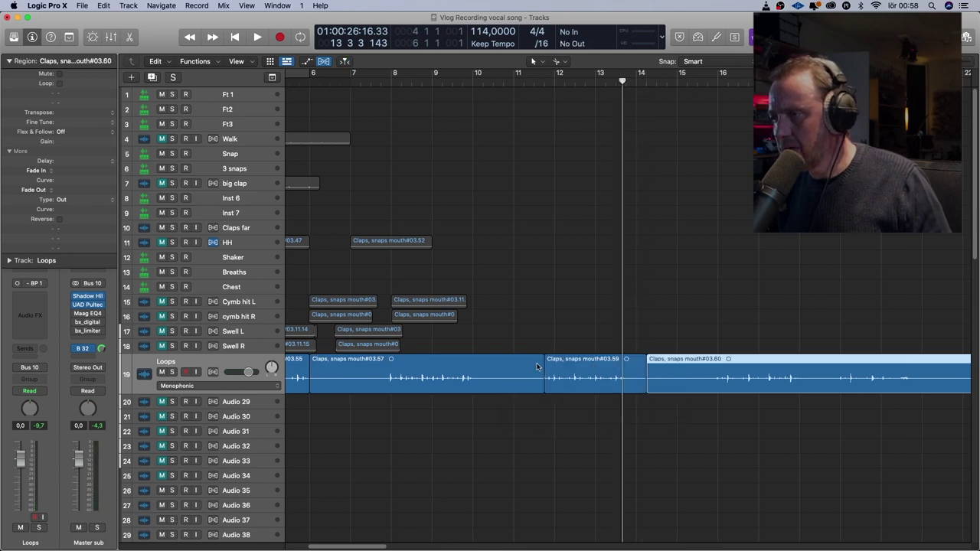
left_click(494, 378)
key("Delete")
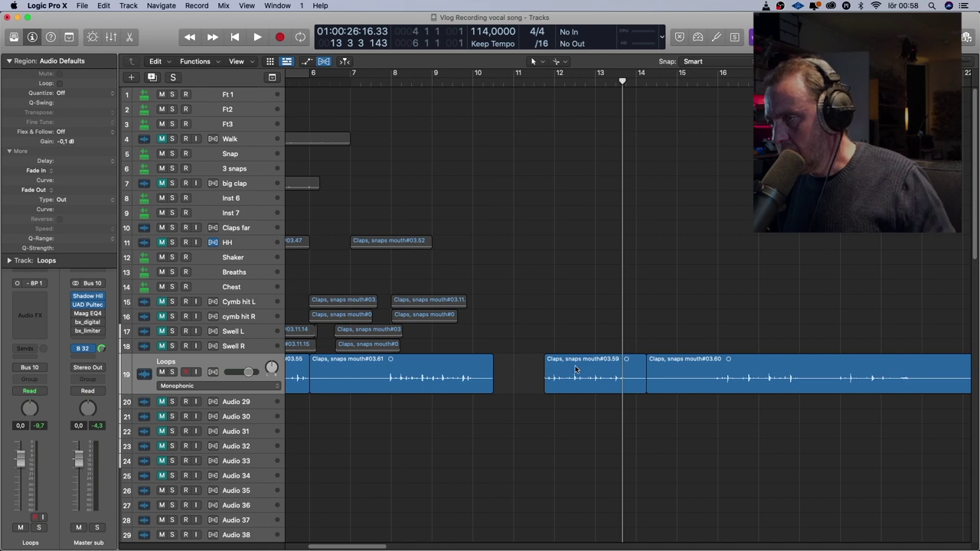
left_click_drag(576, 371, 544, 371)
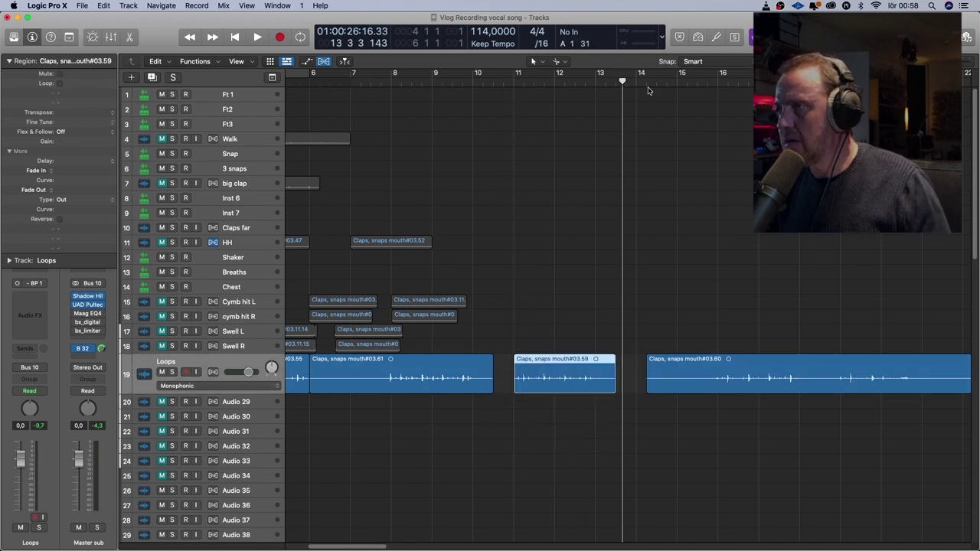
Audition the claps before bar 12, split at bar 13, and delete the leftovers and the bars 6–10 clip
left_click(516, 83)
key("space")
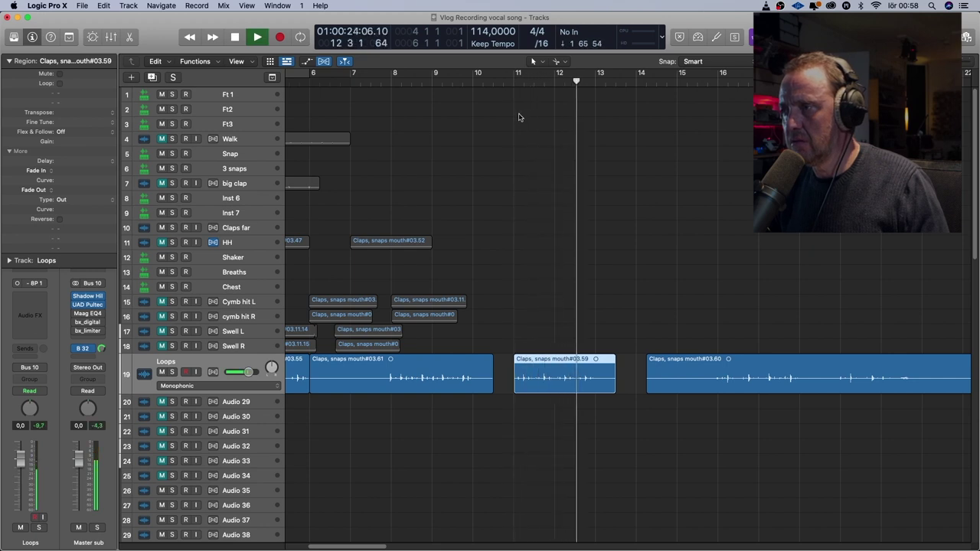
key("space")
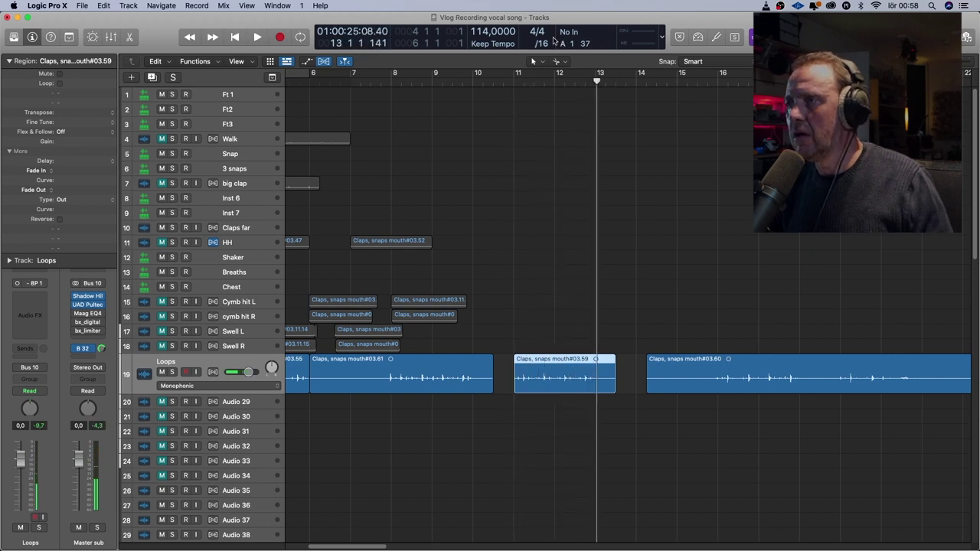
left_click(598, 385, "super")
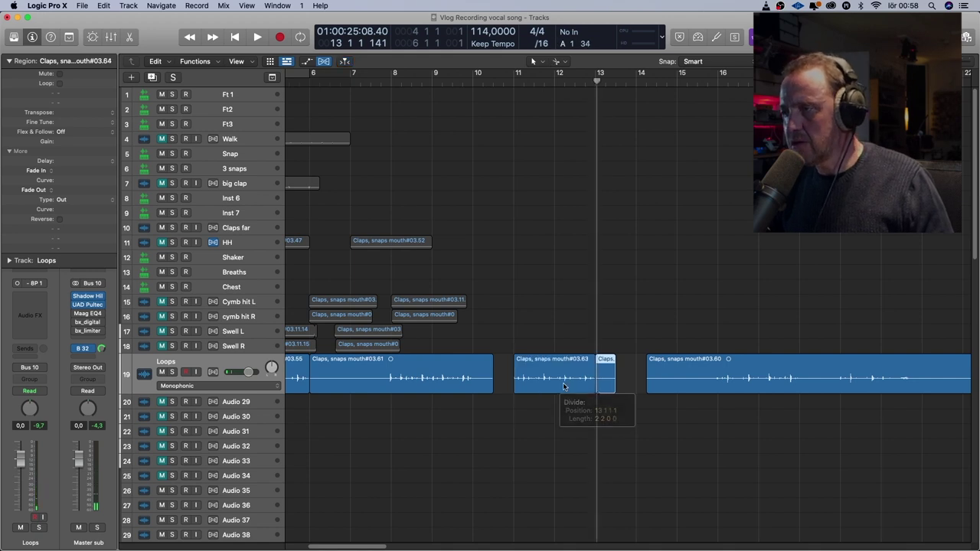
left_click(555, 387, "super")
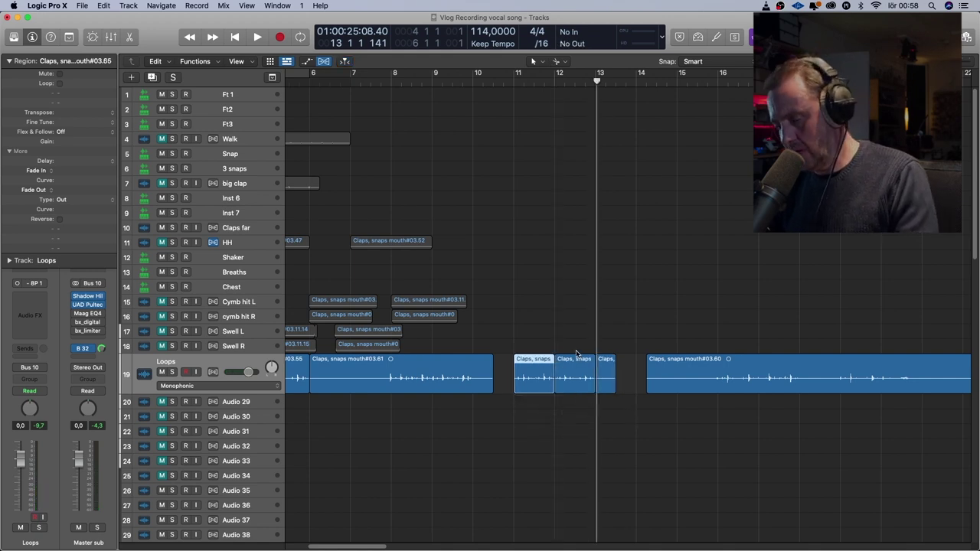
key("Delete")
left_click(605, 370)
key("Delete")
left_click(437, 377)
key("Delete")
left_click(722, 78)
Audition the long loop from bars 19 and 23
key("space")
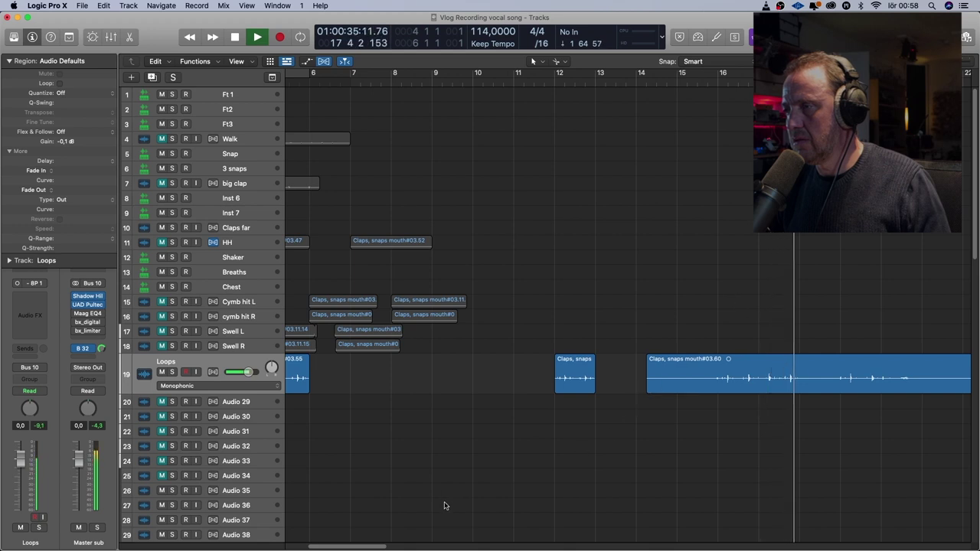
key("space")
left_click_drag(367, 547, 411, 545)
left_click(461, 85)
key("space")
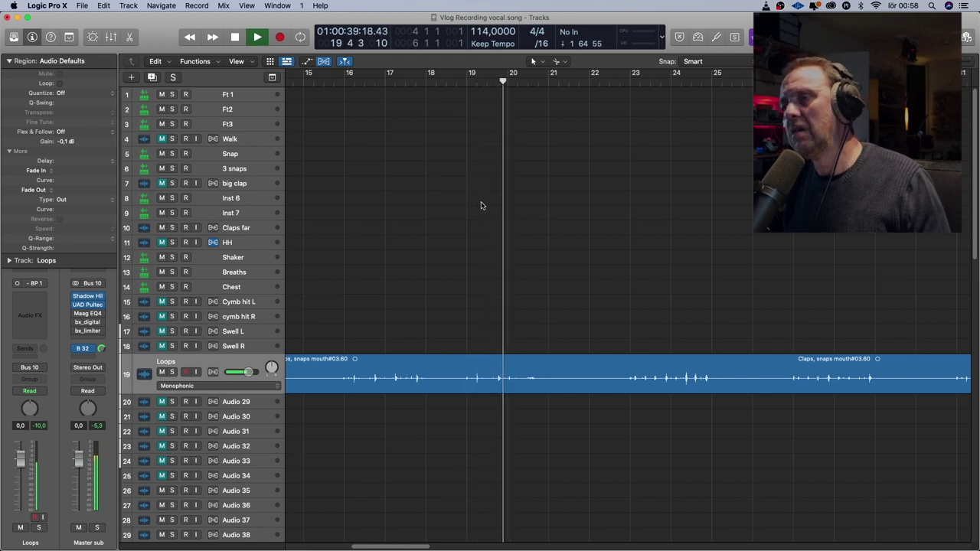
key("space")
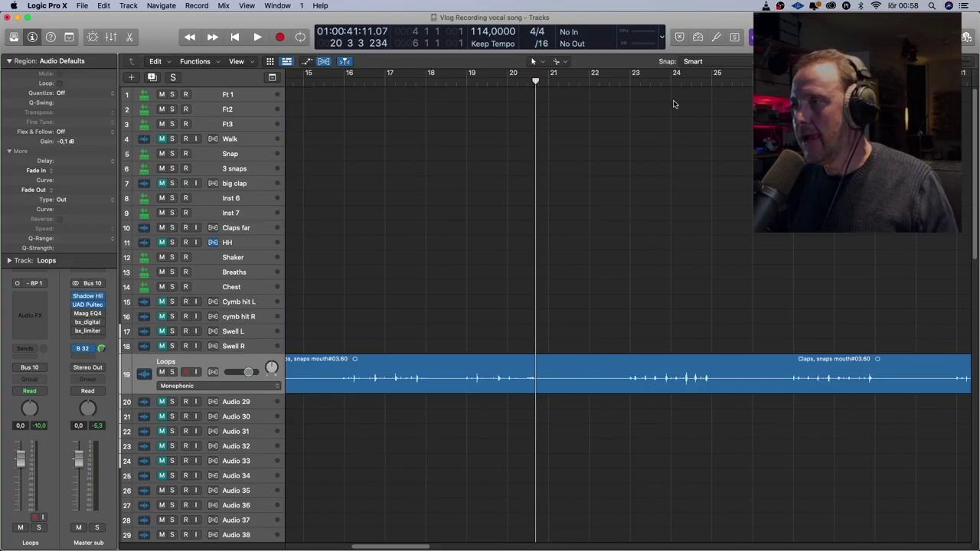
left_click(632, 84)
key("space")
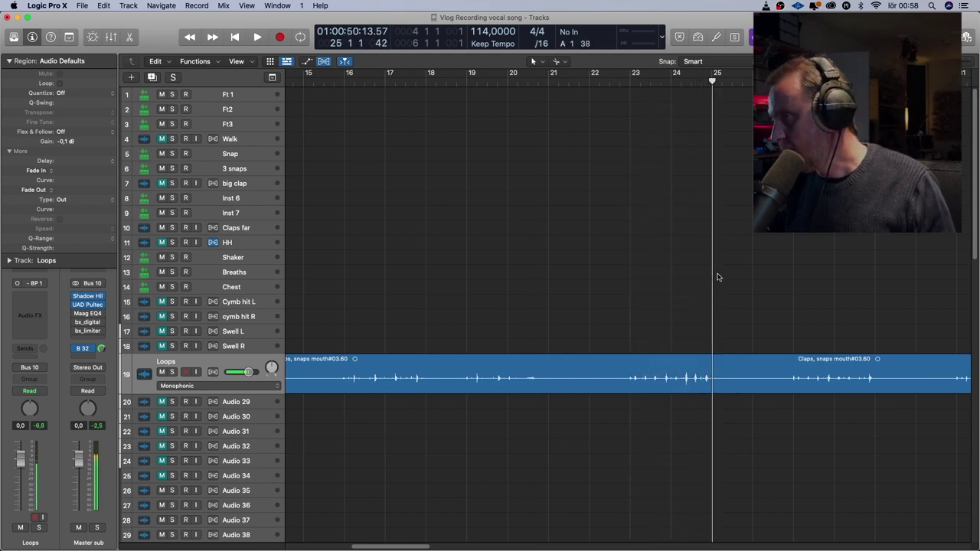
Split the long loop at bars 23, 25, 27 and 29, deleting the bars 25–27 piece and the clip before bar 23
left_click(631, 387)
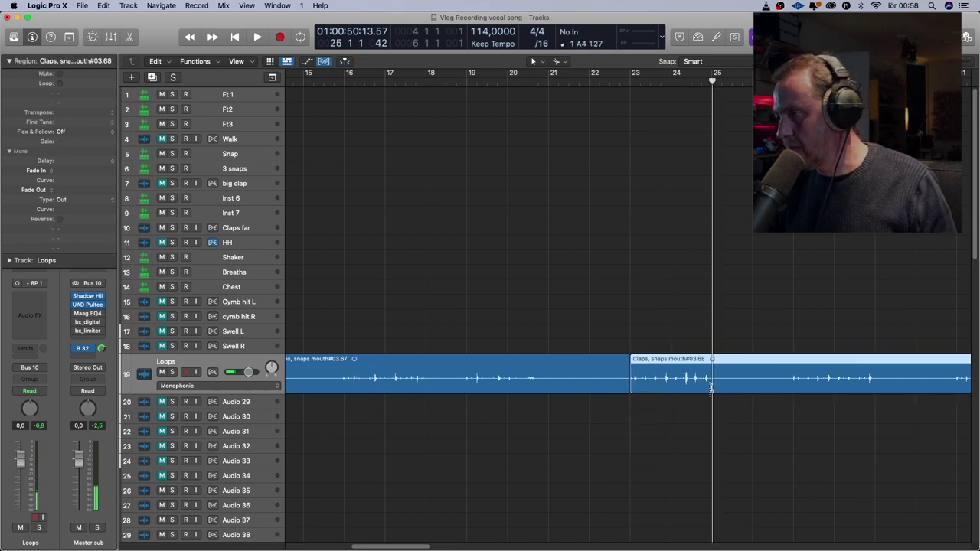
left_click(711, 387)
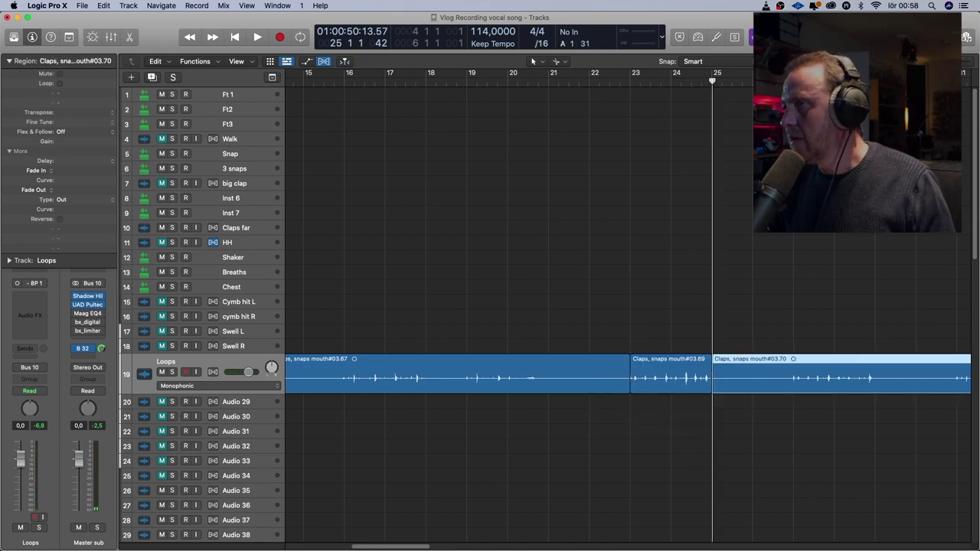
key("space")
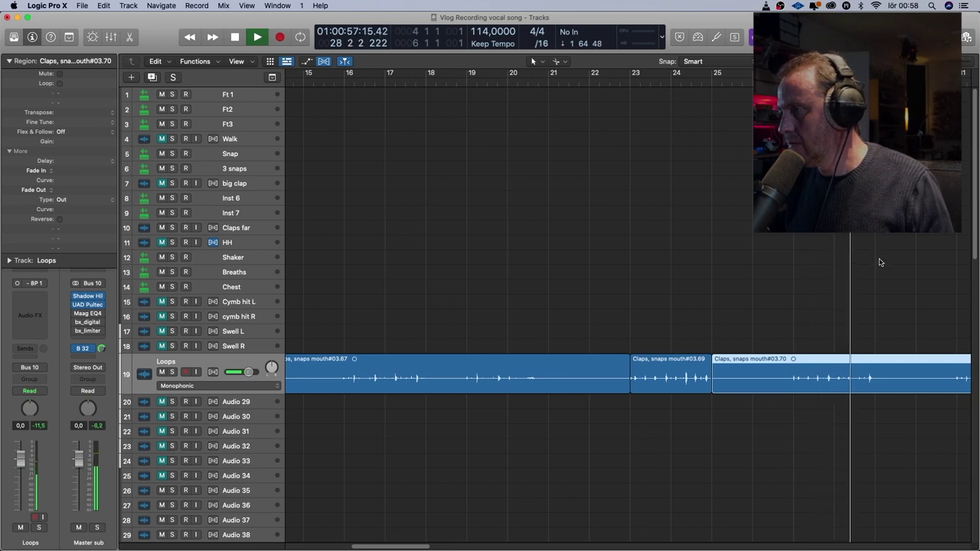
key("space")
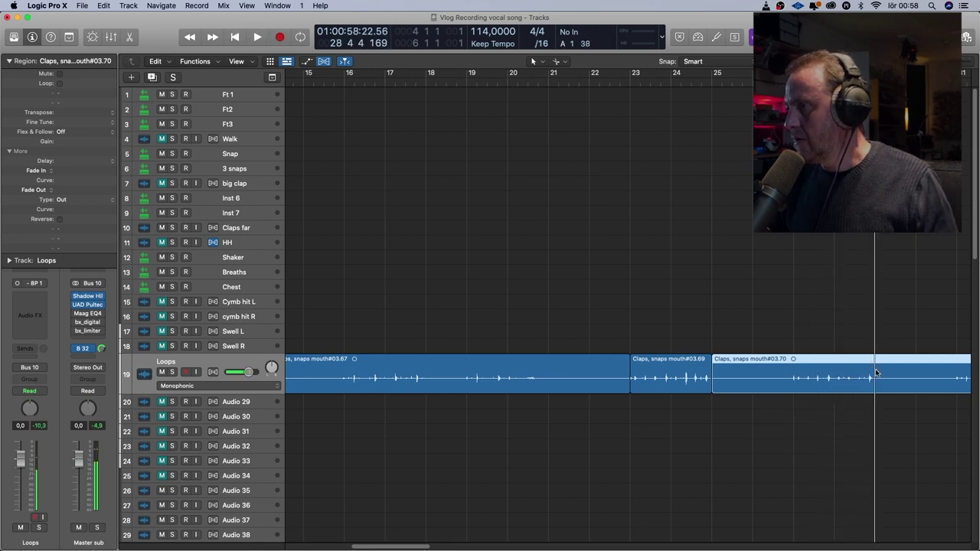
left_click(875, 378)
left_click(793, 378)
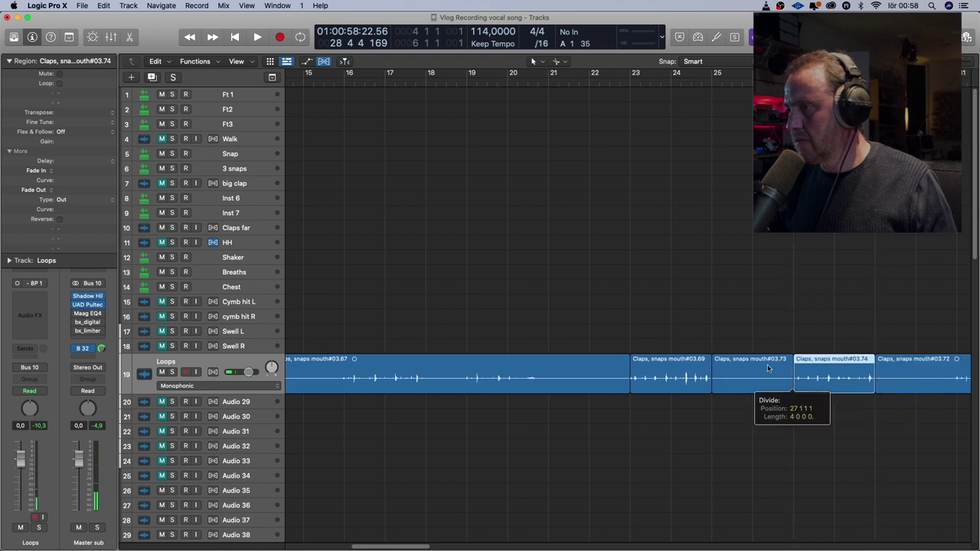
key("Delete")
left_click(604, 379)
key("Delete")
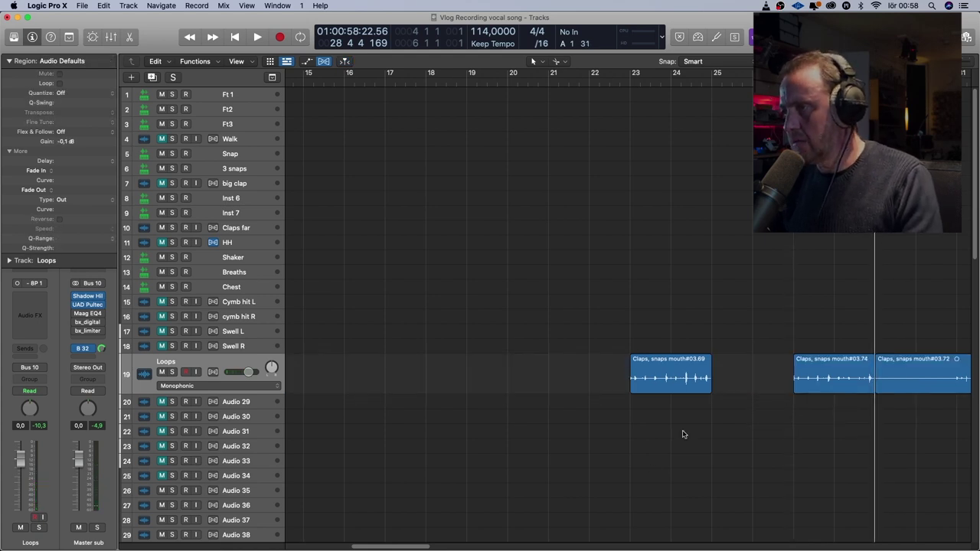
Audition from bar 31 and delete the long clip after bar 29
left_click_drag(419, 545, 464, 548)
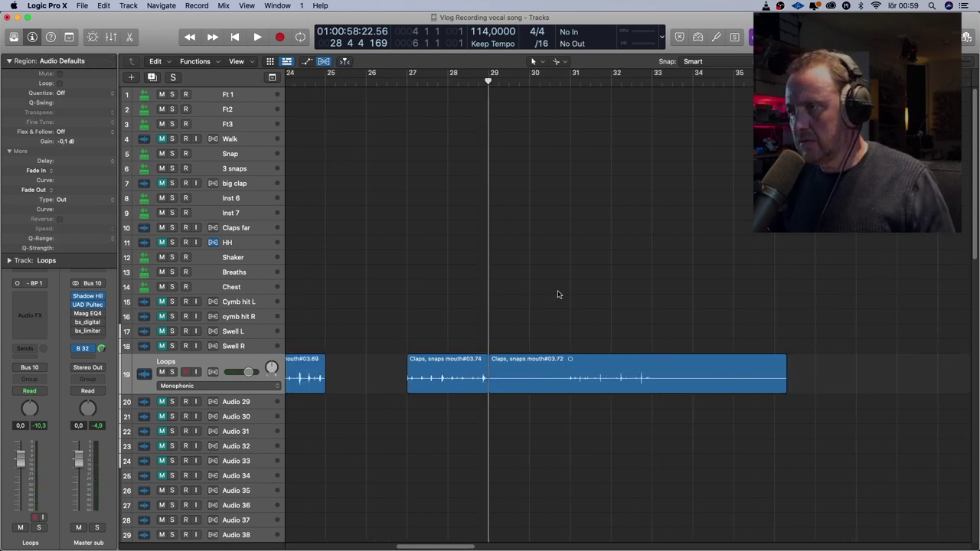
left_click(574, 84)
key("space")
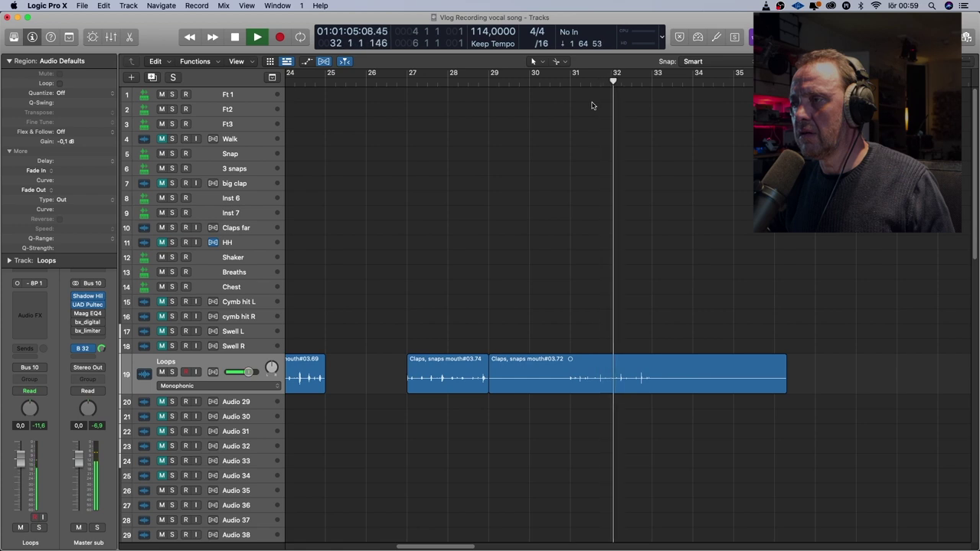
key("space")
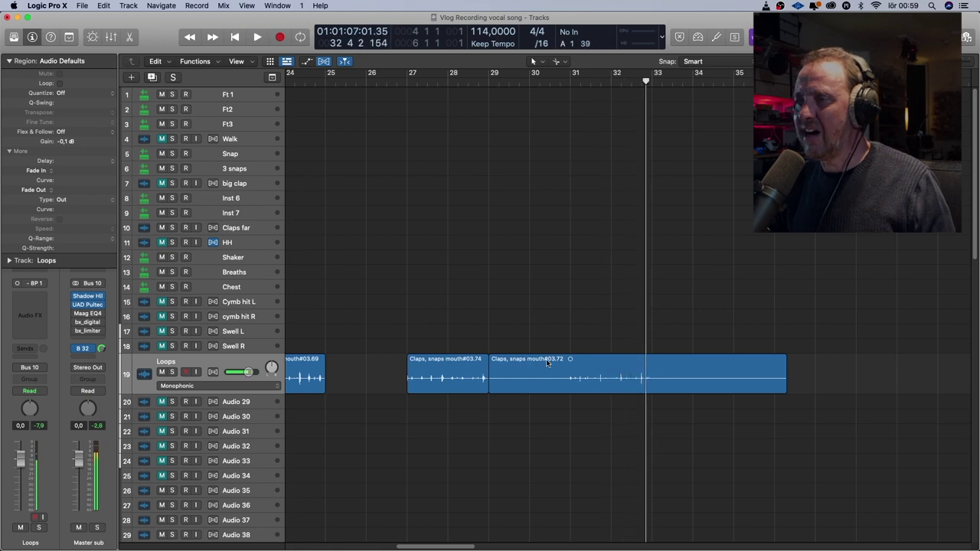
left_click(548, 365)
key("Delete")
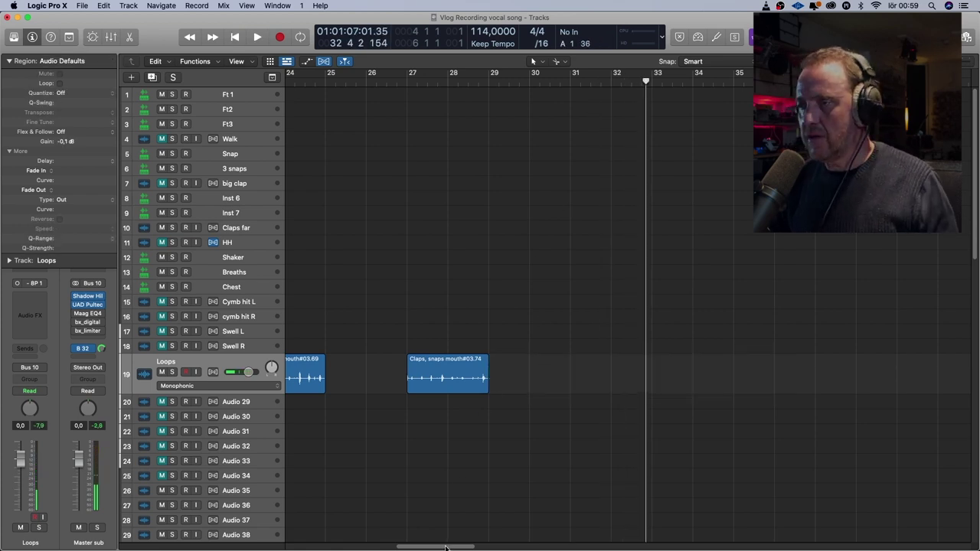
Drag the remaining short claps clips earlier, next to the song's start
left_click_drag(459, 375, 413, 370)
left_click_drag(750, 375, 567, 375)
left_click_drag(800, 375, 652, 375)
scroll(333, 544, "down", 1)
Set the Loops track to Slicing flex, quantize its four clips to 1/16 Note, and audition from bar 4
scroll(334, 545, "left", 3)
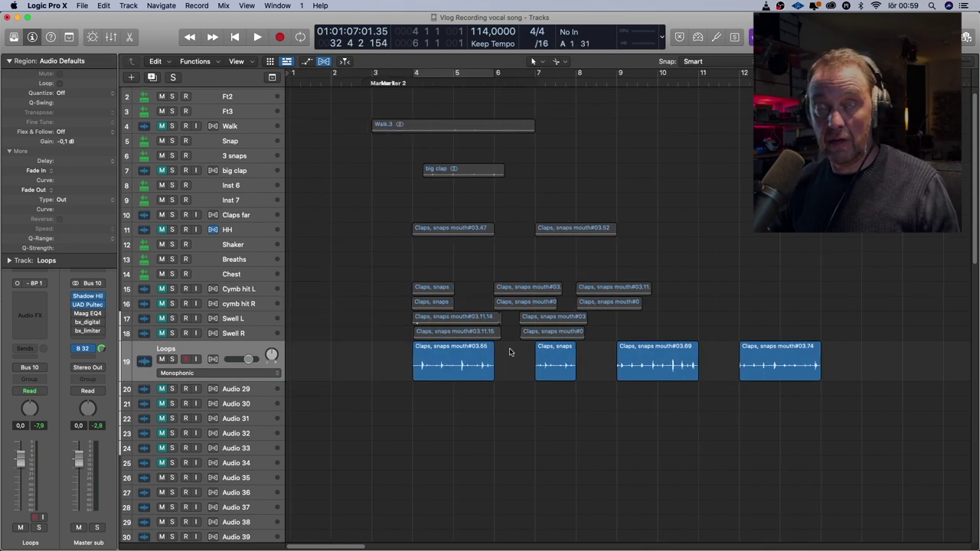
left_click(215, 350)
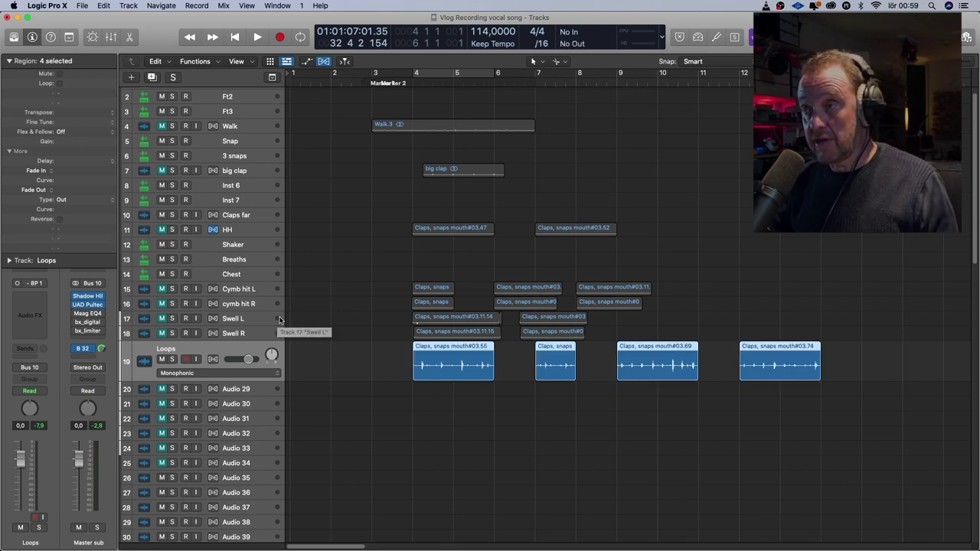
left_click(254, 375)
left_click(230, 392)
left_click(71, 93)
left_click(77, 137)
left_click(413, 77)
key("space")
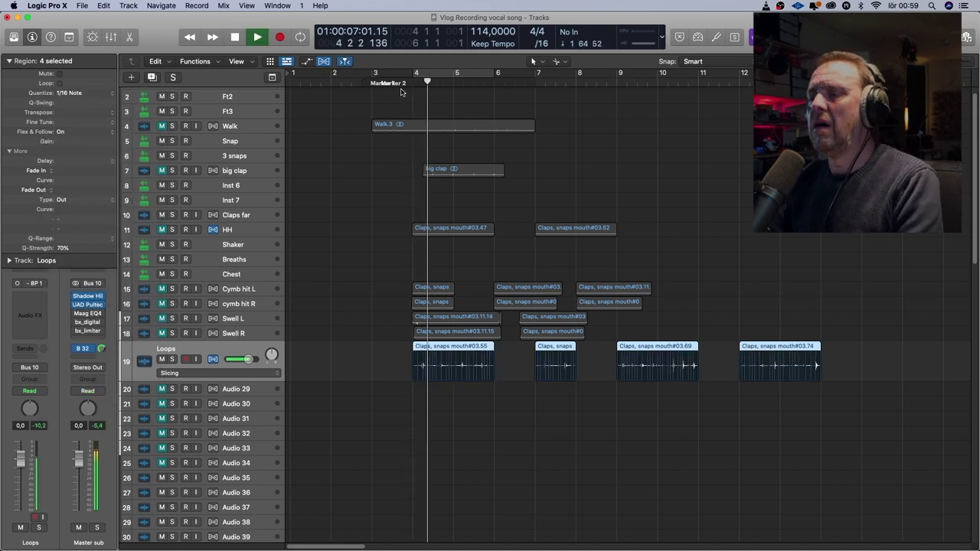
key("space")
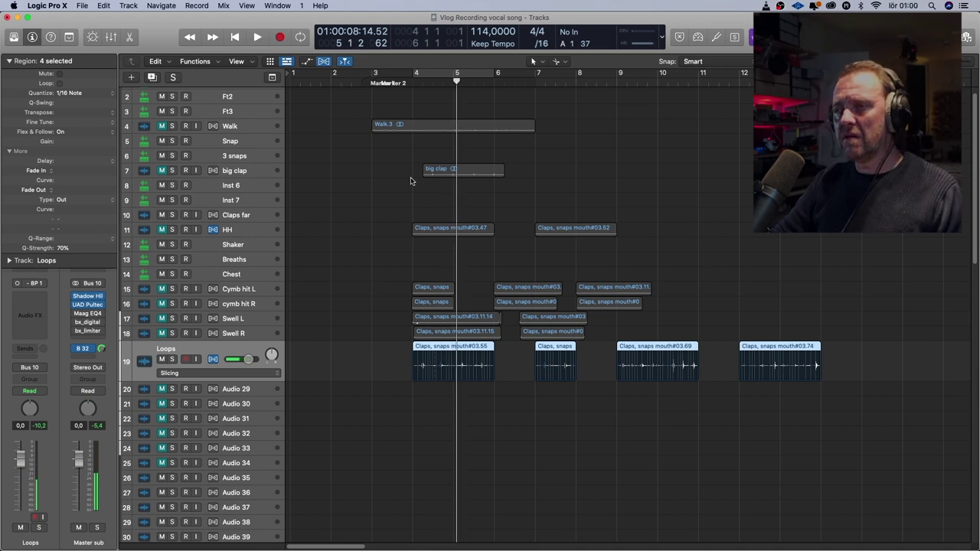
Quantize the first Loops clip #03.55 to 1/8 Note and audition it from bar 4
left_click(414, 359)
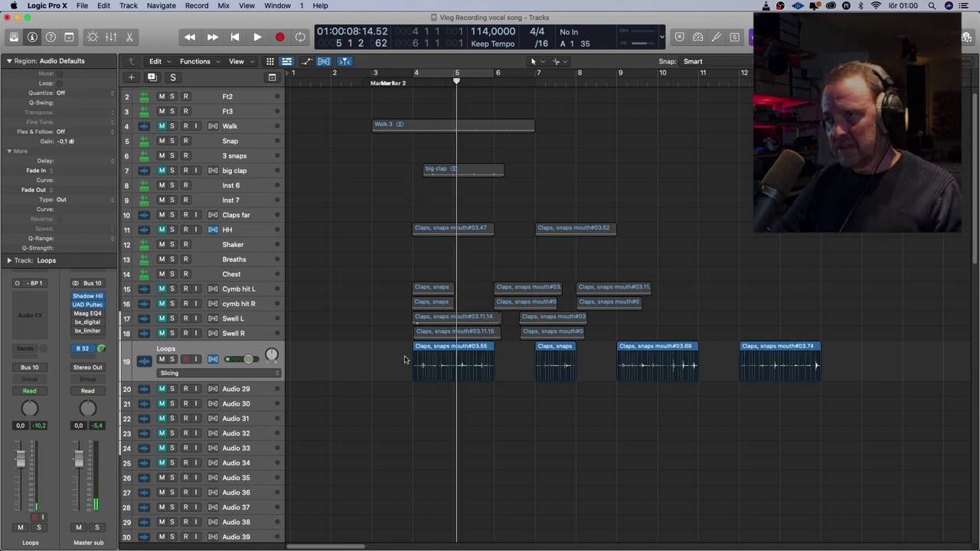
left_click(434, 351)
left_click(73, 94)
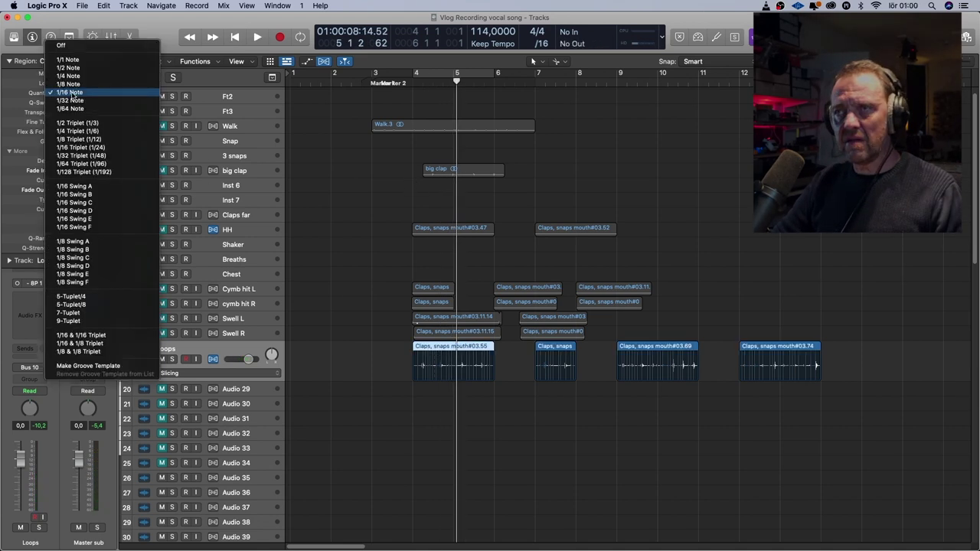
left_click(71, 83)
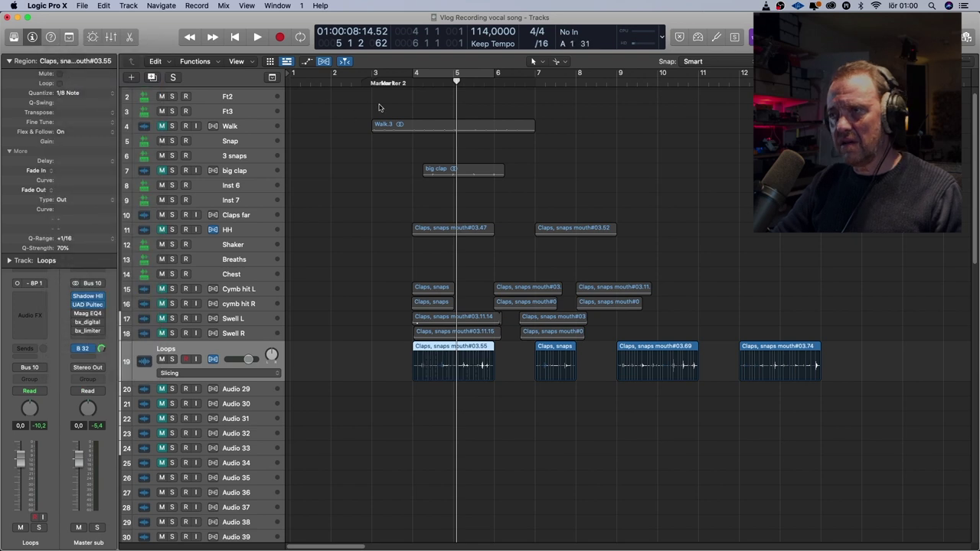
left_click(415, 74)
key("space")
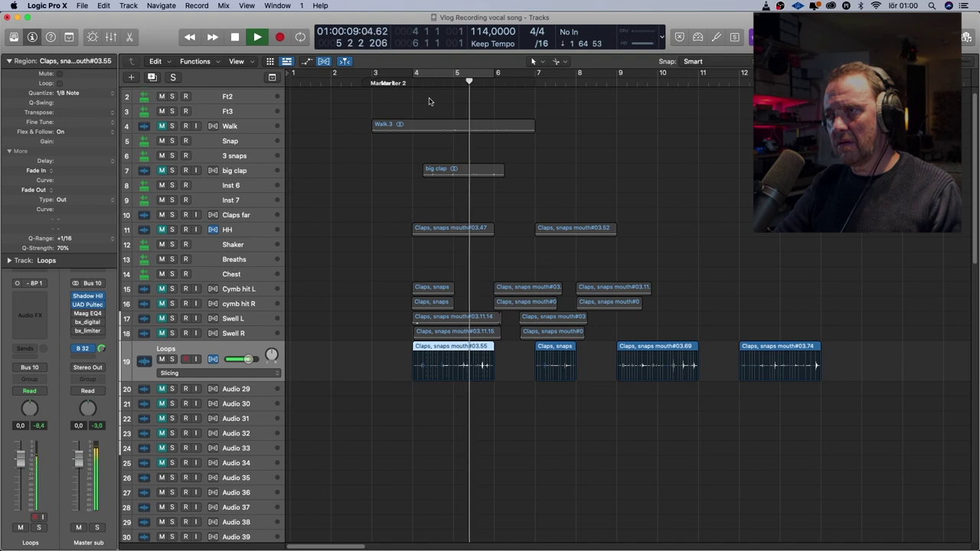
key("space")
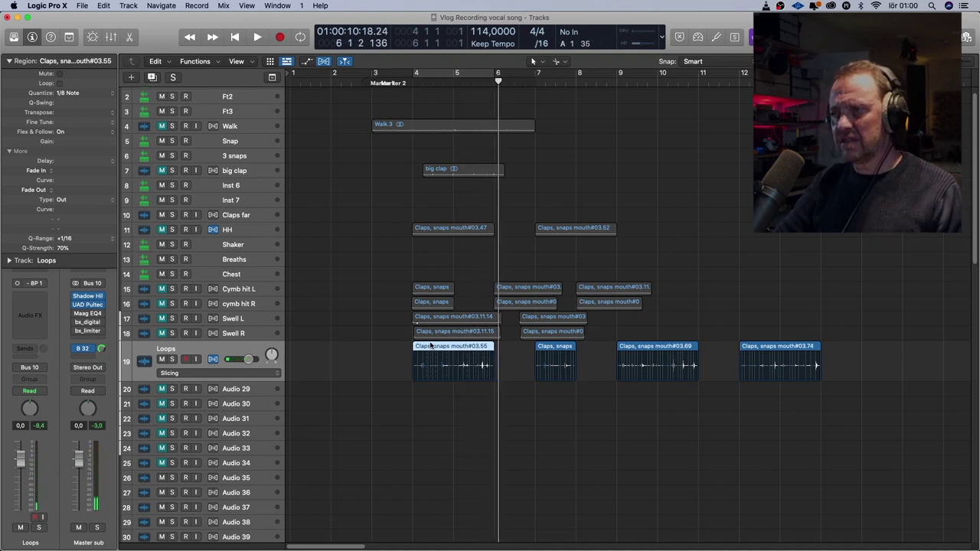
Lower the first clip's quantize strength and replay it from the clip start
left_click_drag(64, 260, 65, 271)
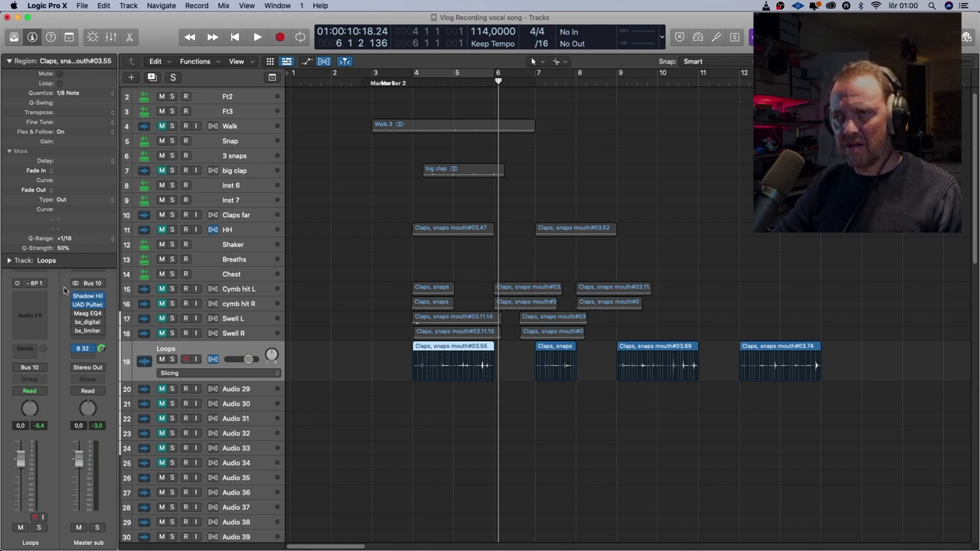
key("shift+Return")
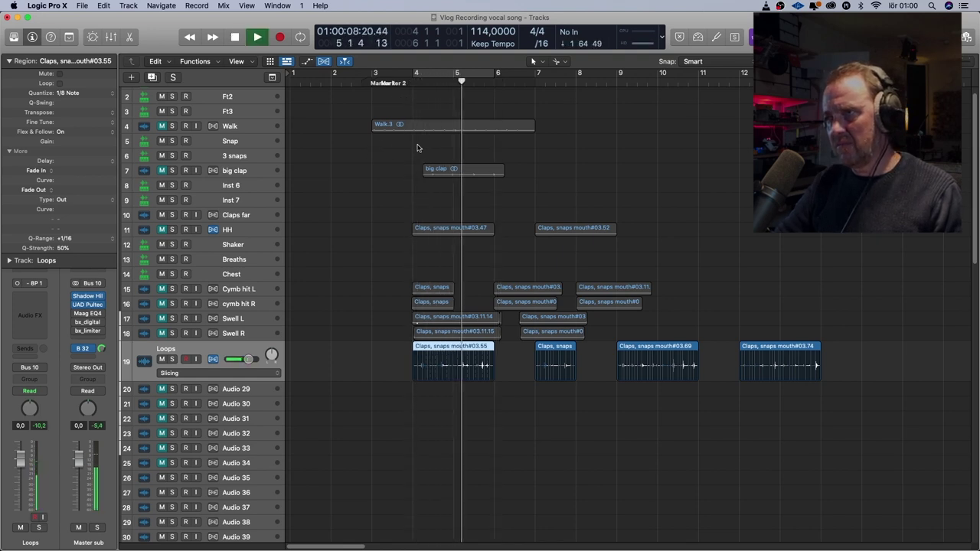
key("space")
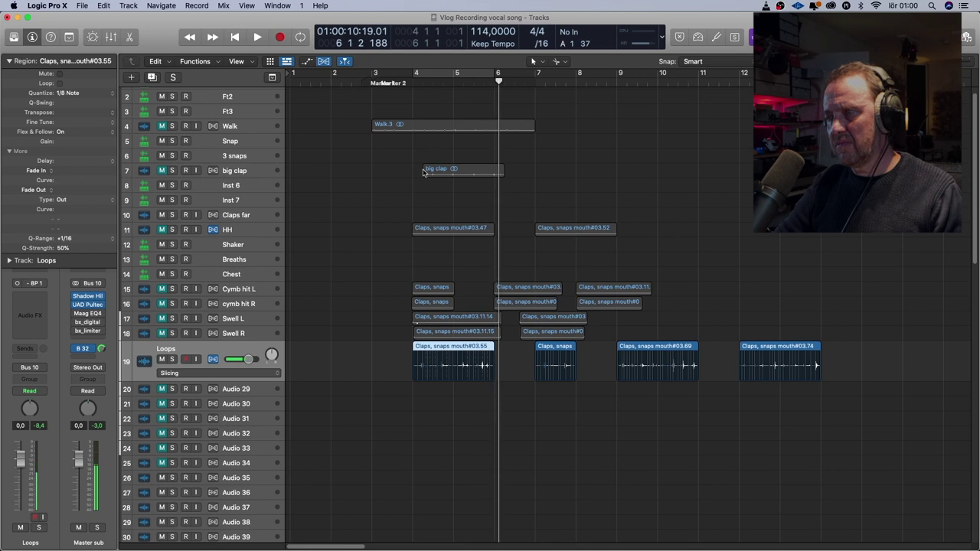
key("space")
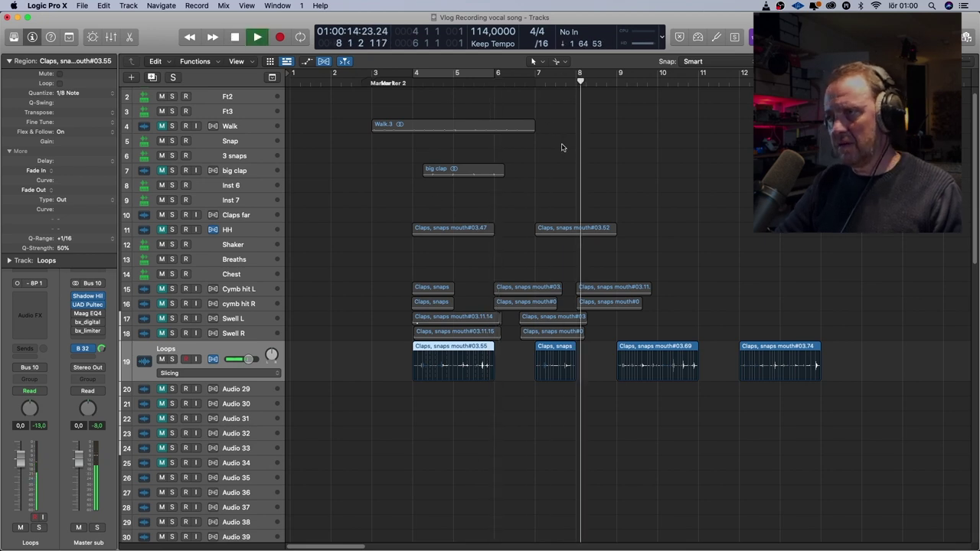
key("space")
Check the later clap regions' quantize during playback, then mute the Loops track
left_click(658, 361)
mouse_move(684, 79)
left_mouse_down()
mouse_move(634, 80)
mouse_move(701, 79)
left_mouse_up()
key("space")
left_click(777, 361)
left_click(67, 92)
left_click(77, 90)
key("space")
left_click(162, 360)
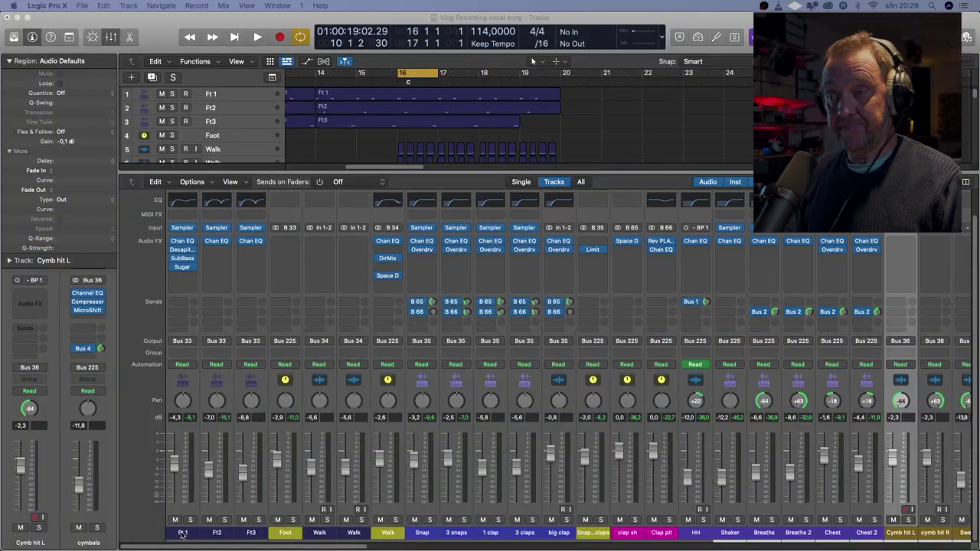
Select the Ft 1 channel strip in the mixer
left_click(182, 533)
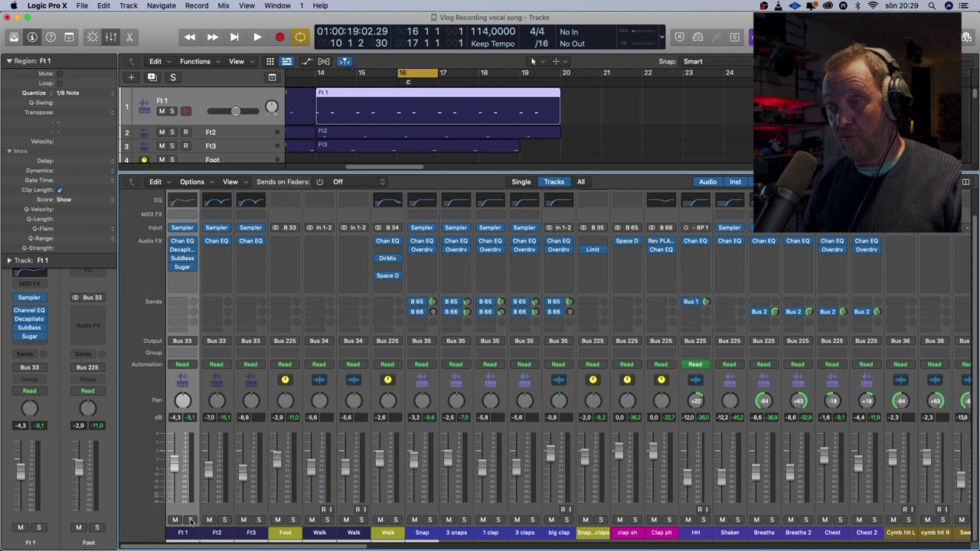
Solo and play Ft 1, then open its Channel EQ, Decapitator, SubBass and Sugar plugins
left_click(191, 520)
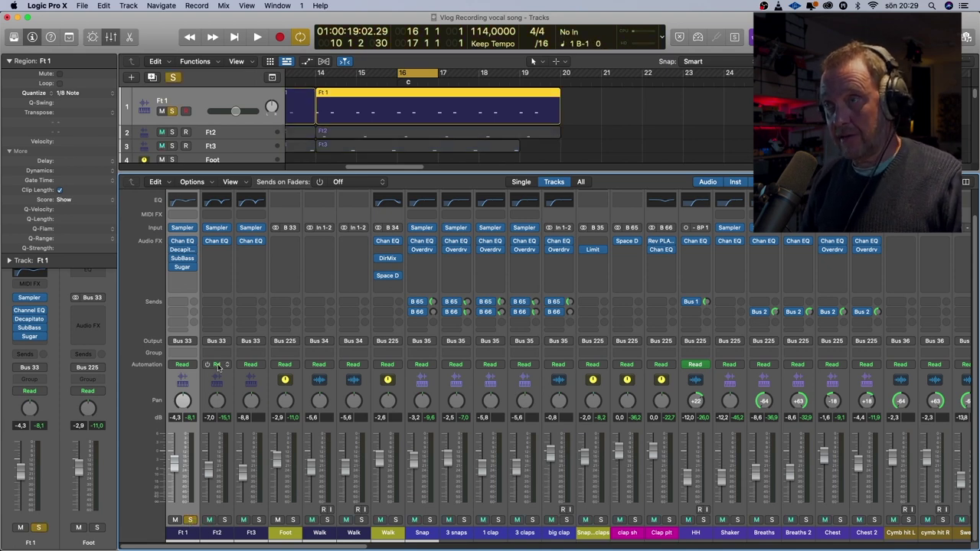
key("space")
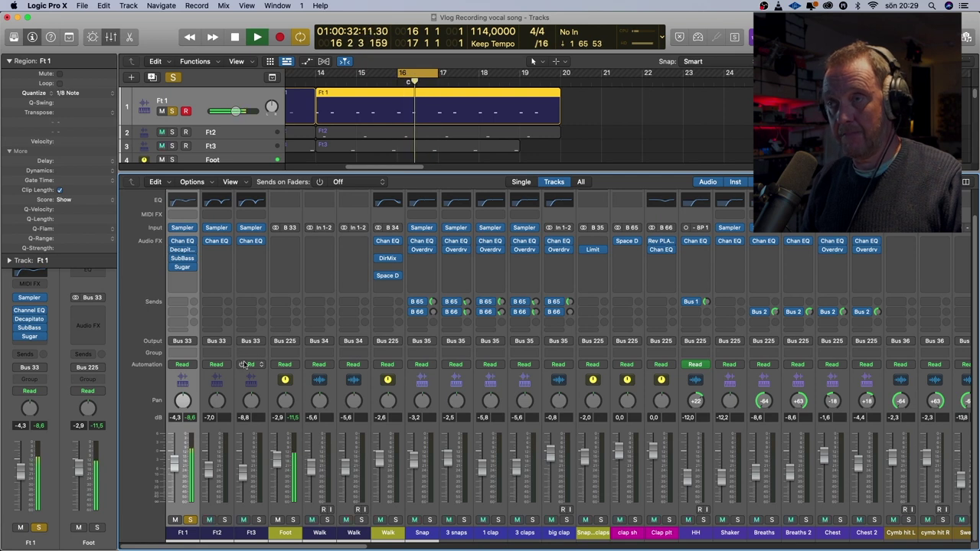
key("space")
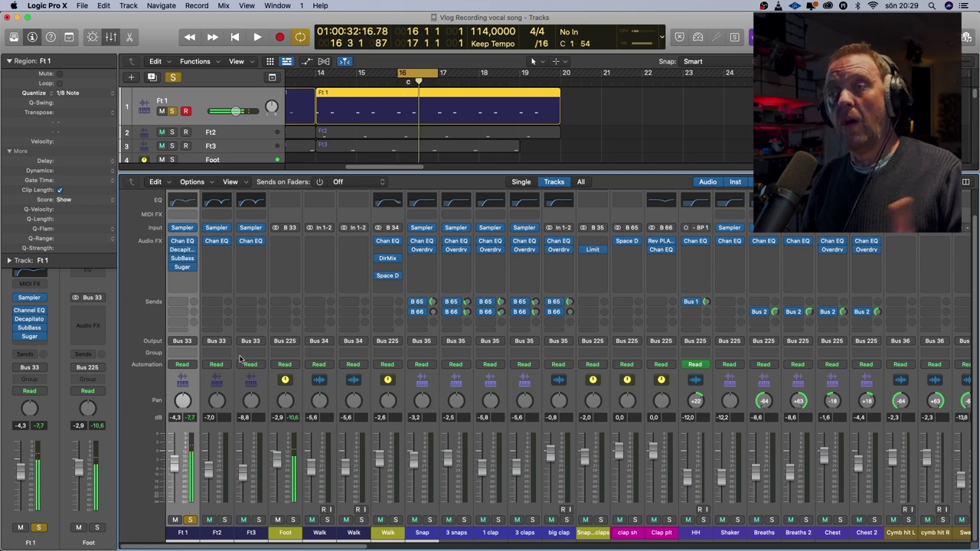
left_click(182, 242)
left_click(182, 250)
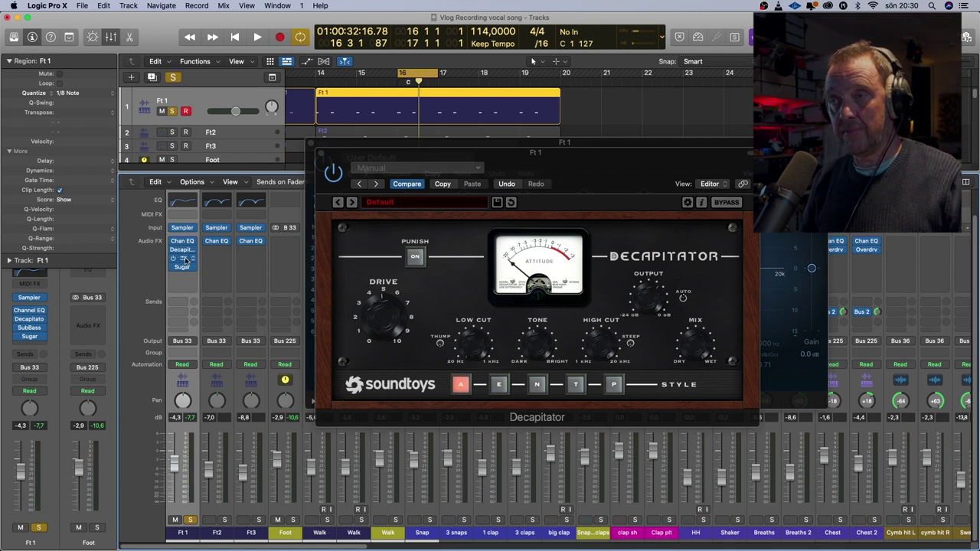
left_click(182, 258)
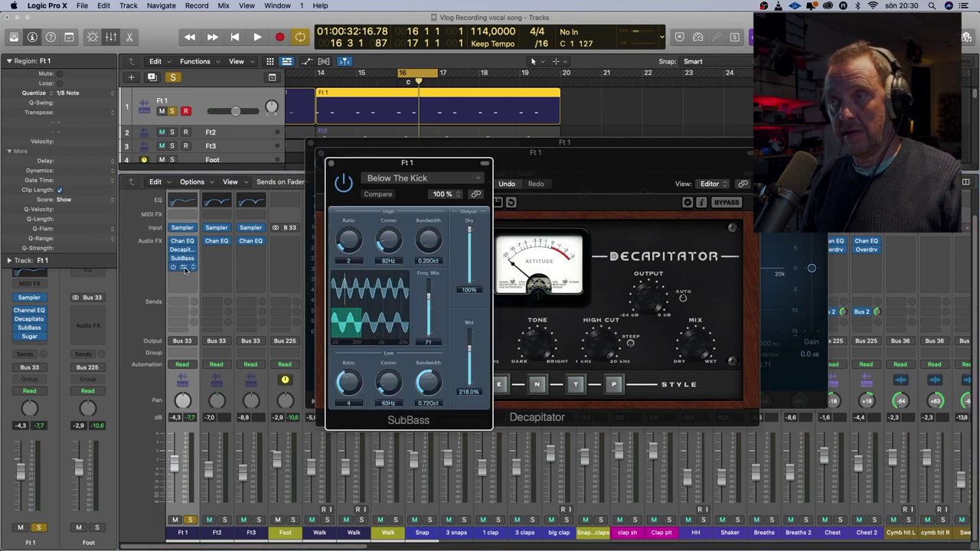
left_click(184, 267)
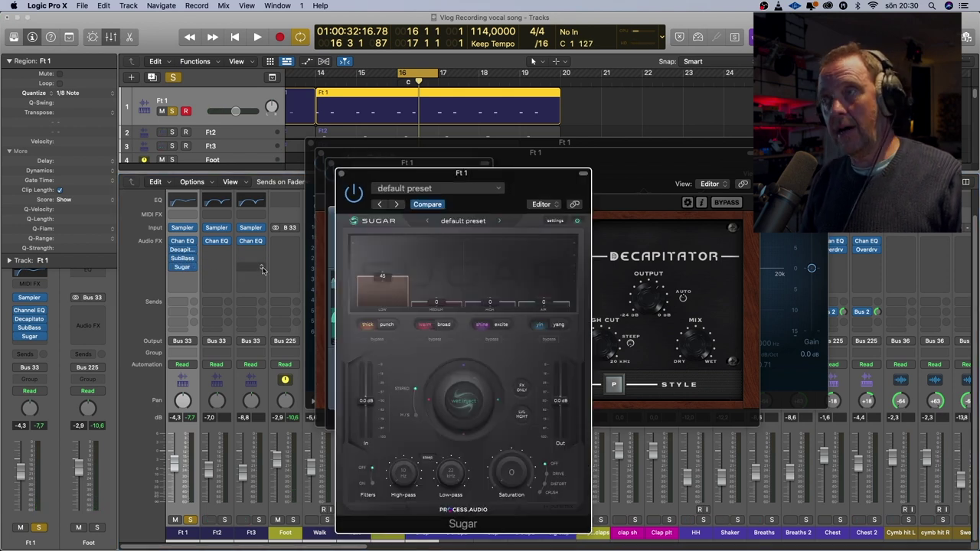
Close Ft 1's four plugin windows and inspect Ft 2's Channel EQ (−9.9 dB at 2040 Hz)
left_click(340, 175)
left_click(331, 163)
left_click(318, 152)
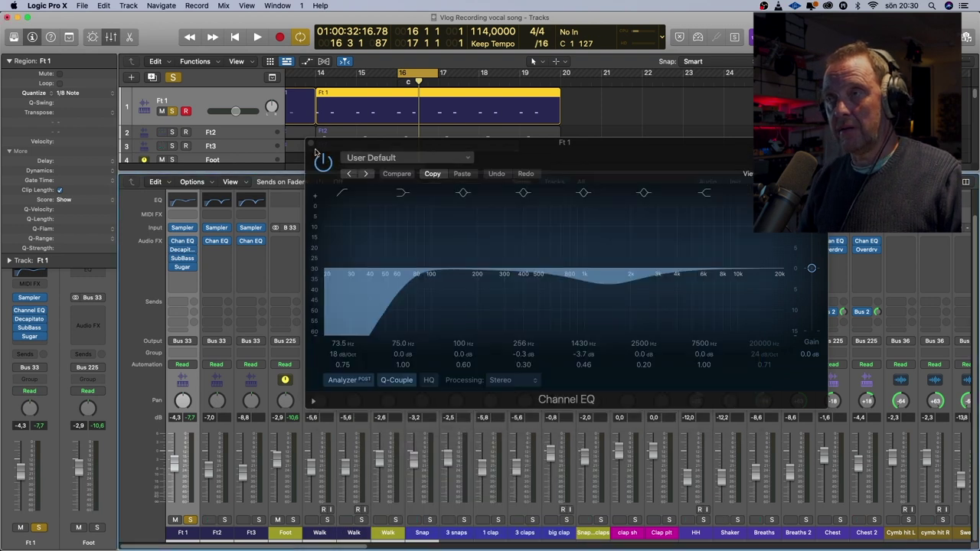
left_click(311, 143)
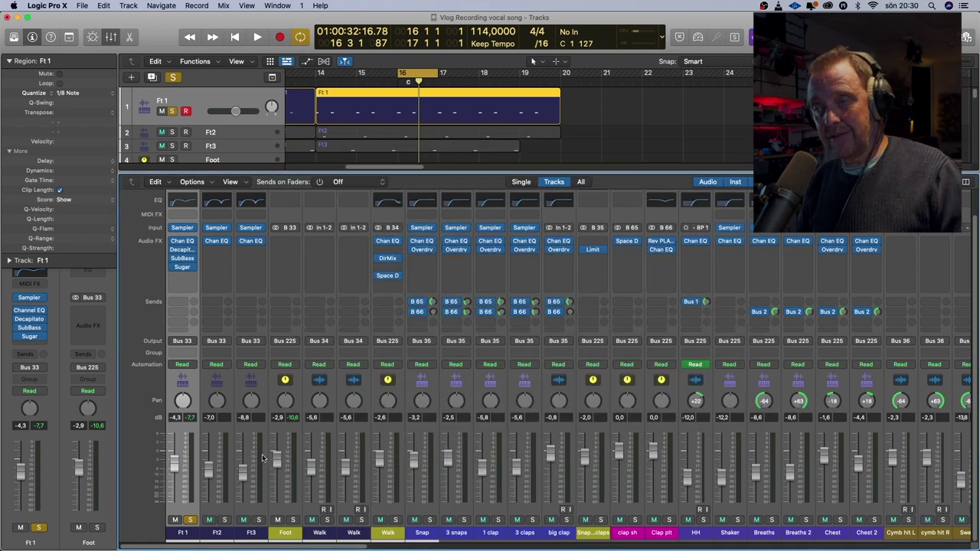
left_click(224, 202)
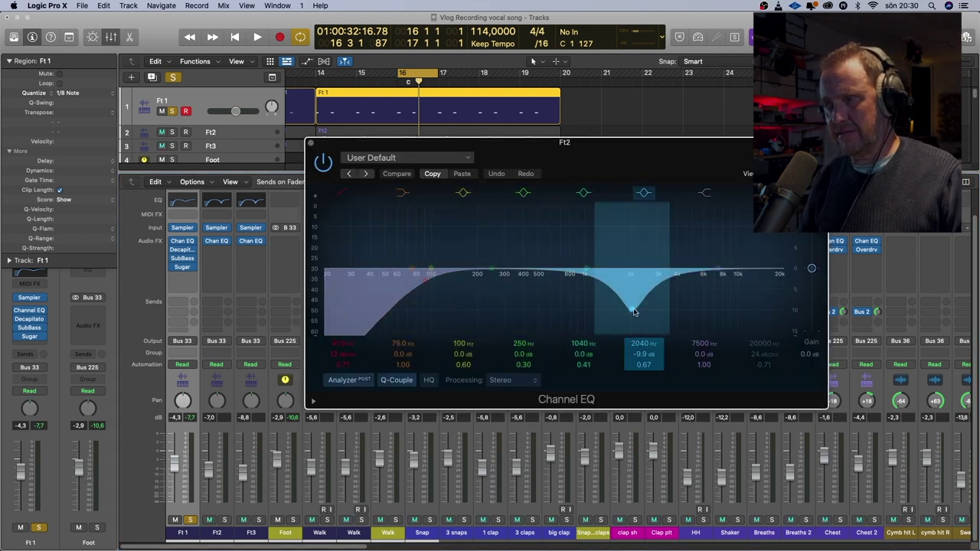
left_click(311, 144)
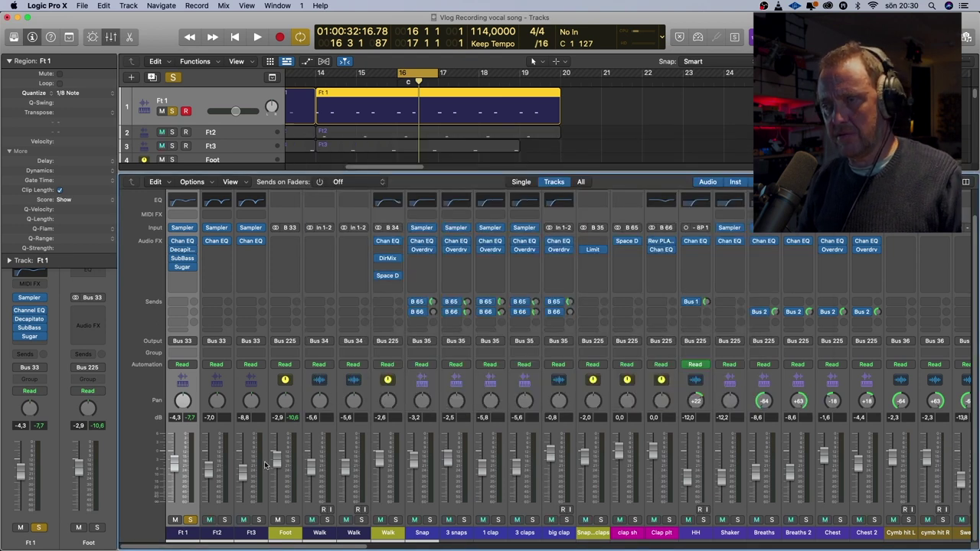
Solo Ft 2 and Ft 3 alongside Ft 1 and play the three together
left_click(226, 520)
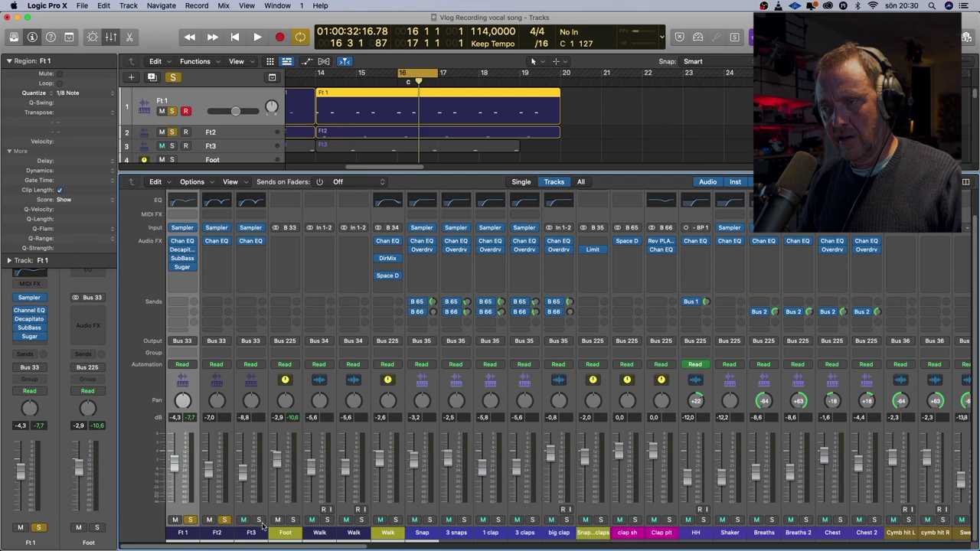
left_click(259, 520)
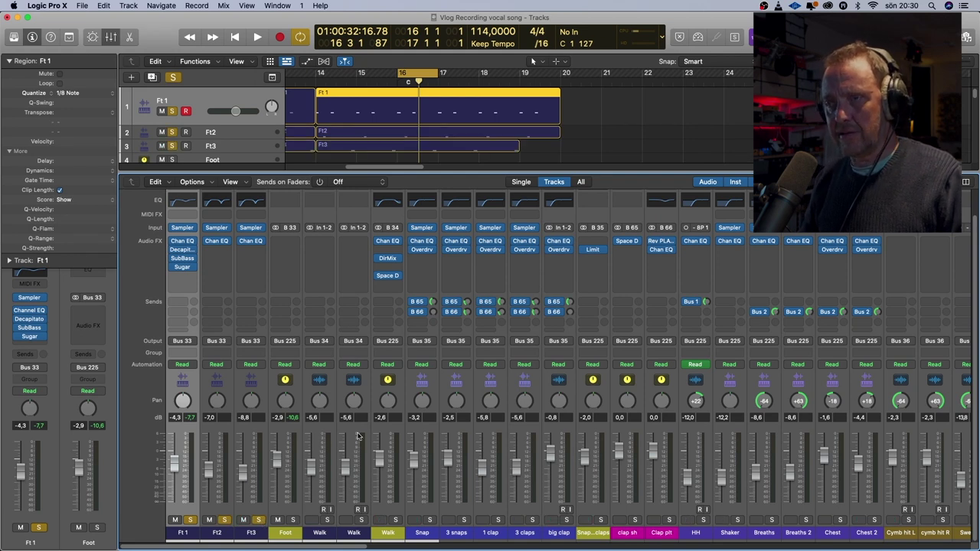
key("space")
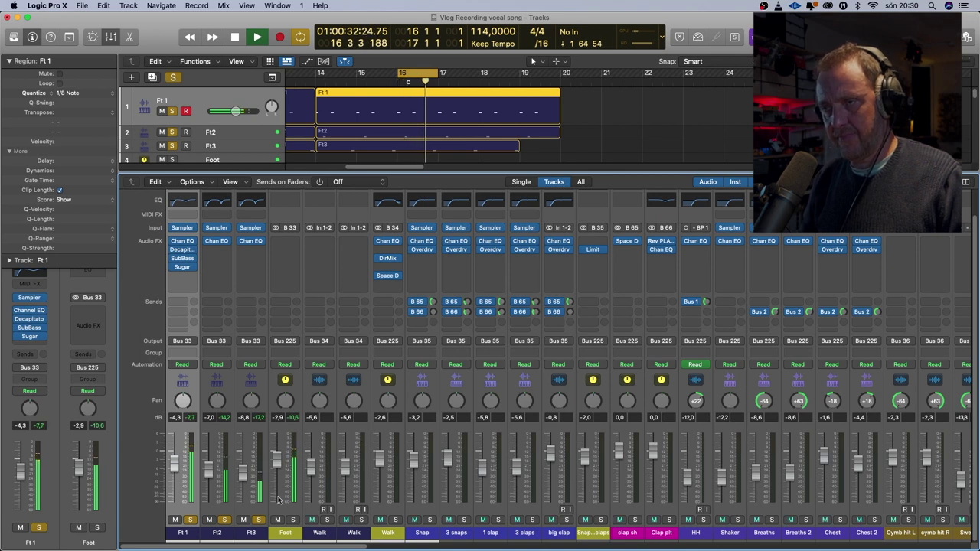
key("space")
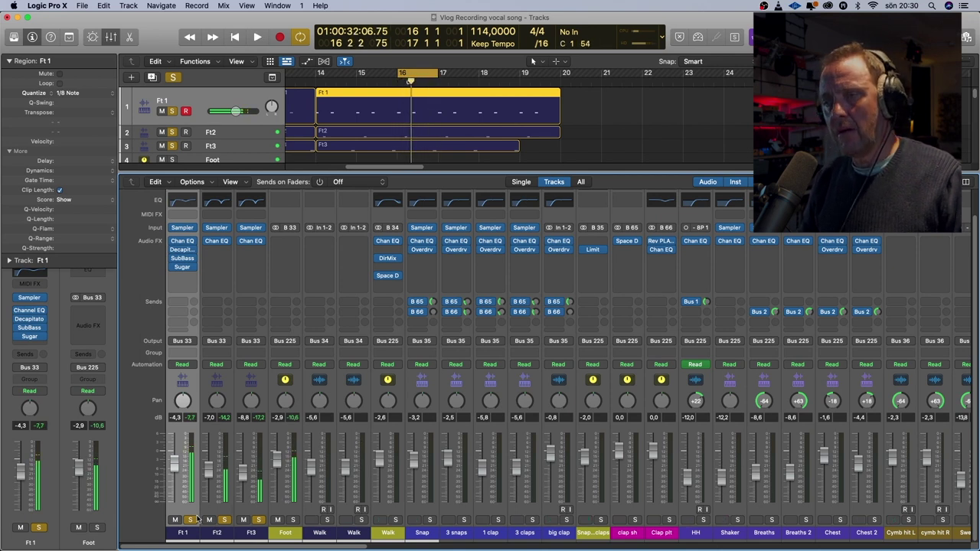
Unsolo Ft 1 and Ft 3 and solo the Walk channel instead
left_click(190, 519)
left_click(258, 519)
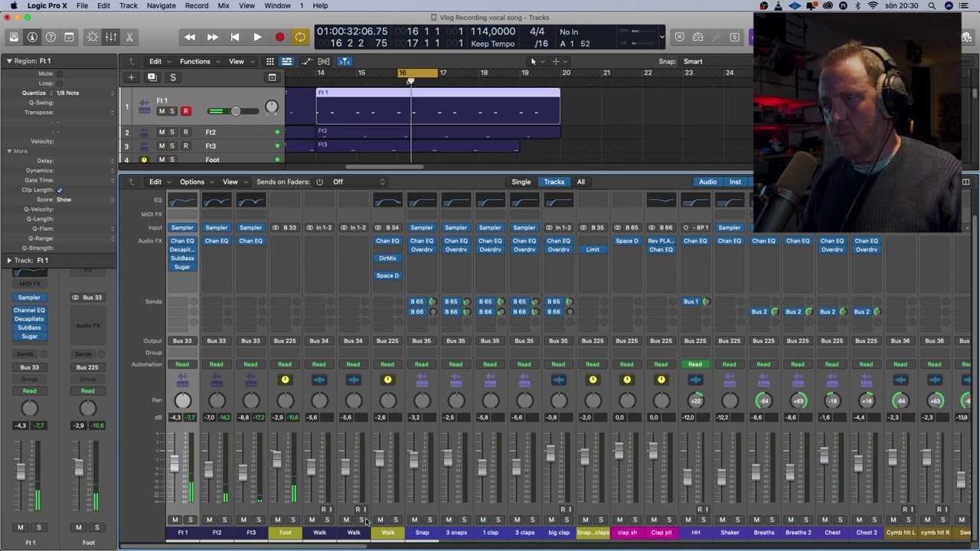
left_click(396, 519)
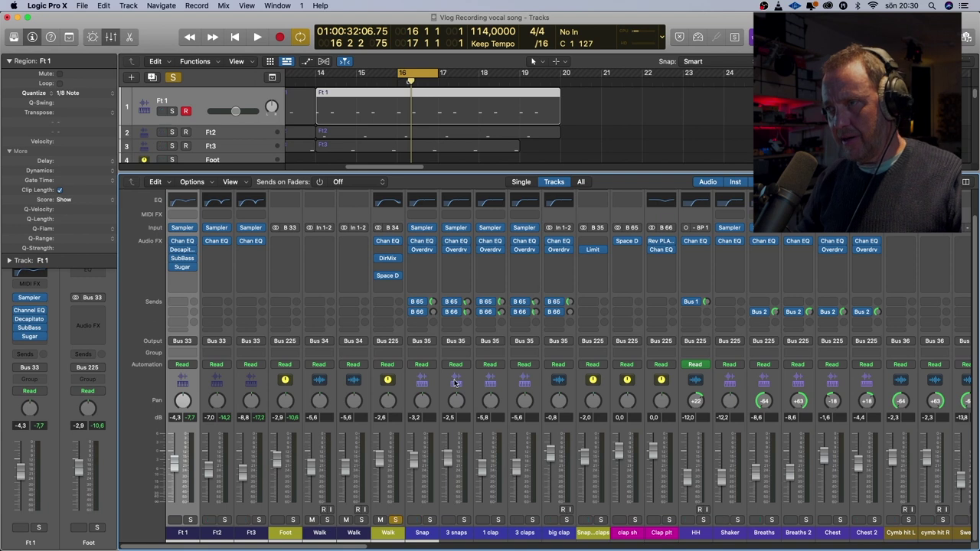
Check Walk's Direction Mixer, Space Designer and Channel EQ, then play and stop the soloed Walk
left_click(390, 259)
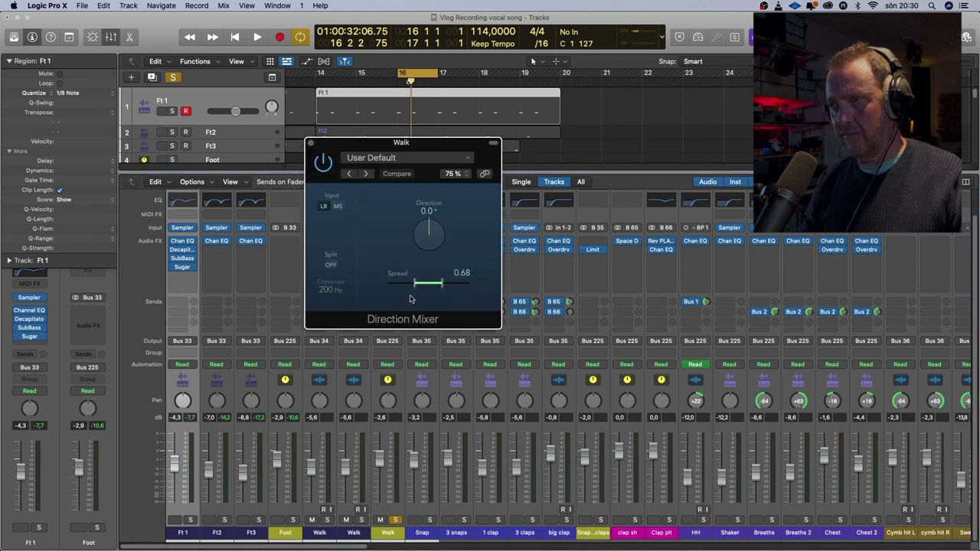
left_click(311, 144)
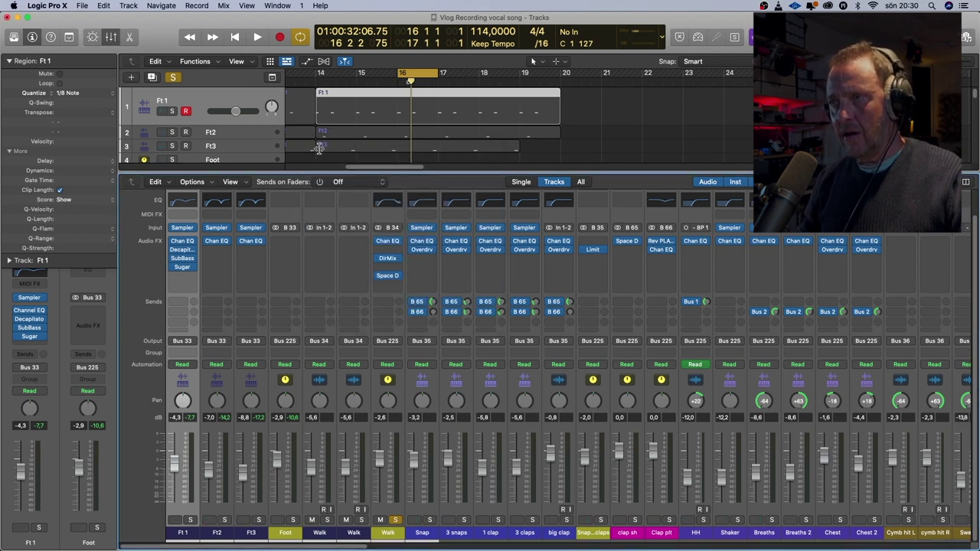
left_click(390, 276)
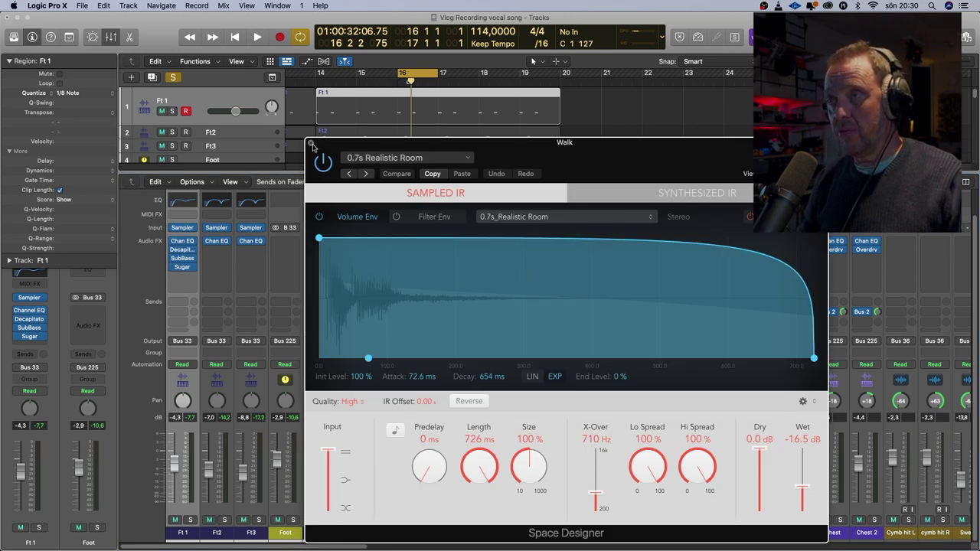
left_click(311, 144)
left_click(388, 242)
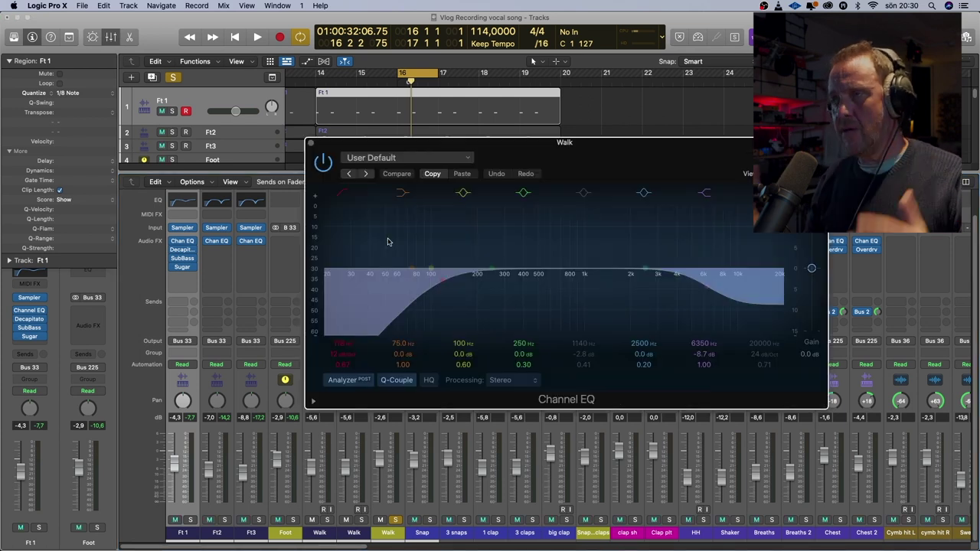
left_click(311, 143)
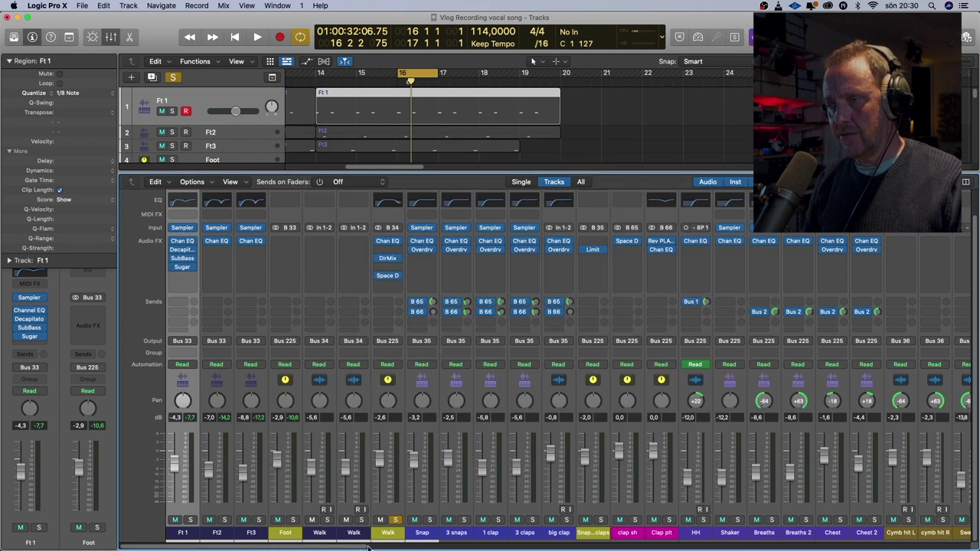
key("space")
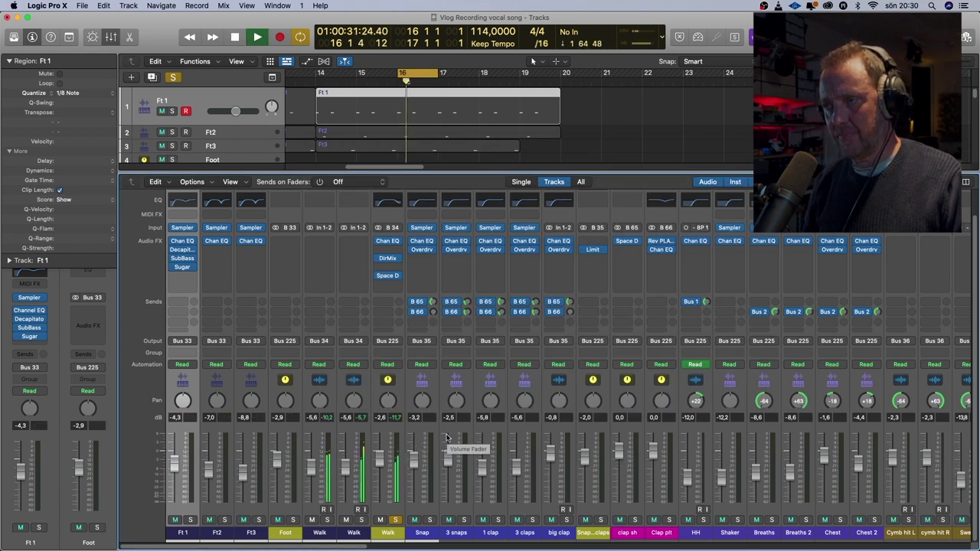
key("space")
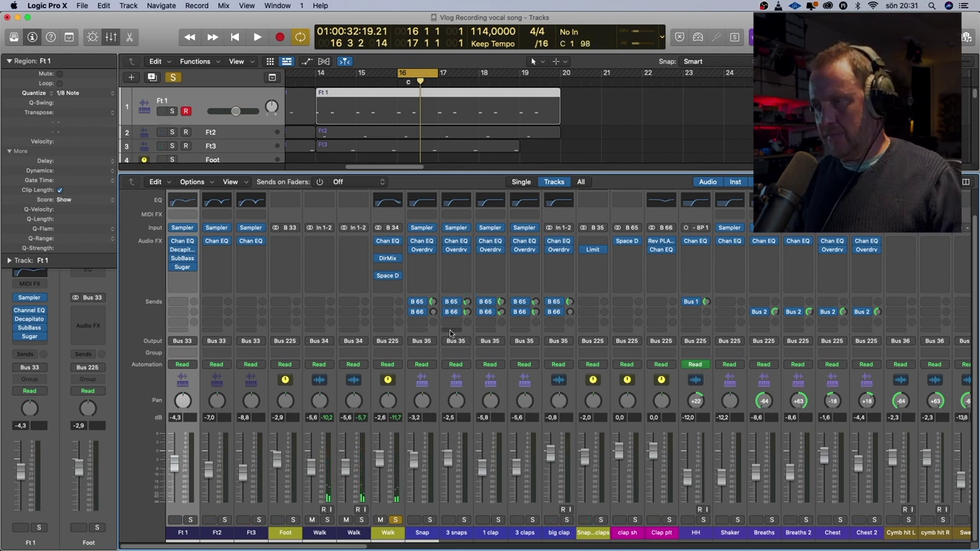
left_click(423, 243)
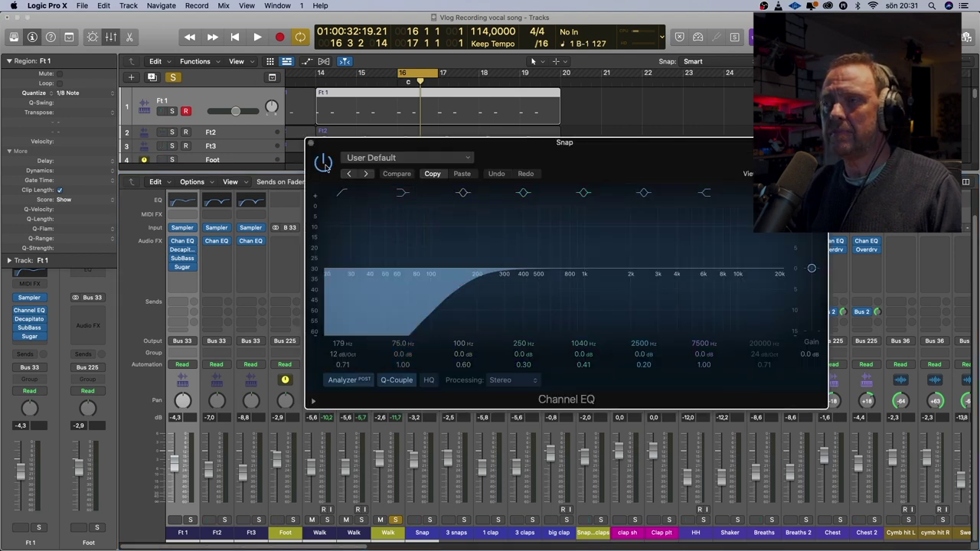
left_click(311, 144)
left_click(424, 252)
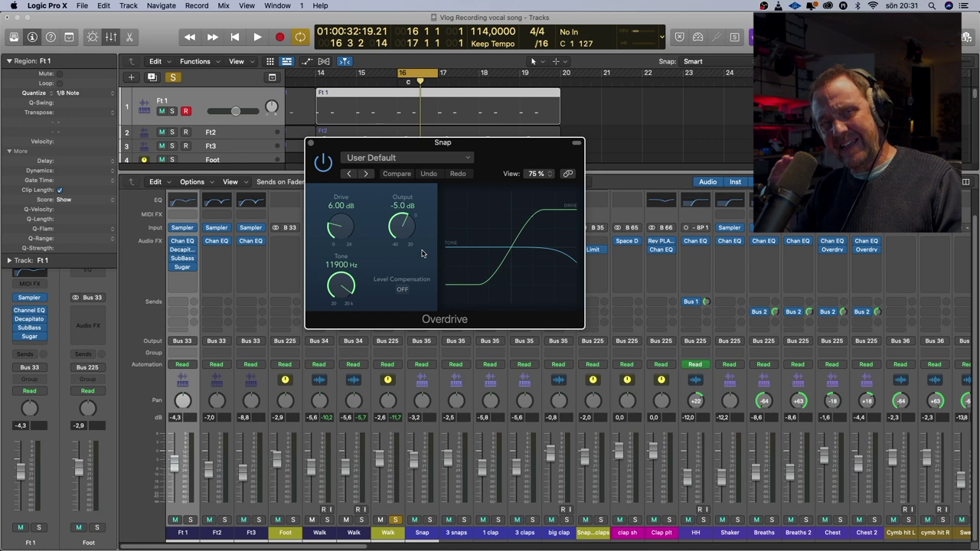
left_click(310, 144)
scroll(429, 145, "down", 5)
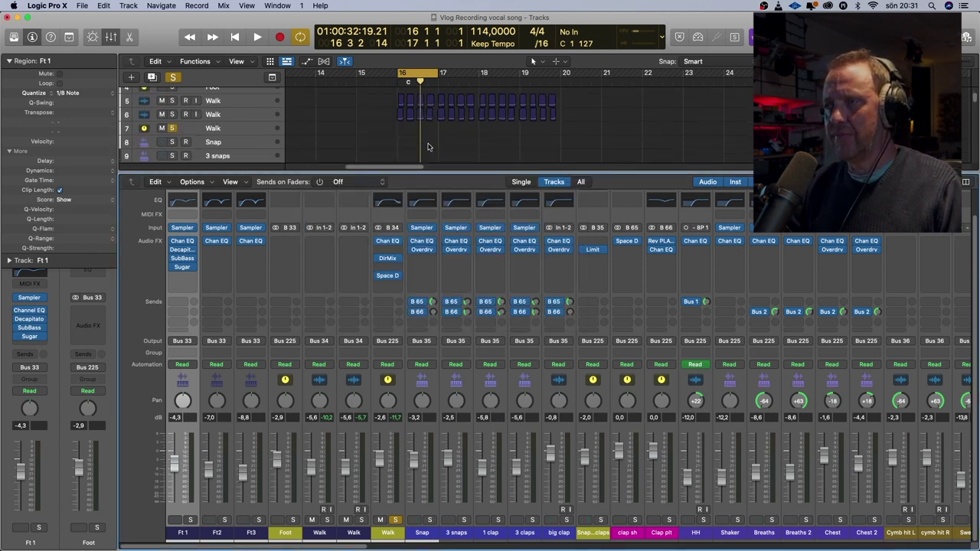
scroll(428, 148, "up", 4)
scroll(411, 129, "down", 4)
left_click_drag(414, 71, 373, 72)
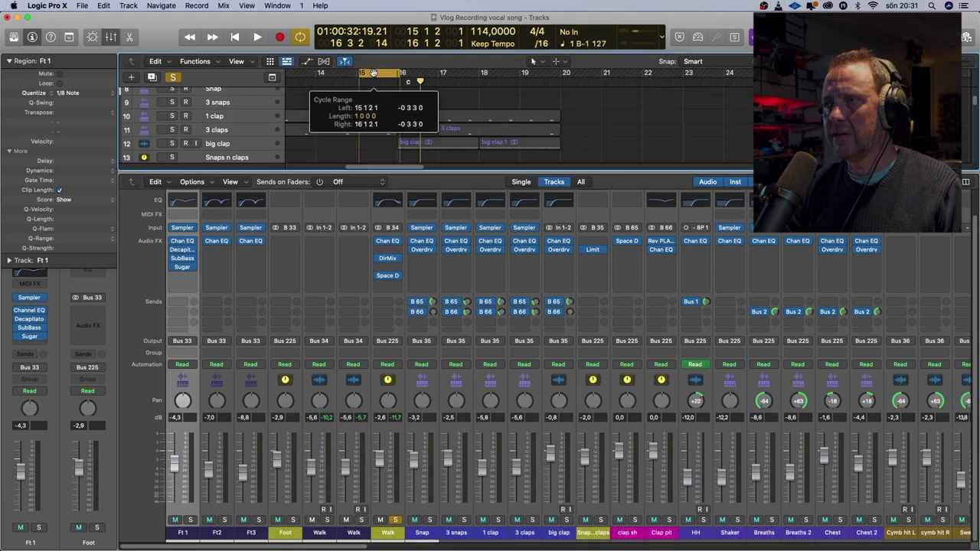
key("space")
left_click(498, 520)
left_click(532, 519)
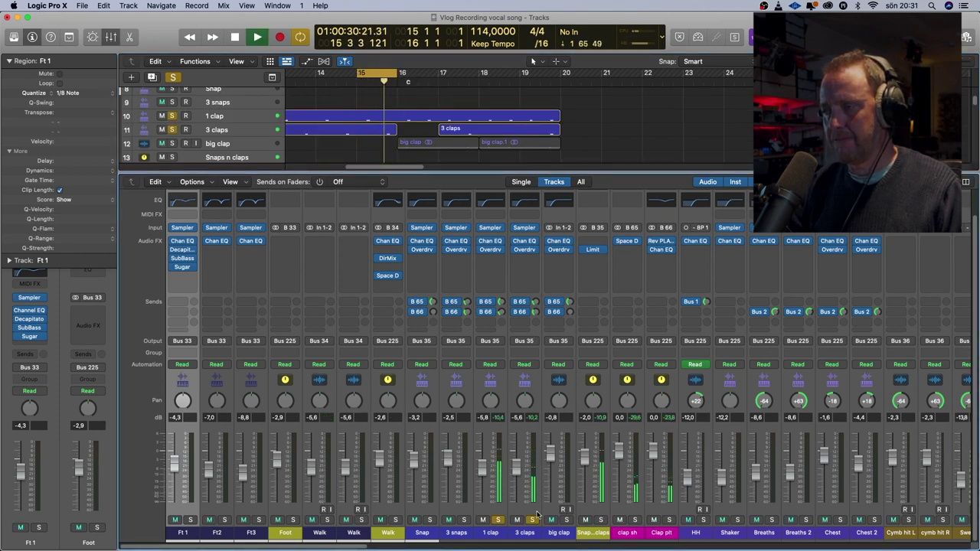
key("space")
left_click(532, 519, "alt")
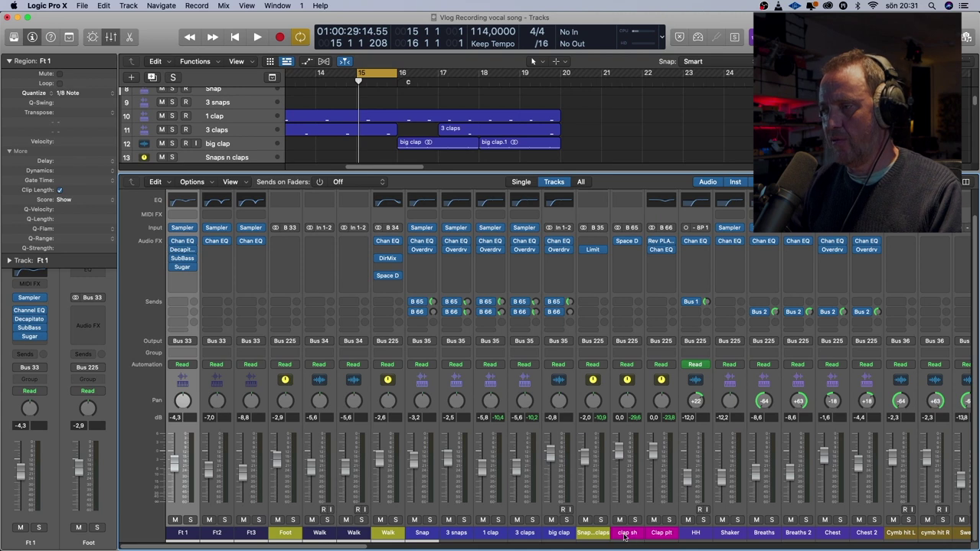
left_click(625, 243)
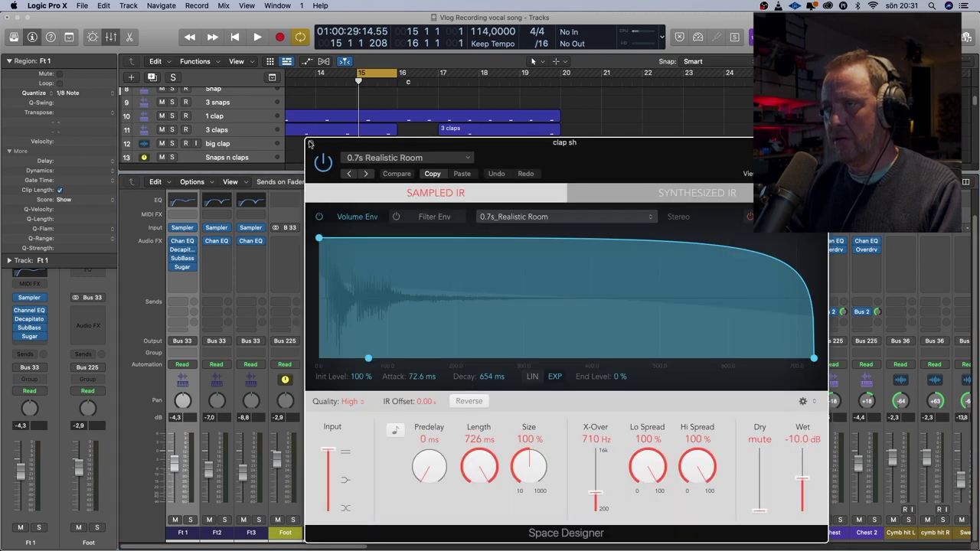
left_click(310, 144)
left_click(663, 243)
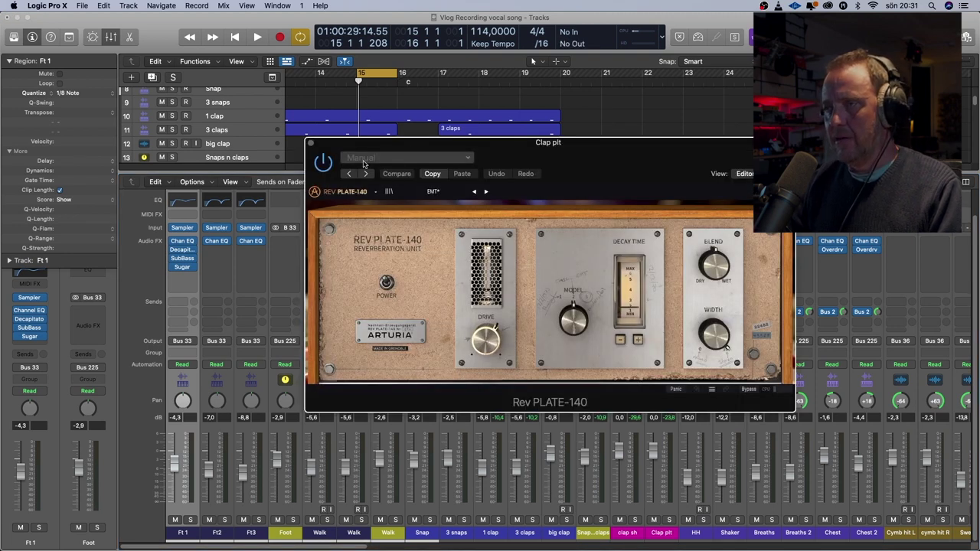
left_click(310, 145)
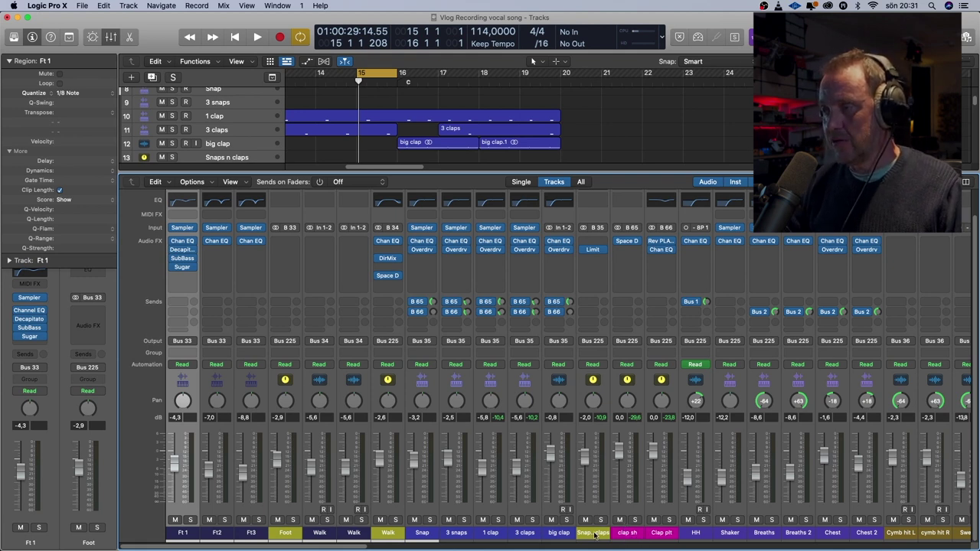
left_click(595, 251)
key("super+w")
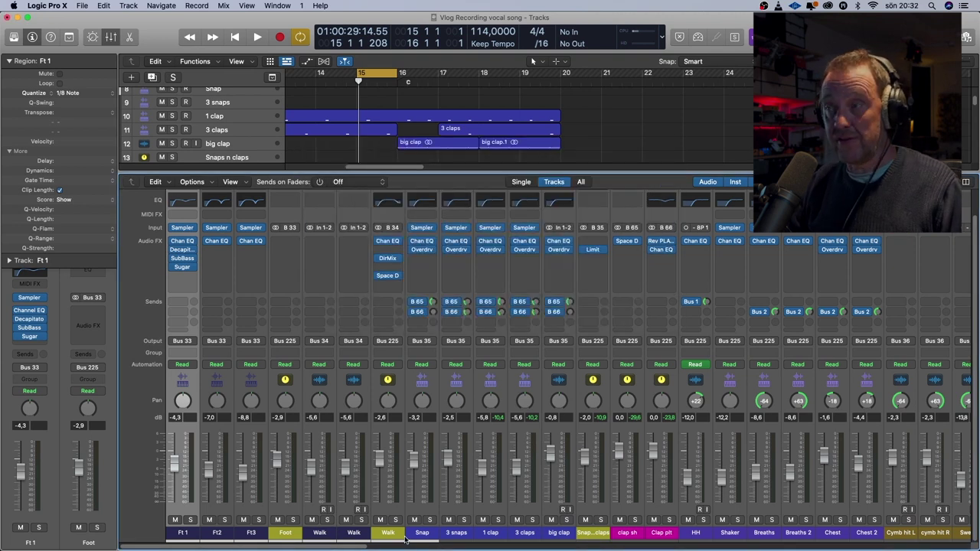
left_click_drag(362, 545, 436, 546)
left_click(443, 256)
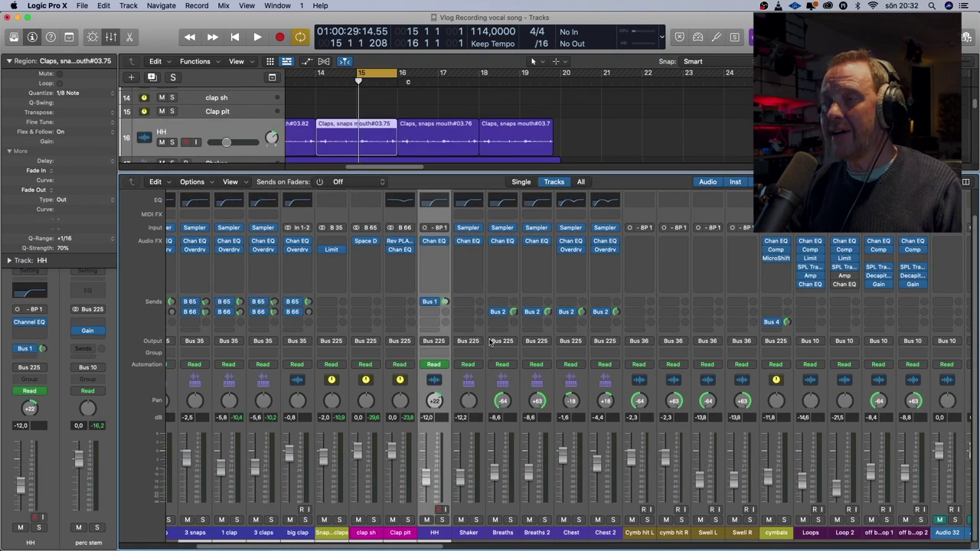
left_click(435, 242)
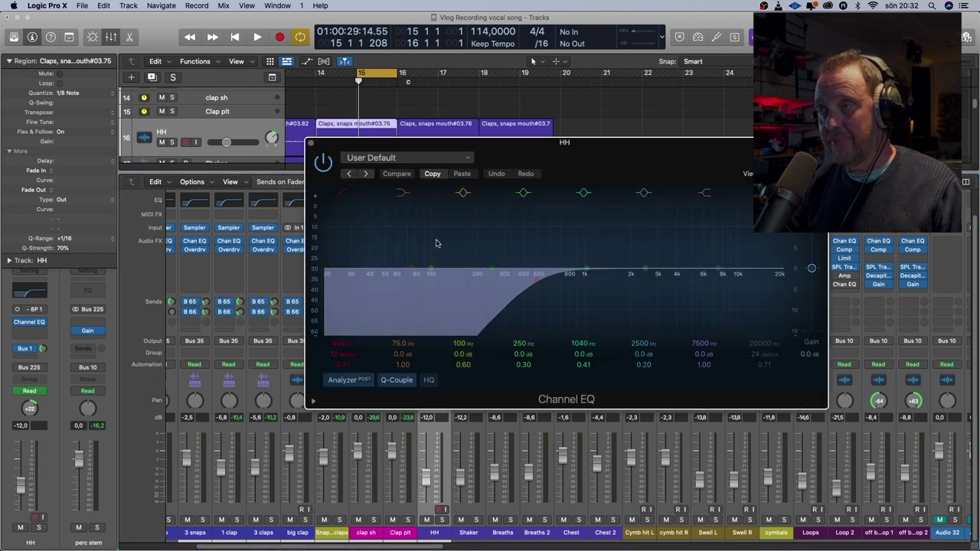
left_click(311, 145)
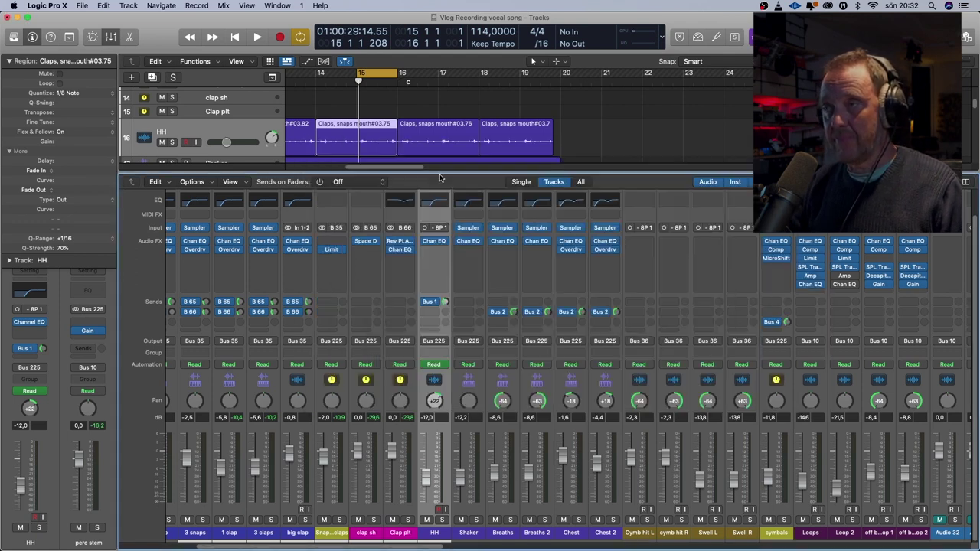
left_click(470, 241)
left_click(311, 145)
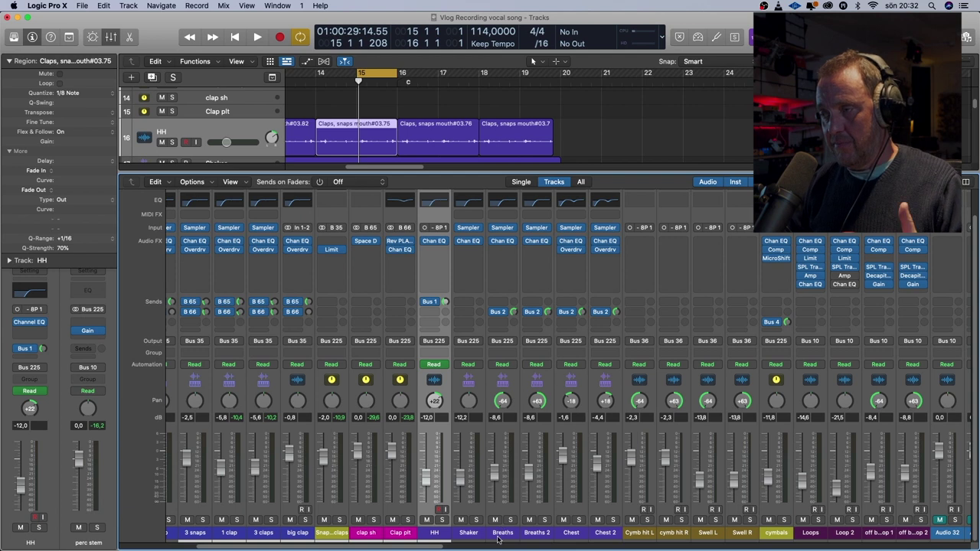
left_click(501, 537)
left_click(542, 536, "shift")
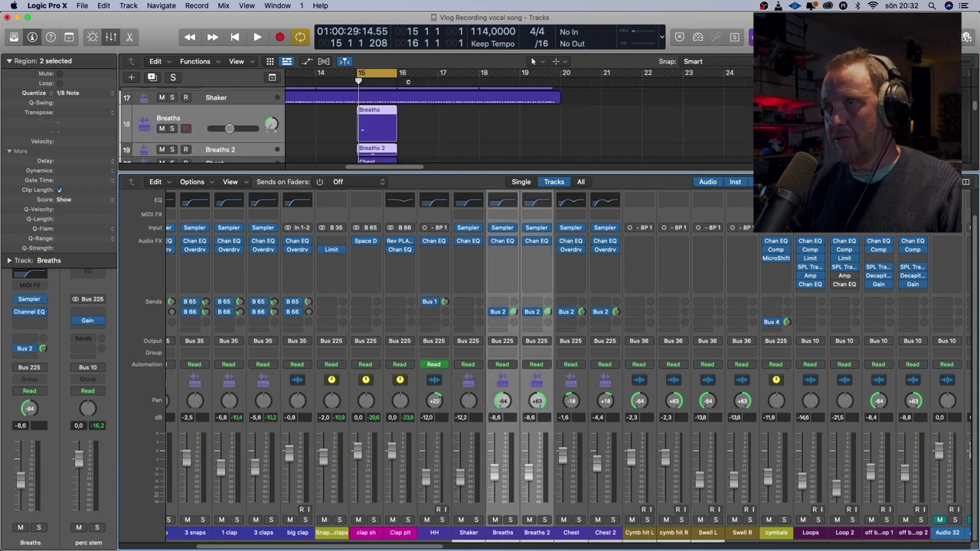
scroll(406, 128, "down", 1)
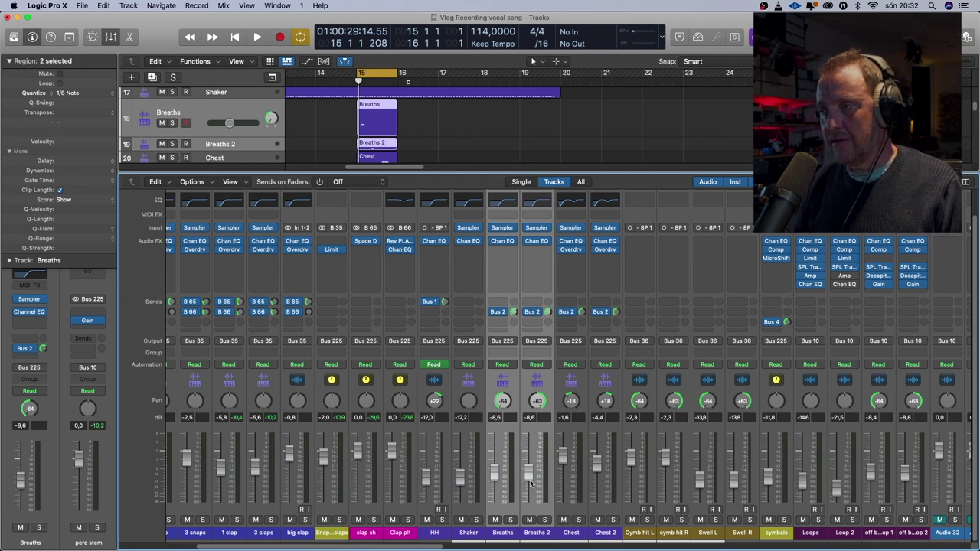
left_click(510, 520)
key("space")
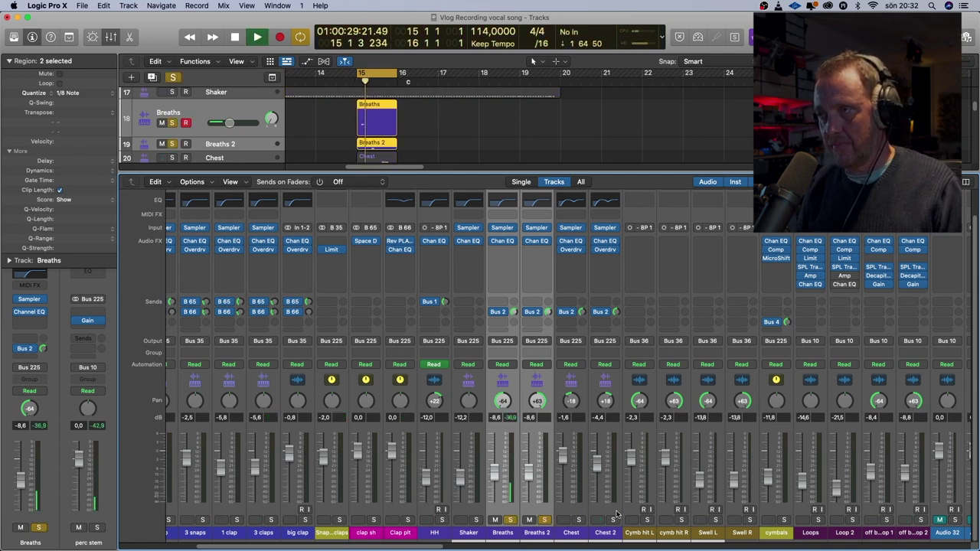
key("space")
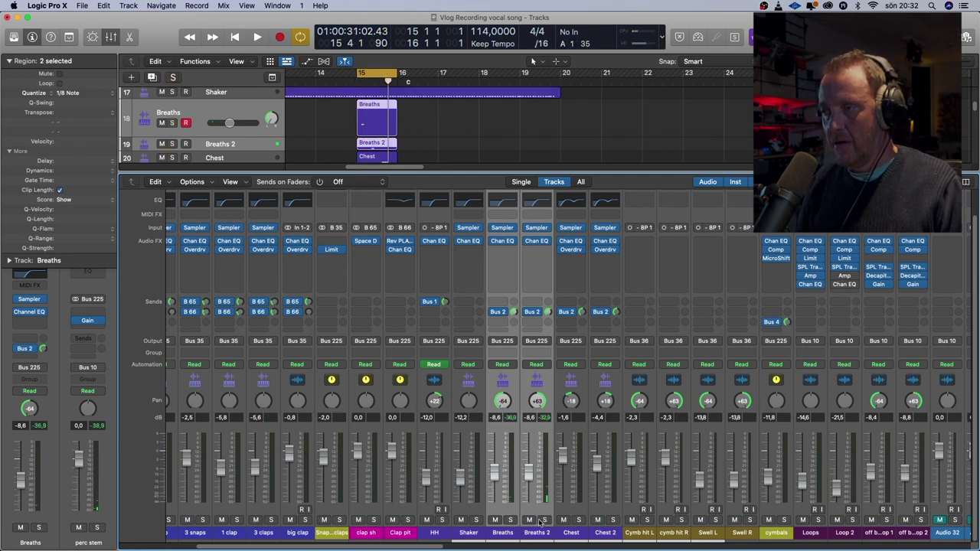
left_click(543, 520)
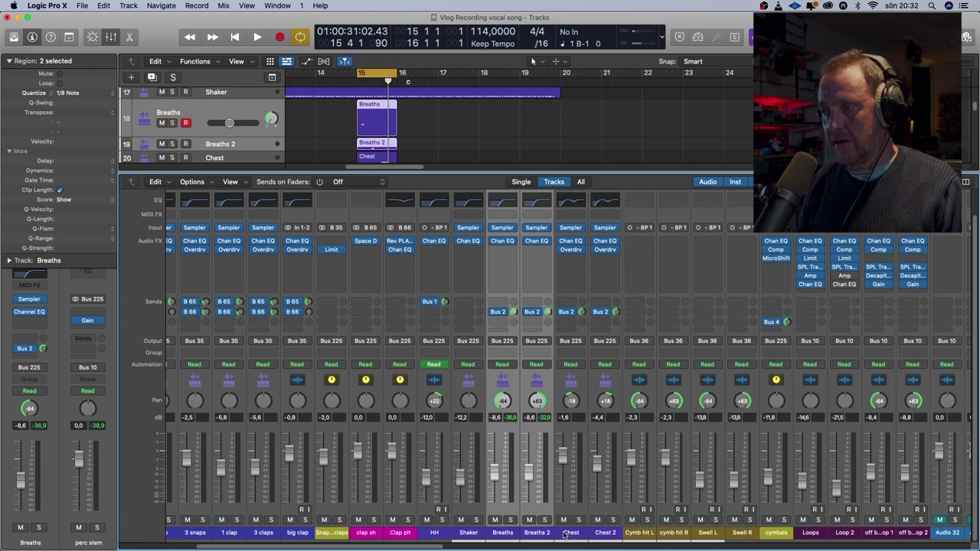
left_click(564, 533)
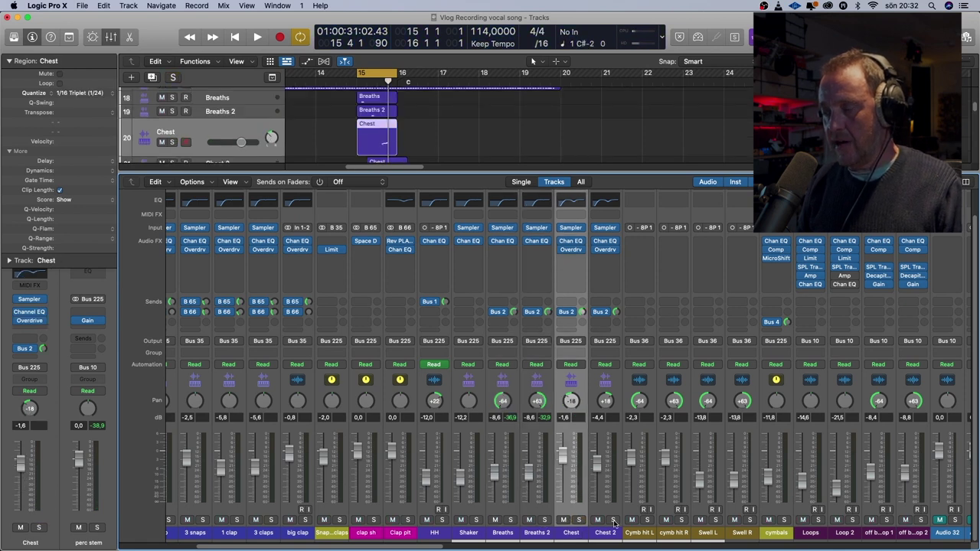
left_click(573, 244)
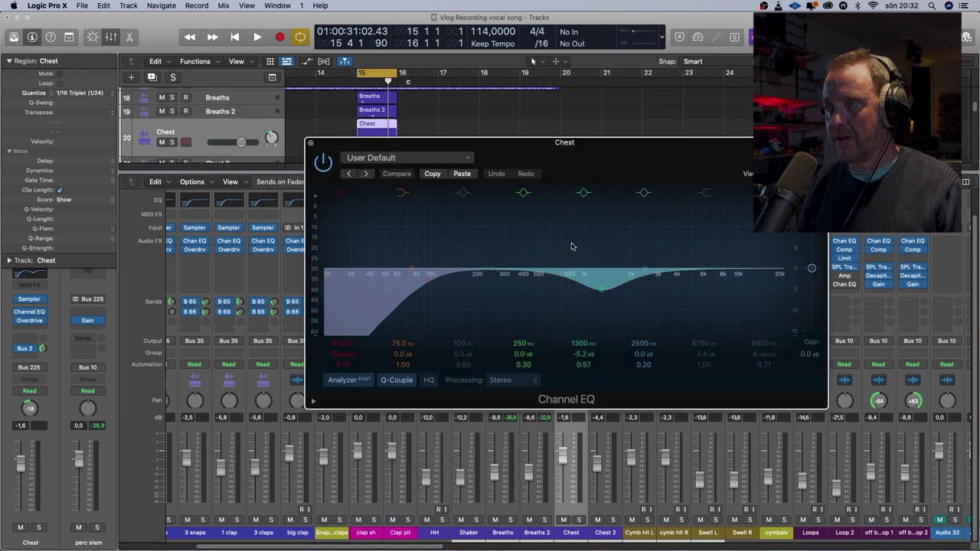
left_click(311, 144)
left_click(573, 250)
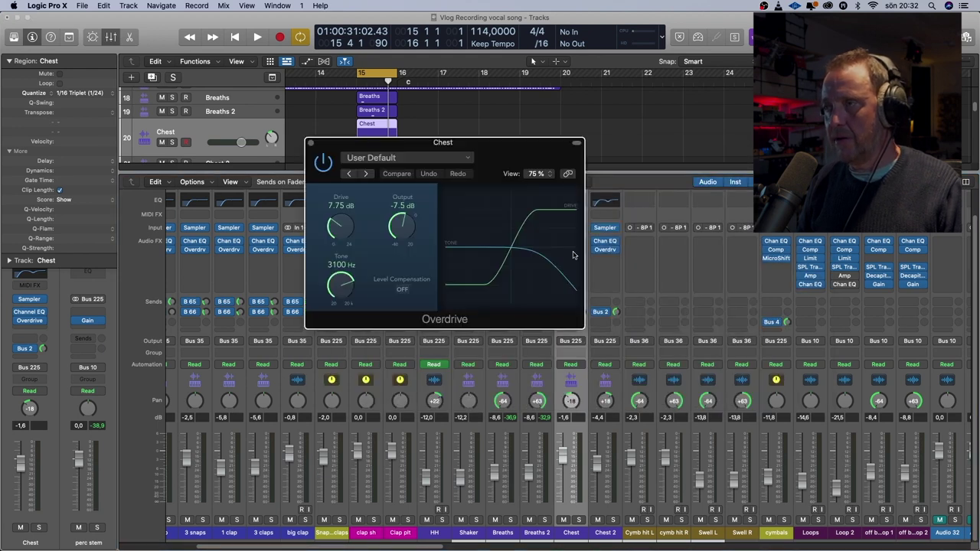
left_click(311, 144)
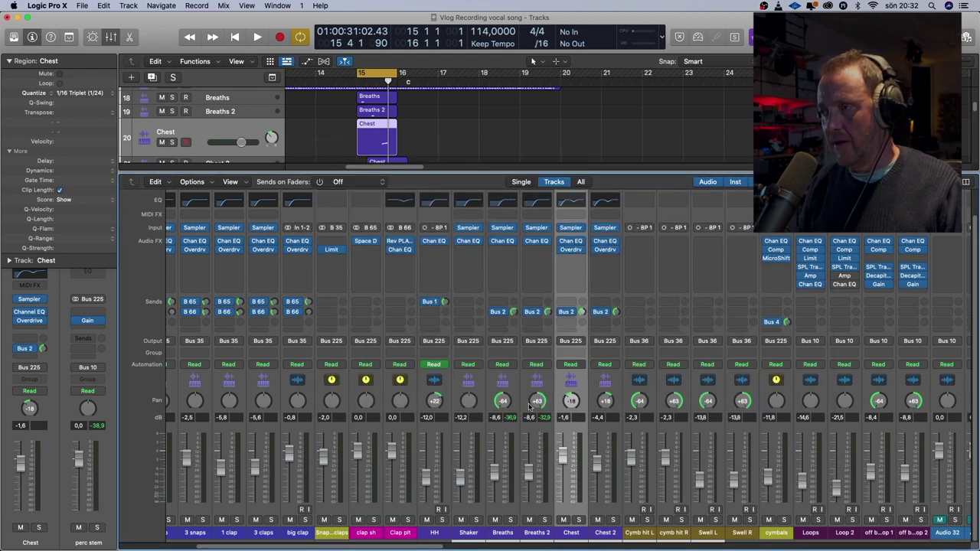
left_click_drag(579, 520, 620, 524)
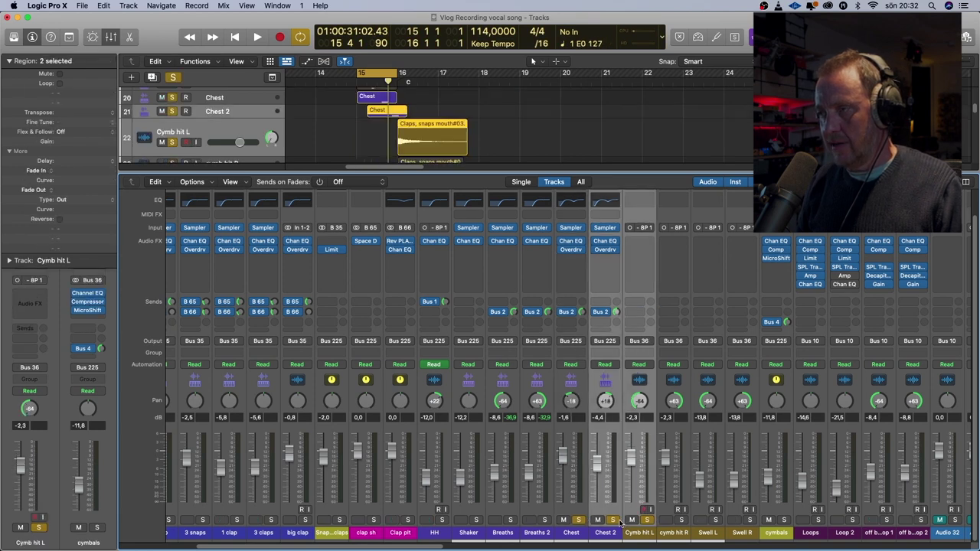
left_click(647, 520)
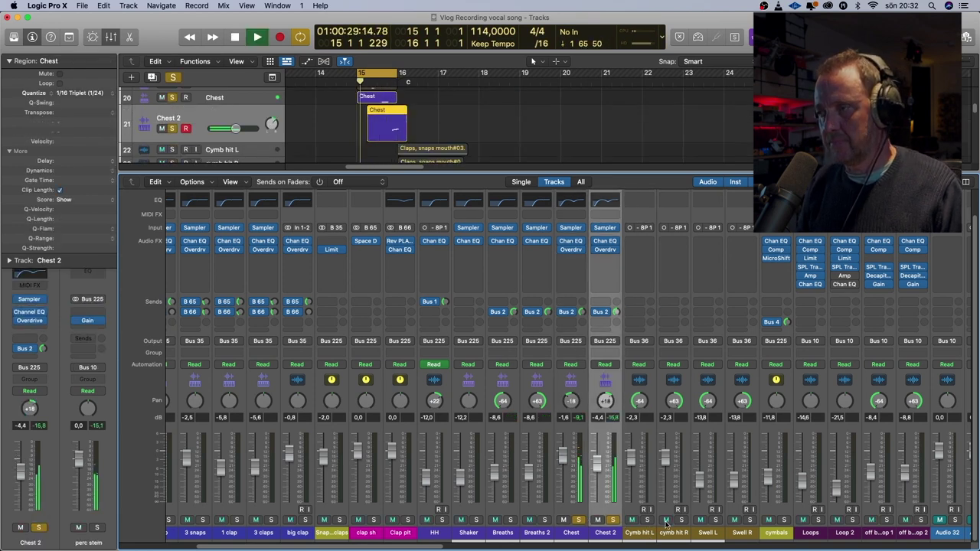
left_click_drag(582, 521, 647, 521)
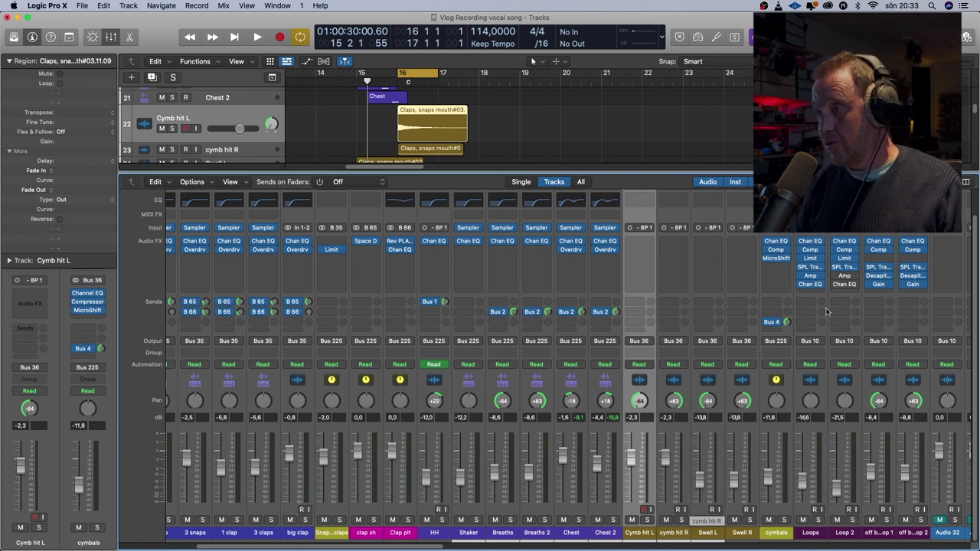
left_click(776, 242)
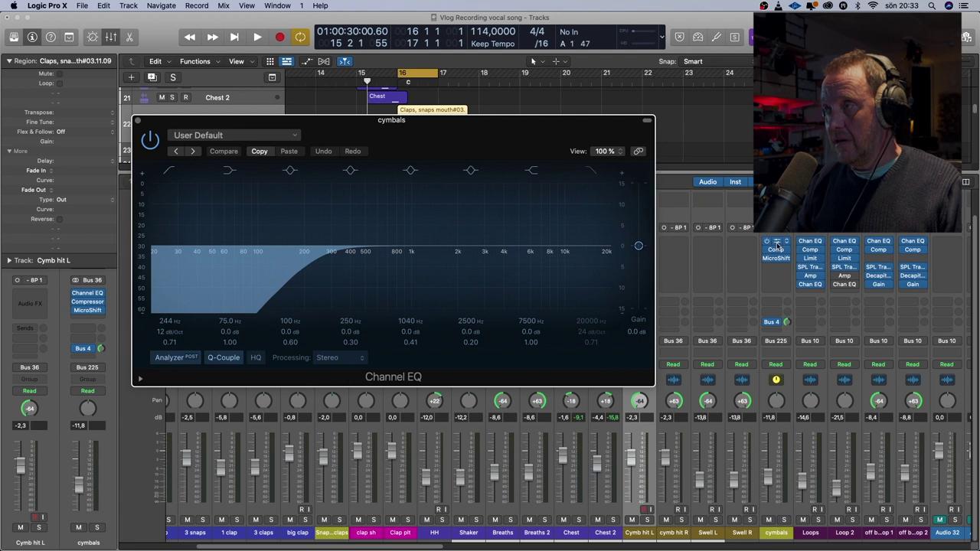
left_click(775, 249)
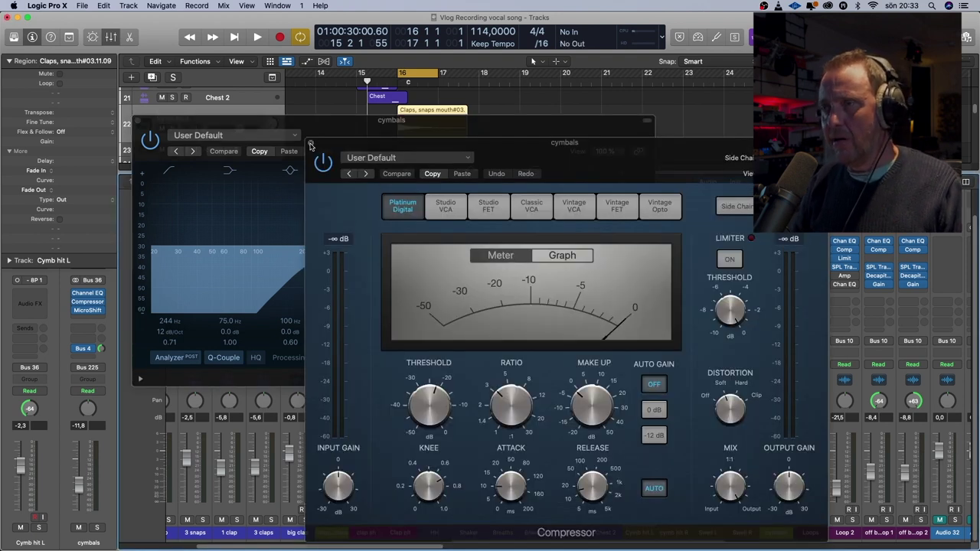
left_click(311, 145)
left_click(140, 124)
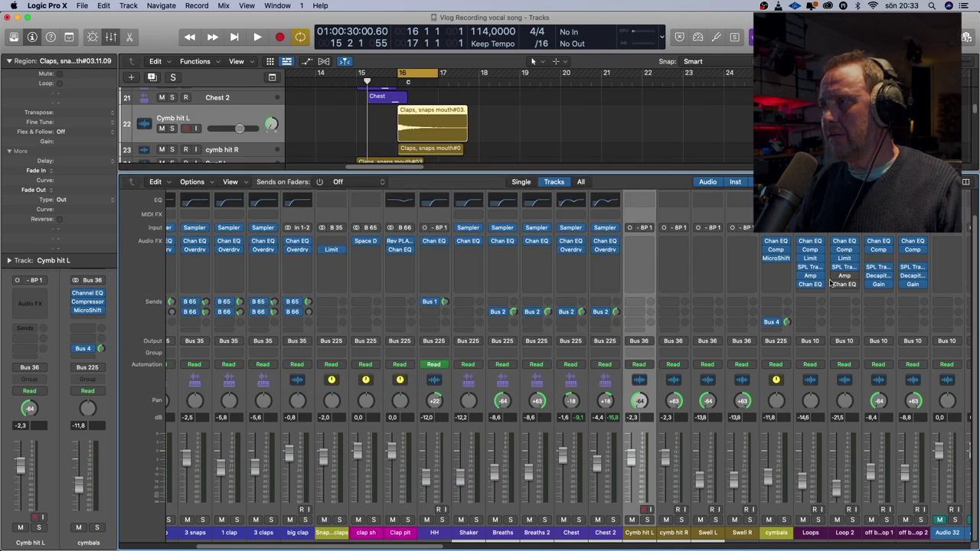
left_click(780, 258)
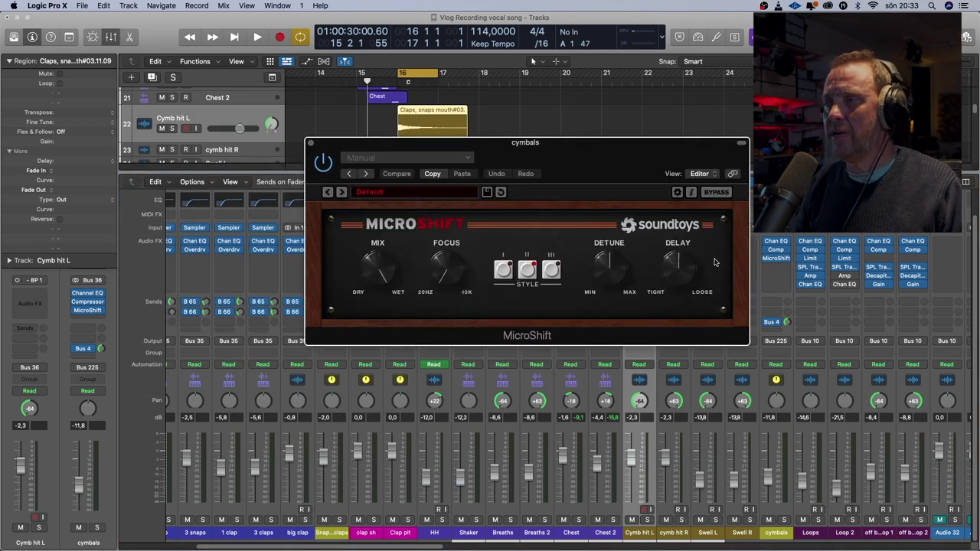
left_click(310, 143)
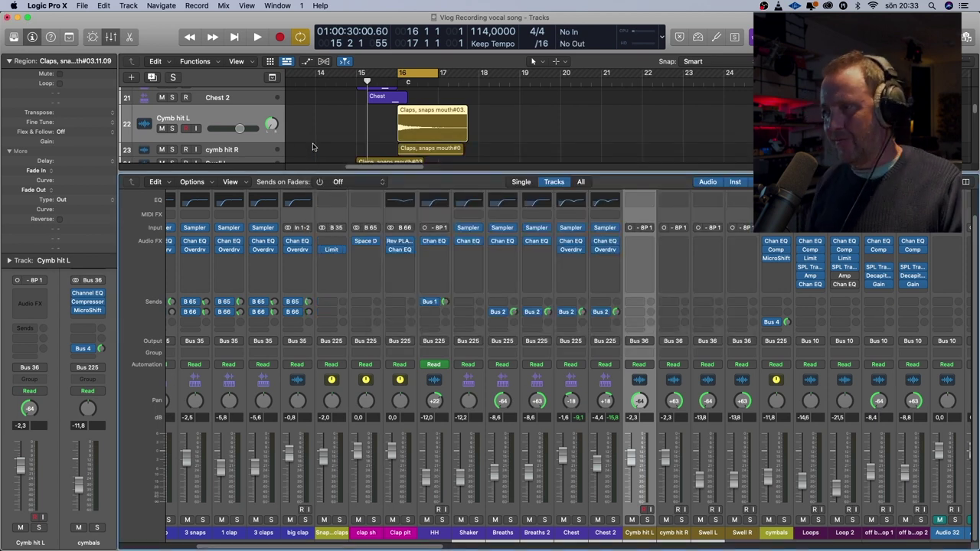
left_click(784, 520)
key("space")
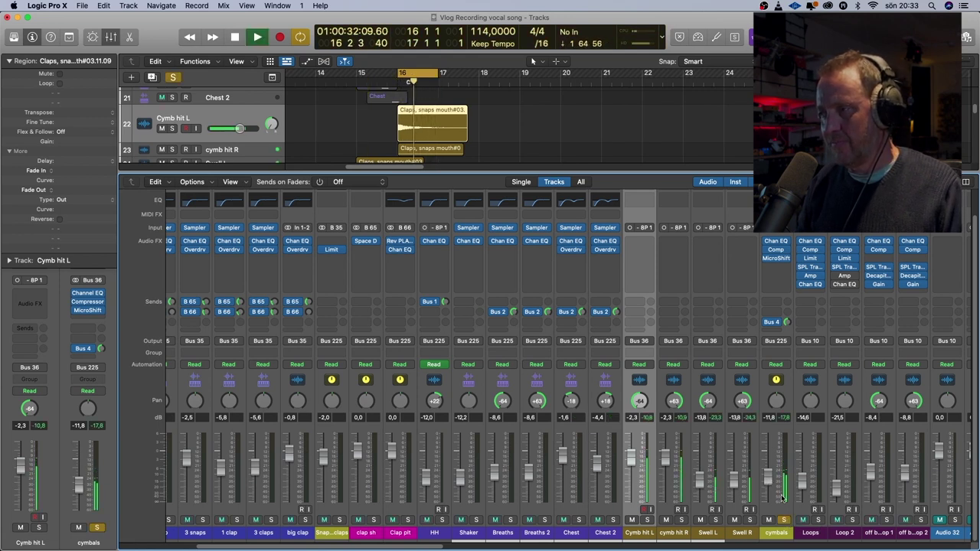
key("space")
left_click(783, 520)
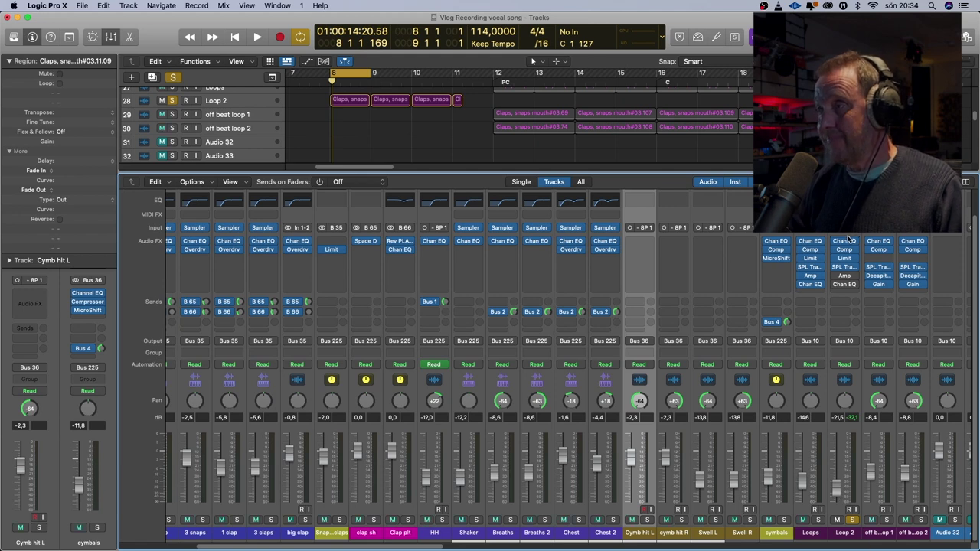
Play from bar 8, then position Loop 2's Channel EQ and Compressor windows for viewing
key("space")
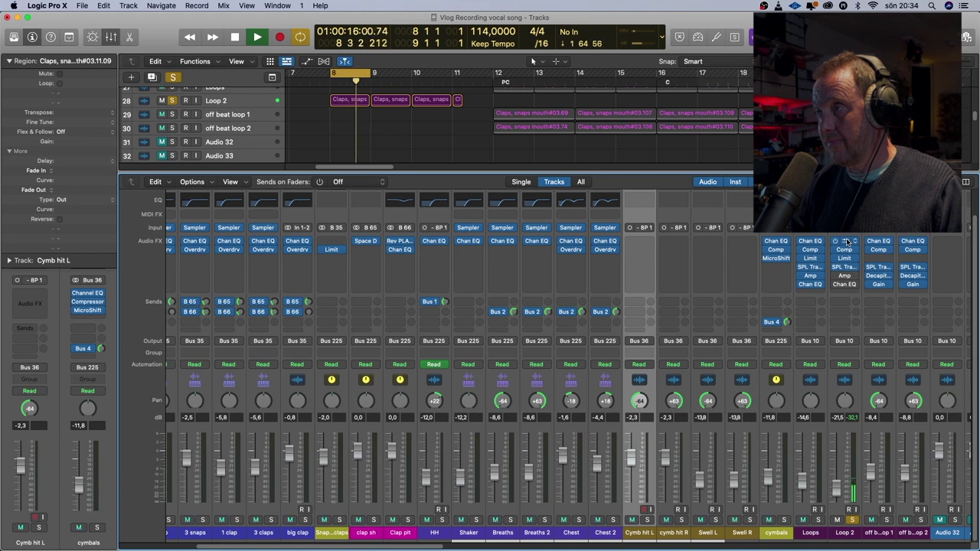
key("space")
left_click(844, 242)
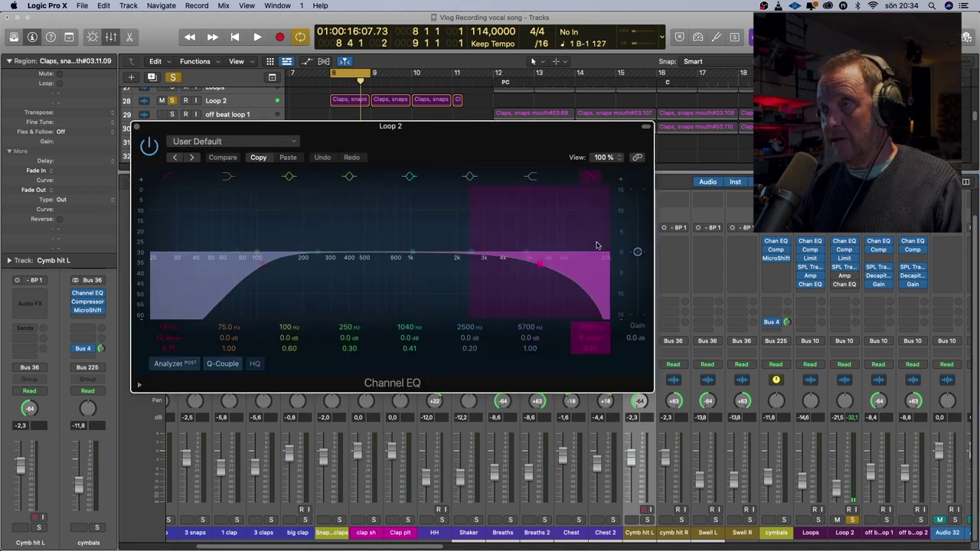
left_click_drag(524, 148, 447, 136)
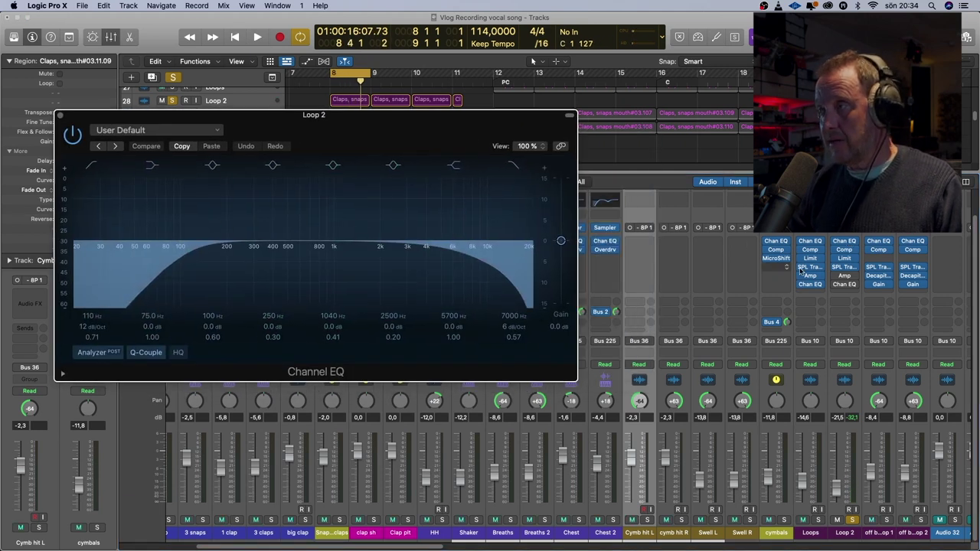
left_click(844, 250)
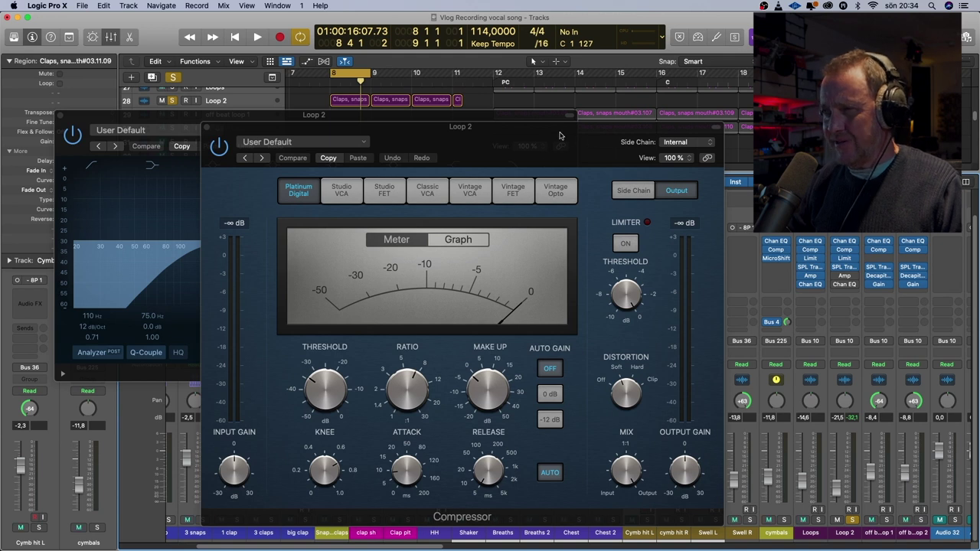
left_click_drag(560, 135, 480, 111)
Audition Loop 2 compressed, then inspect and close its Limiter and SPL Transient Designer windows
key("space")
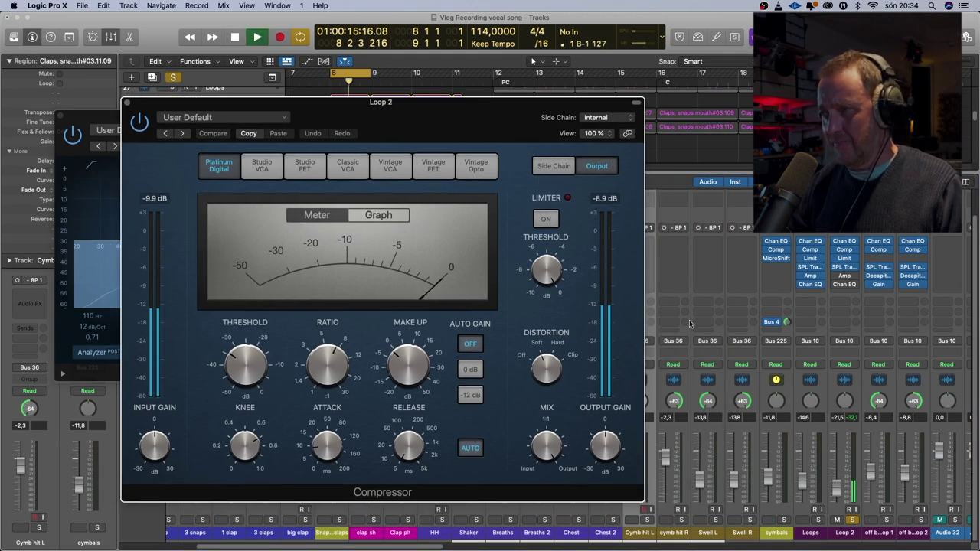
key("space")
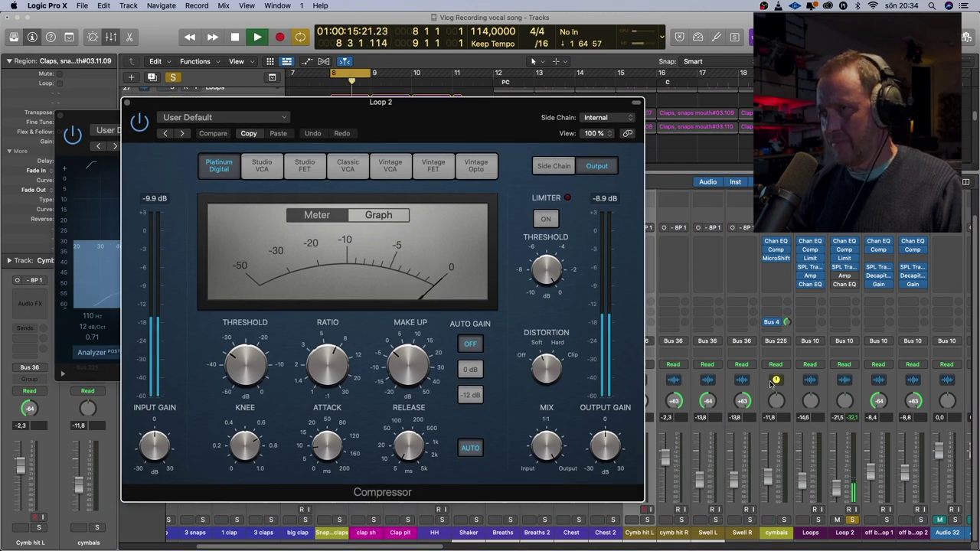
key("space")
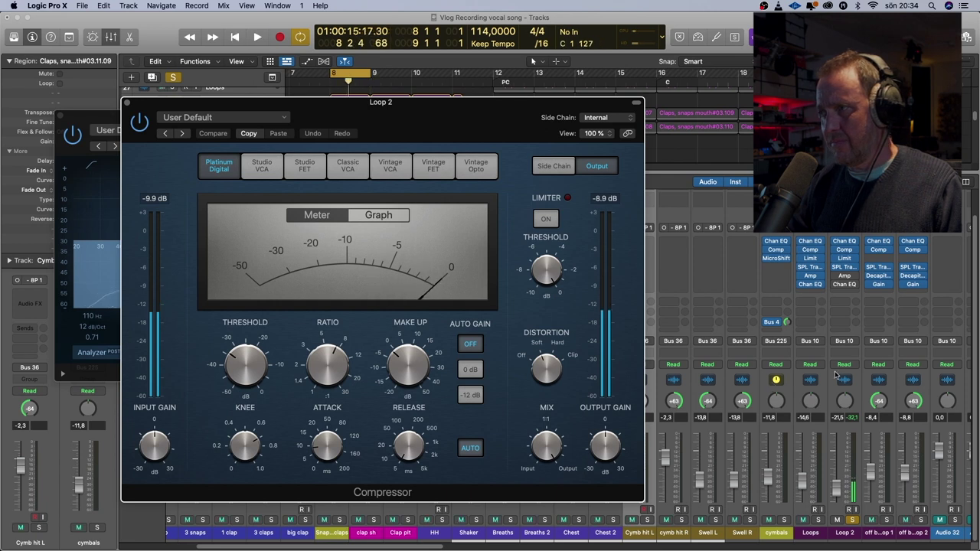
left_click(843, 259)
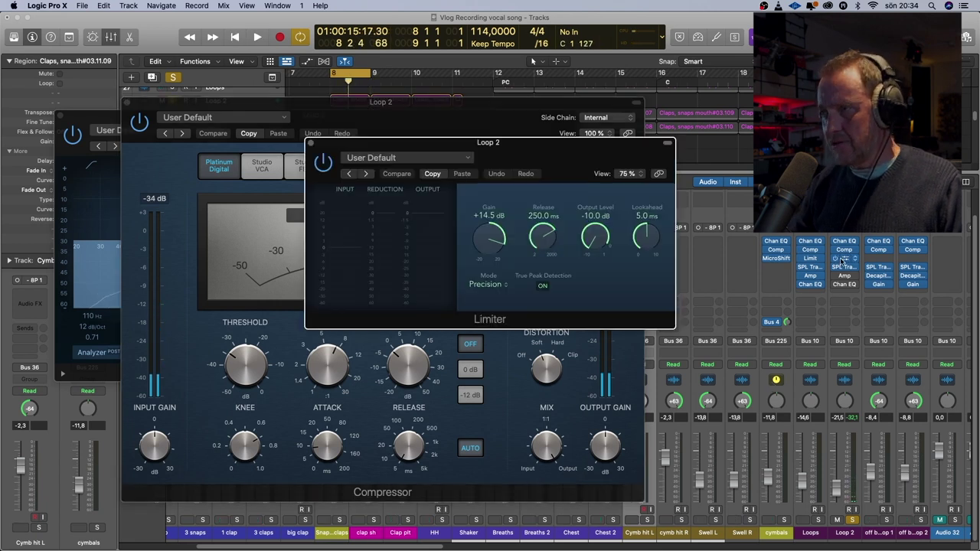
left_click(844, 267)
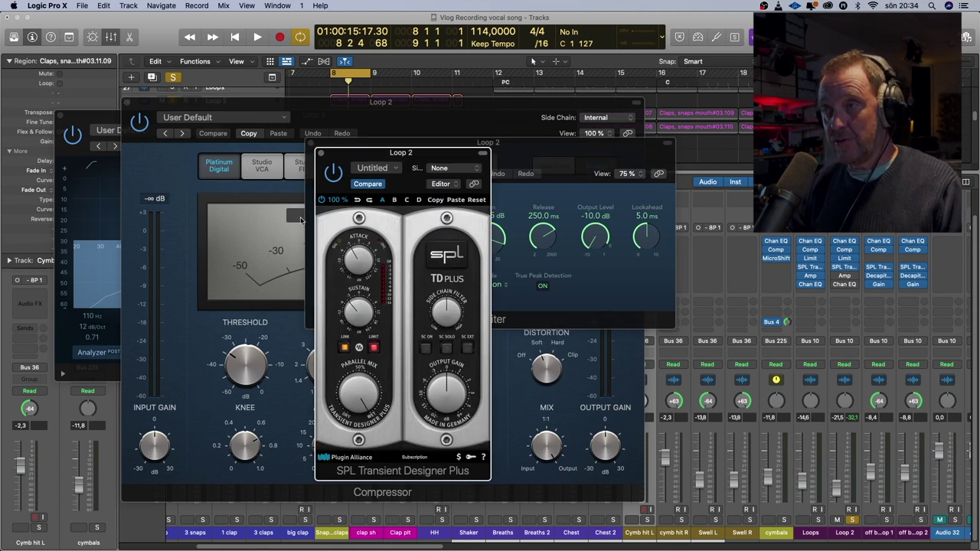
left_click(319, 153)
left_click(311, 144)
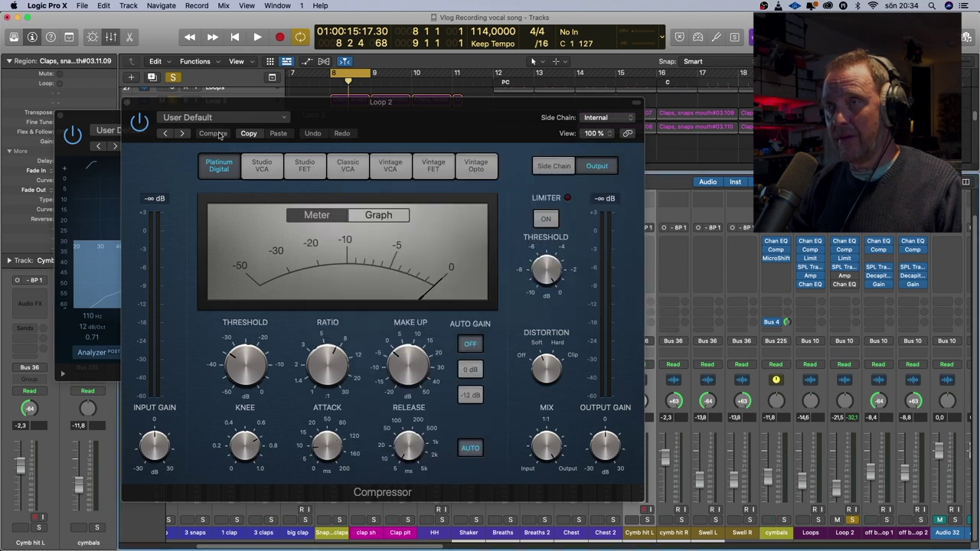
Close Loop 2's compressor and EQ windows and move the cycle range to bar 12
left_click(127, 104)
left_click(64, 119)
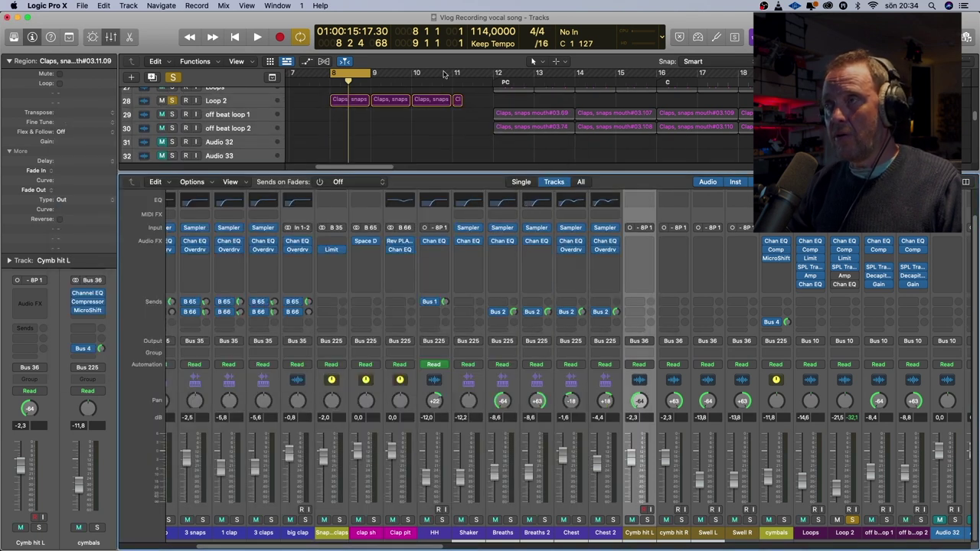
scroll(516, 133, "up", 2)
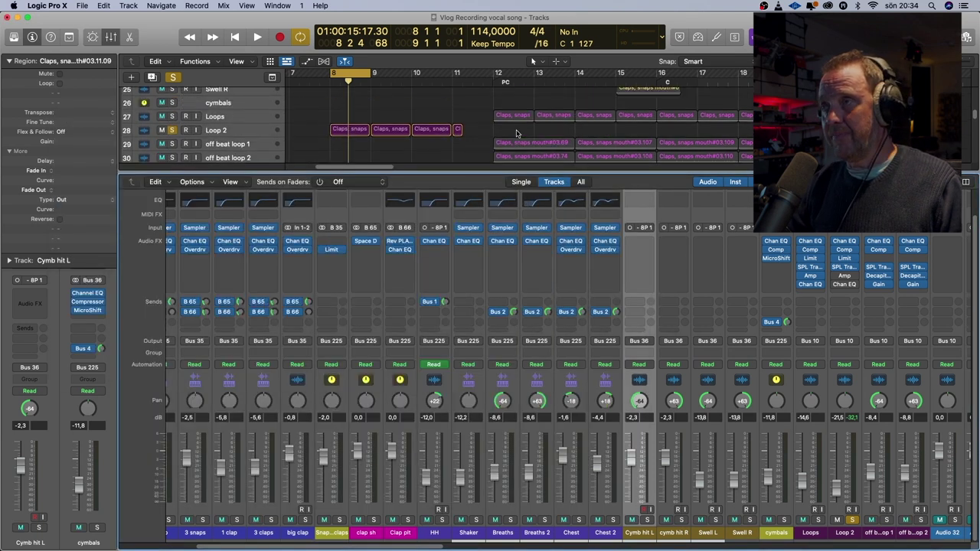
left_click(497, 73)
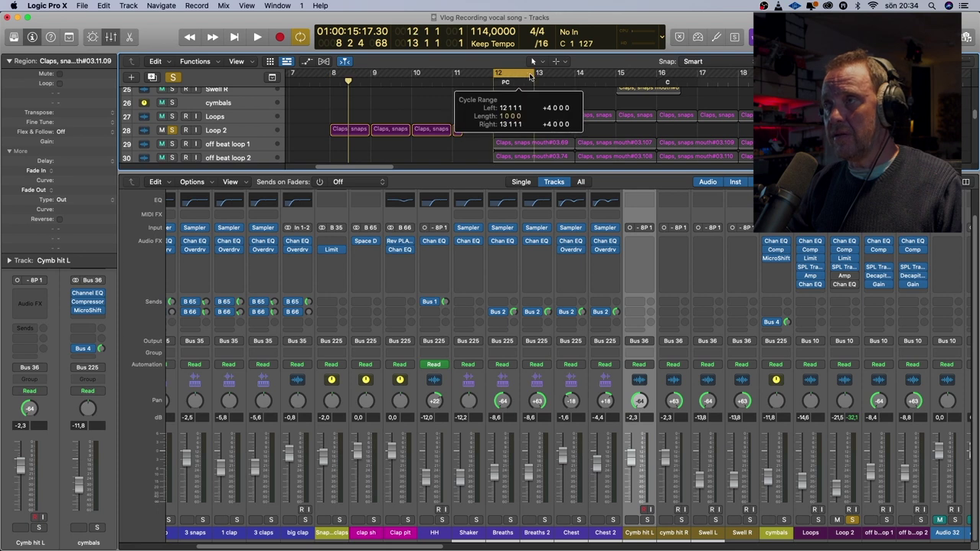
Review the Loops track's amp simulator and Channel EQ settings
left_click(810, 274)
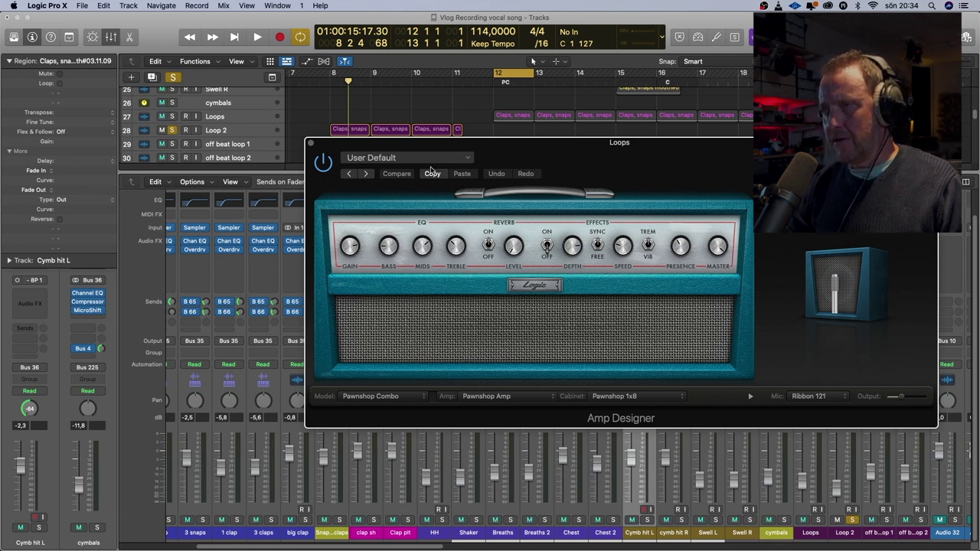
left_click(310, 142)
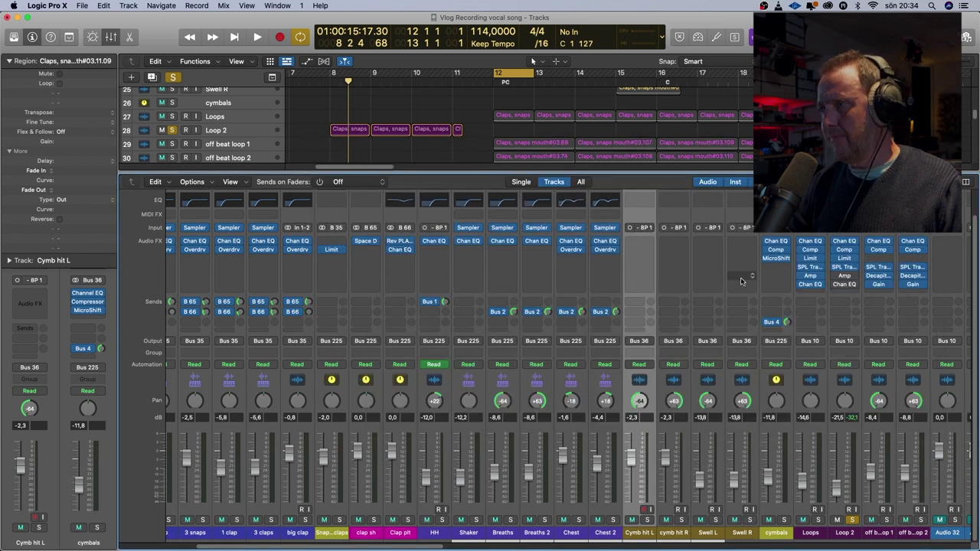
left_click(817, 286)
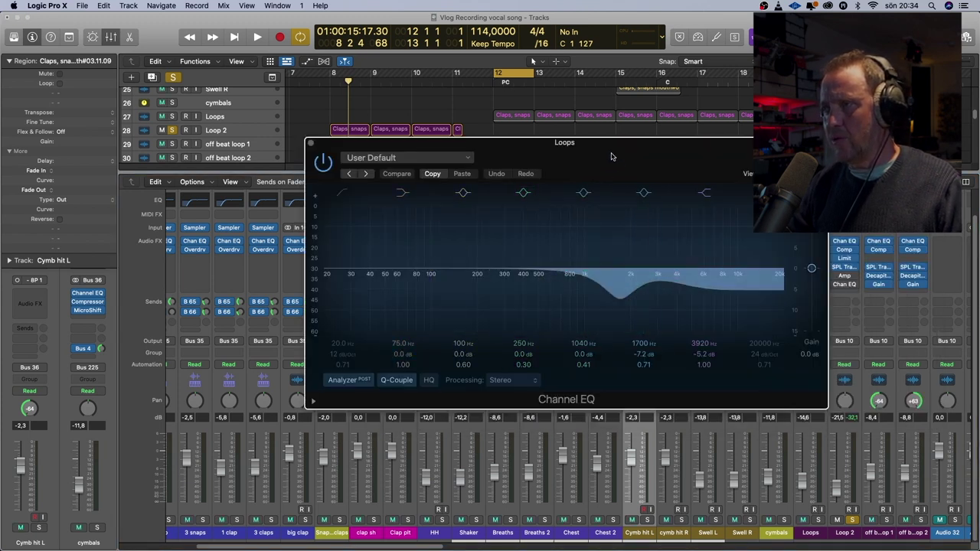
left_click_drag(611, 156, 476, 121)
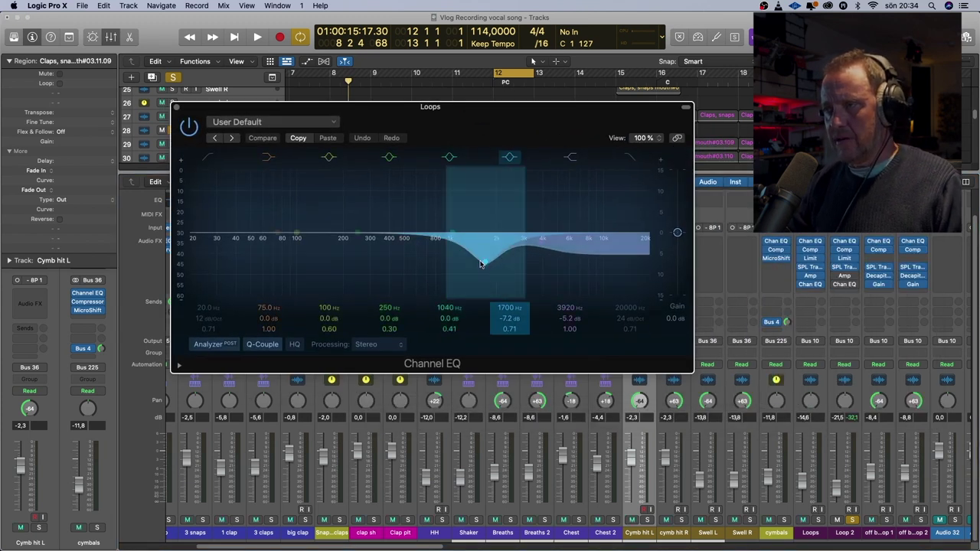
left_click(176, 107)
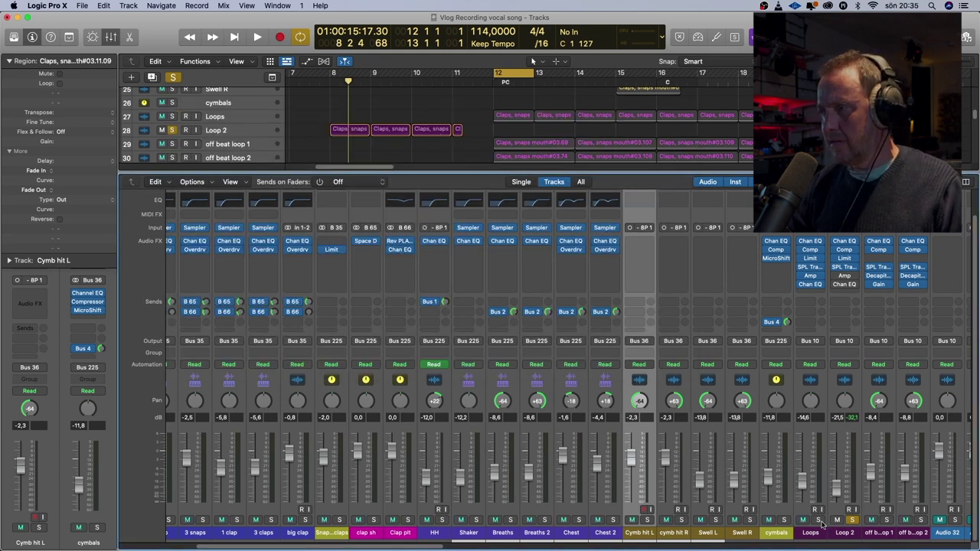
Solo Loops in place of Loop 2, play it from bar 12, then stop and unsolo
left_click(818, 520)
left_click(852, 519)
key("space")
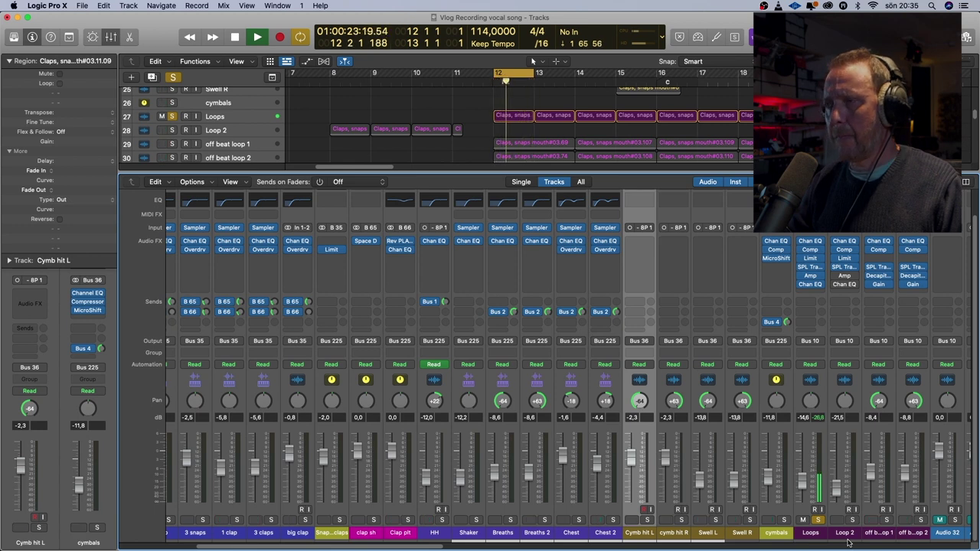
key("space")
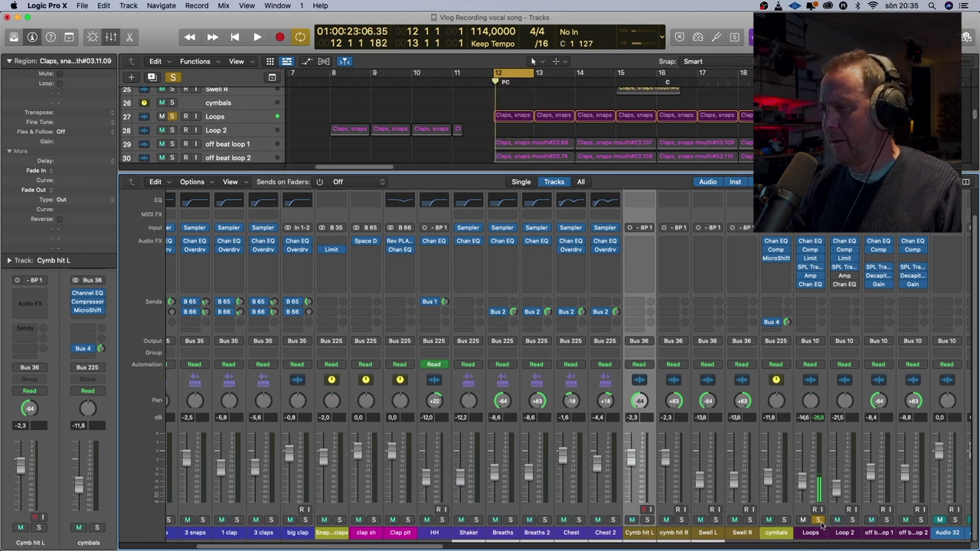
left_click(818, 520)
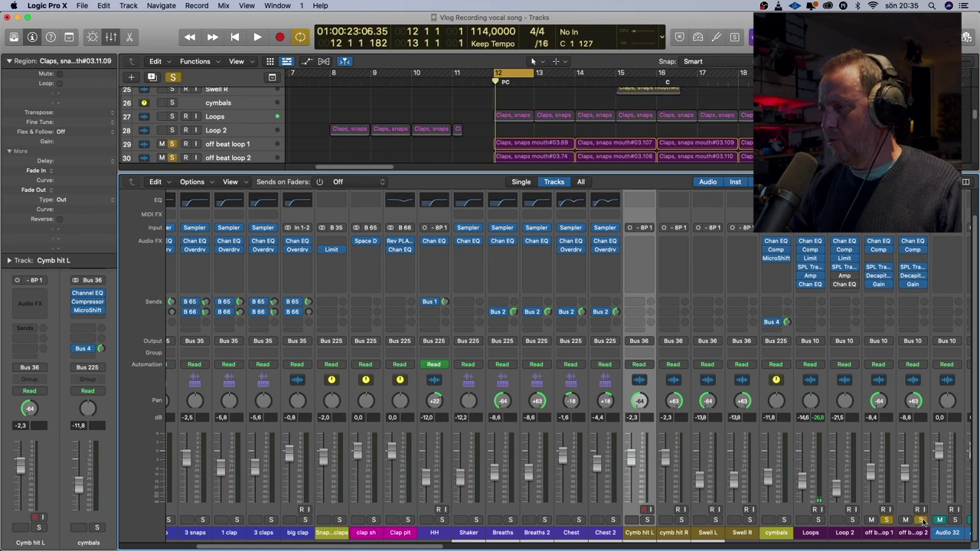
Solo both off beat loops and check off beat loop 1's Channel EQ and Compressor
left_click_drag(886, 519, 920, 519)
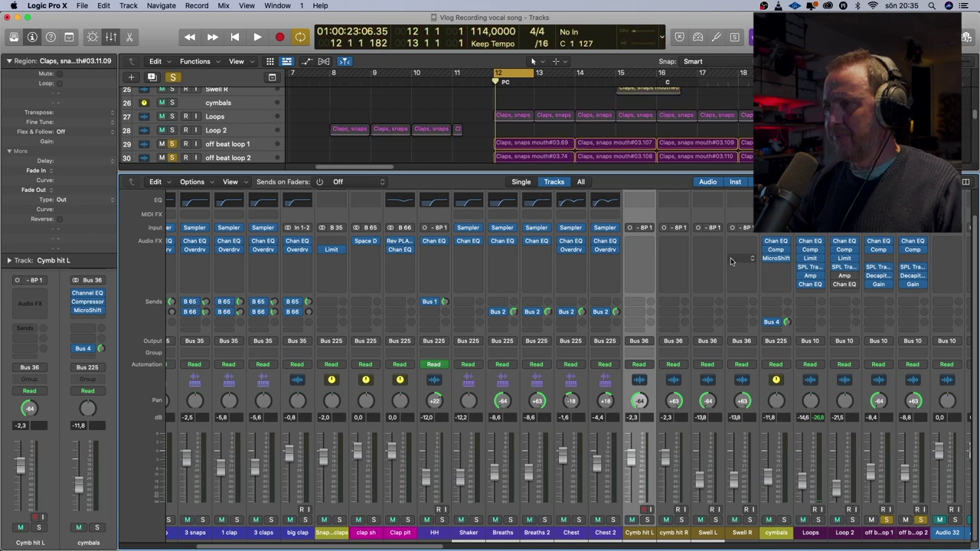
left_click(878, 241)
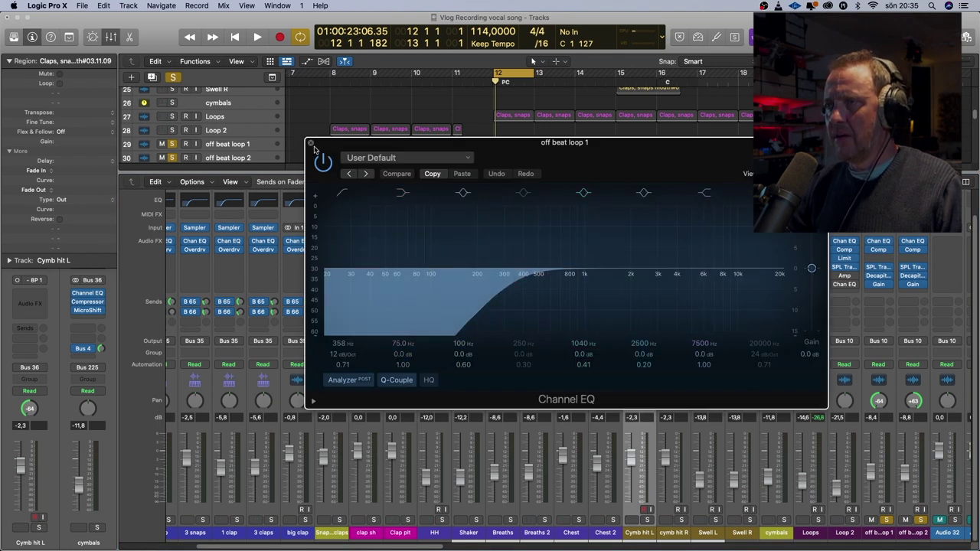
left_click(310, 143)
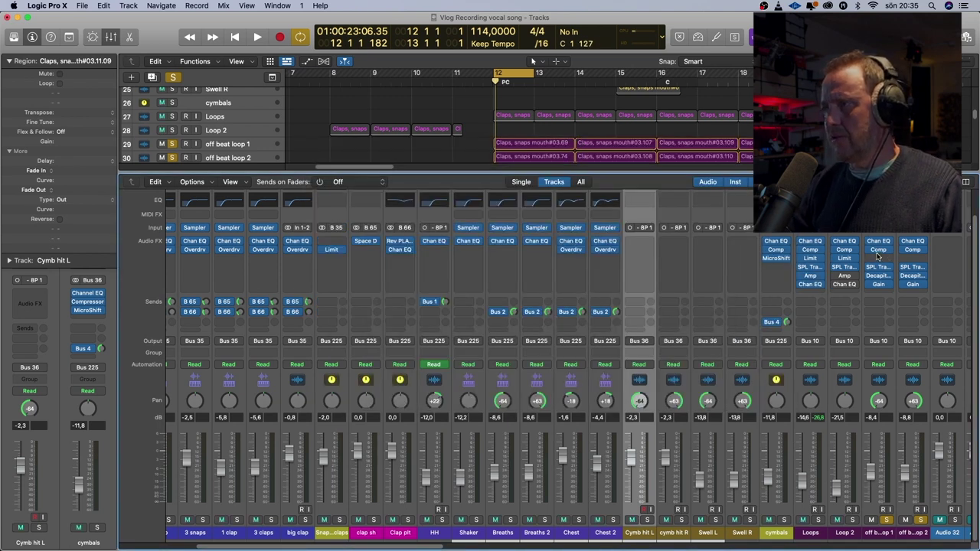
left_click(878, 258)
key("Escape")
left_click(881, 251)
left_click(882, 250)
left_click(881, 250)
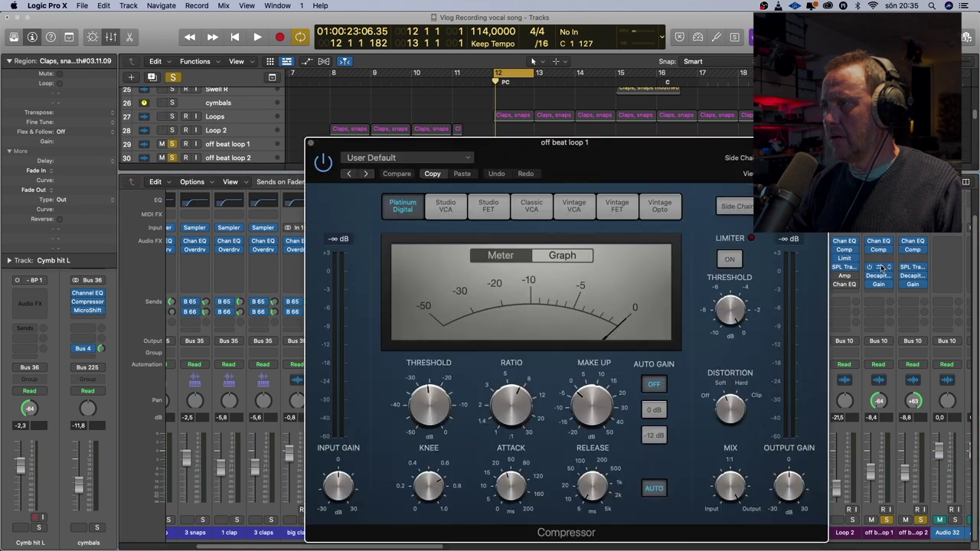
Inspect off beat loop 1's transient designer, Decapitator and gain plug-ins, close all, and play
left_click(881, 267)
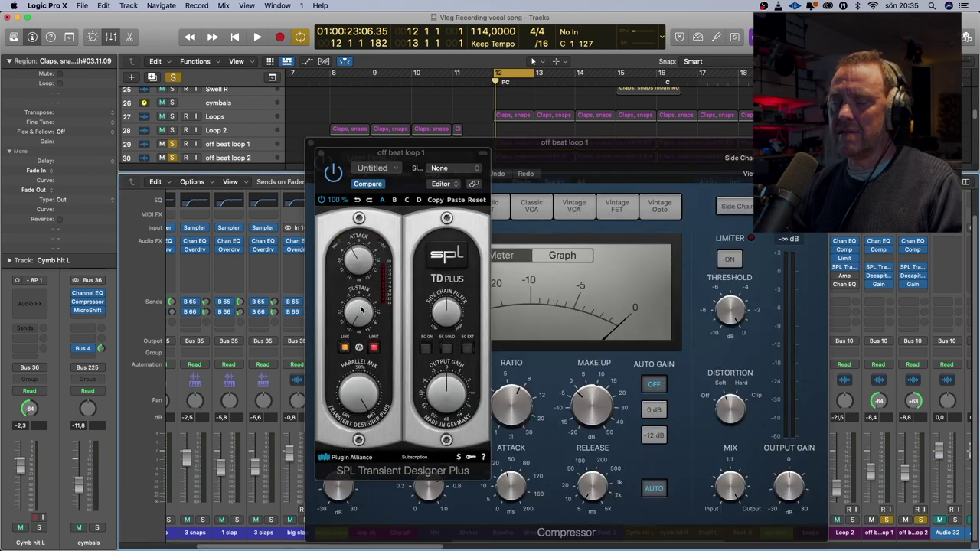
left_click(879, 277)
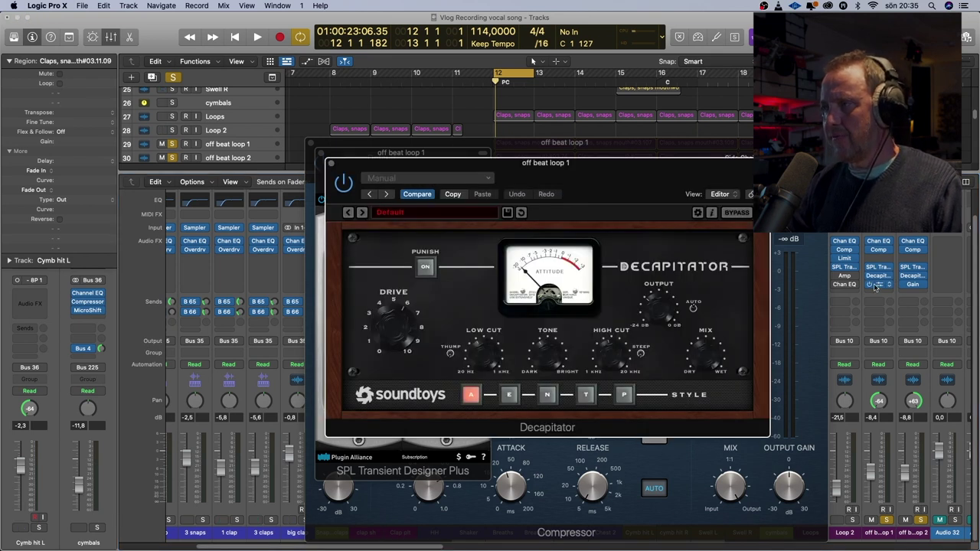
left_click(879, 285)
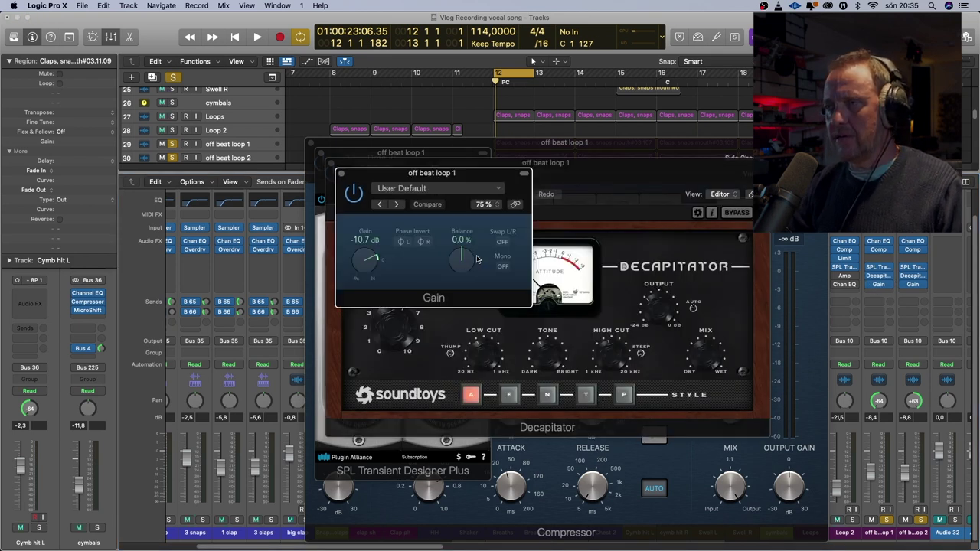
left_click(341, 174)
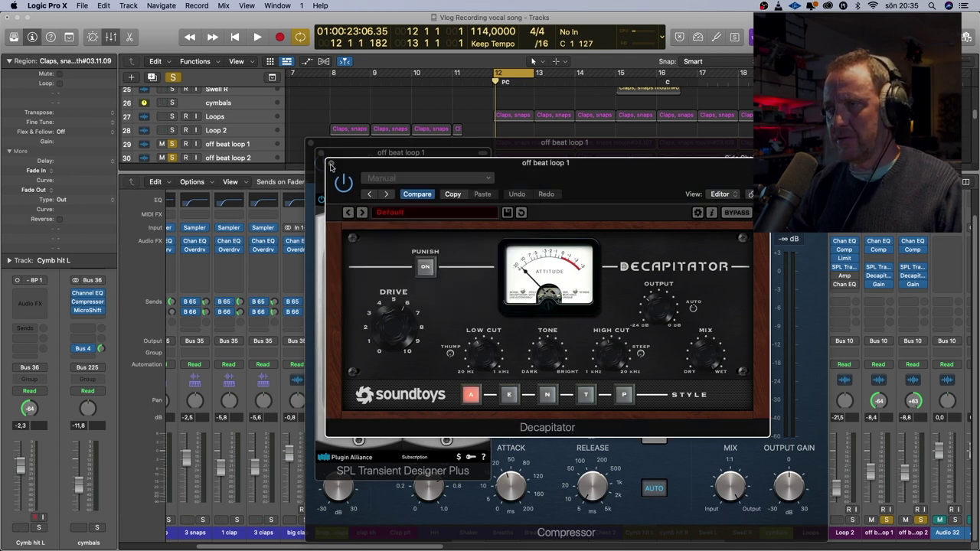
left_click(332, 165)
left_click(320, 150)
left_click(311, 146)
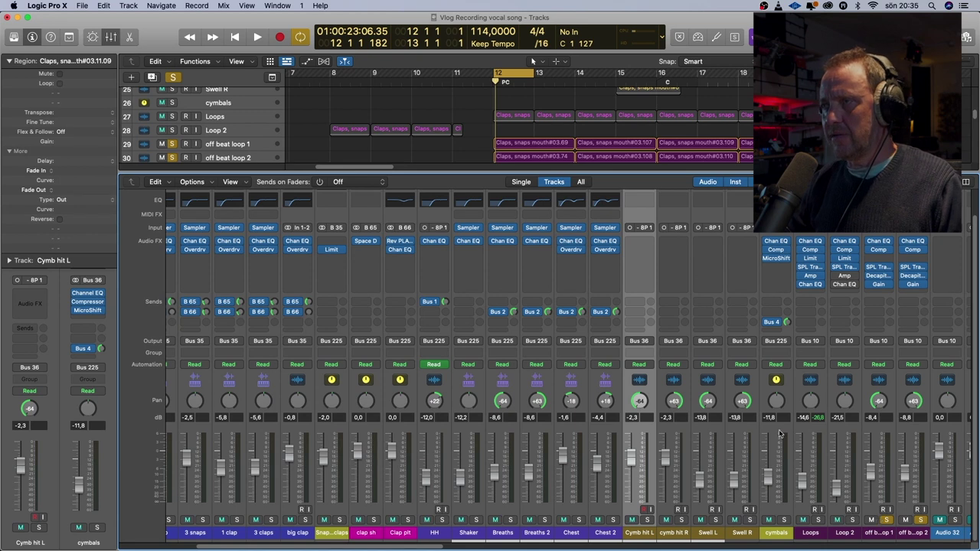
key("space")
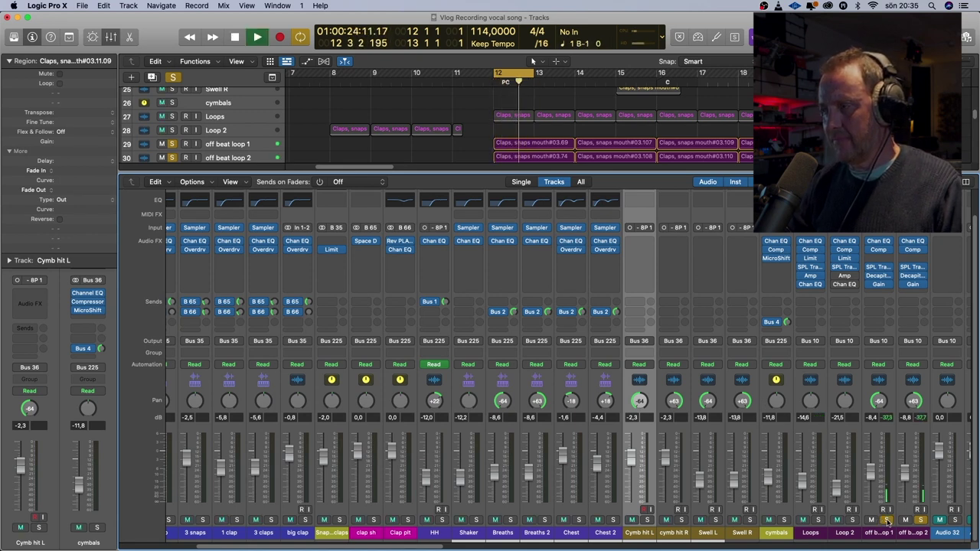
Hide the mixer and play the full arrangement from near the project start
key("x")
key("Return")
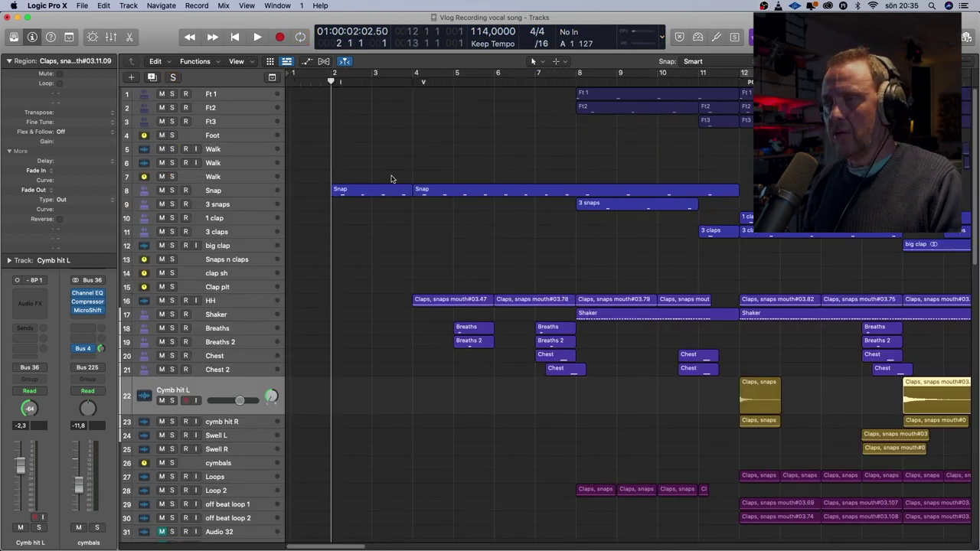
key("comma")
key("space")
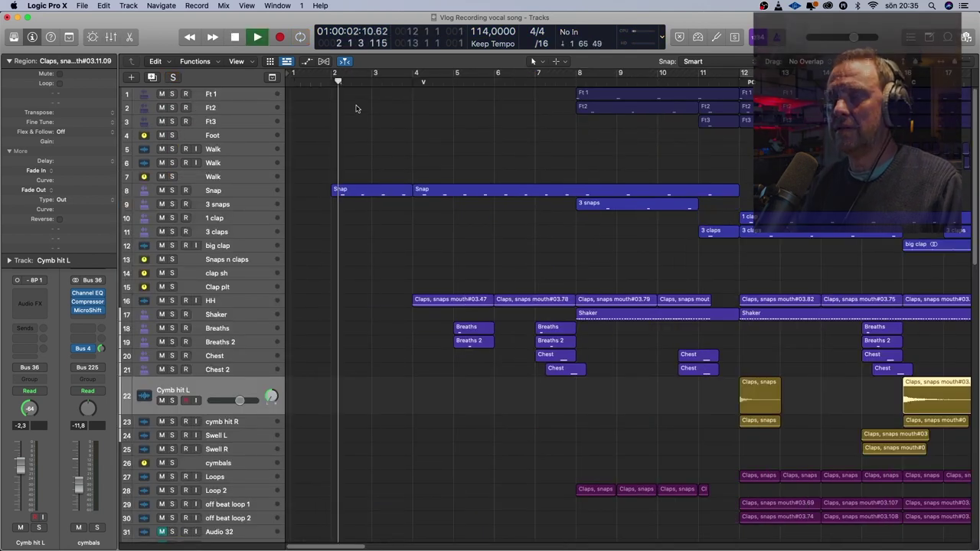